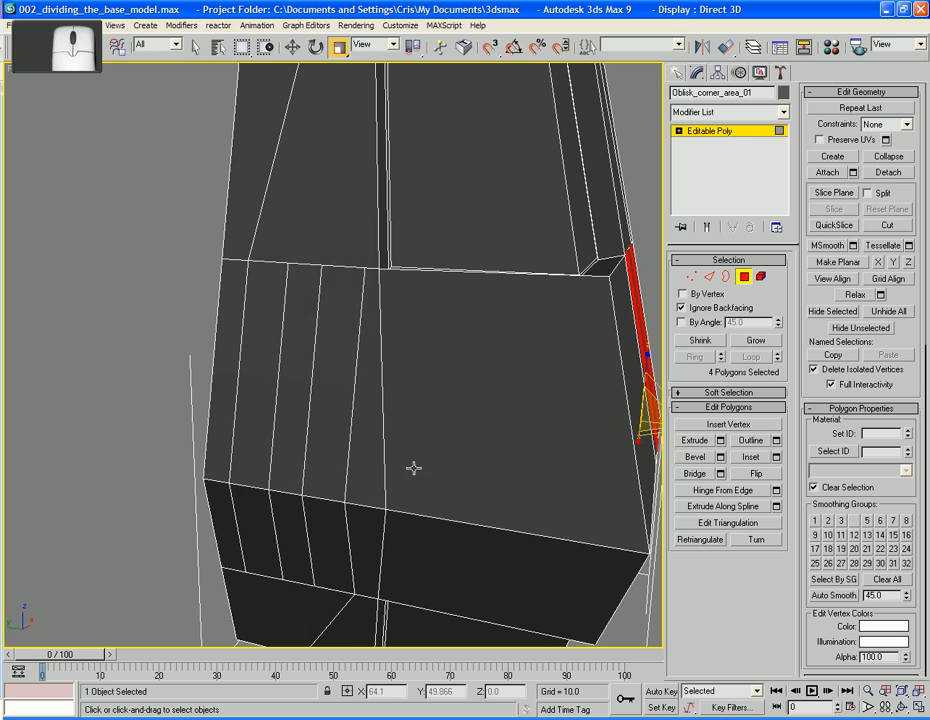
# Add the two strips spanning both bands on the adjacent side to the selection and extrude all eight polygons slightly inward
pyautogui.keyDown('ctrl'); pyautogui.click(333, 444); pyautogui.keyUp('ctrl')
pyautogui.keyDown('ctrl'); pyautogui.click(263, 433); pyautogui.keyUp('ctrl')
pyautogui.keyDown('ctrl'); pyautogui.click(259, 515); pyautogui.keyUp('ctrl')
pyautogui.keyDown('ctrl'); pyautogui.click(318, 515); pyautogui.keyUp('ctrl')
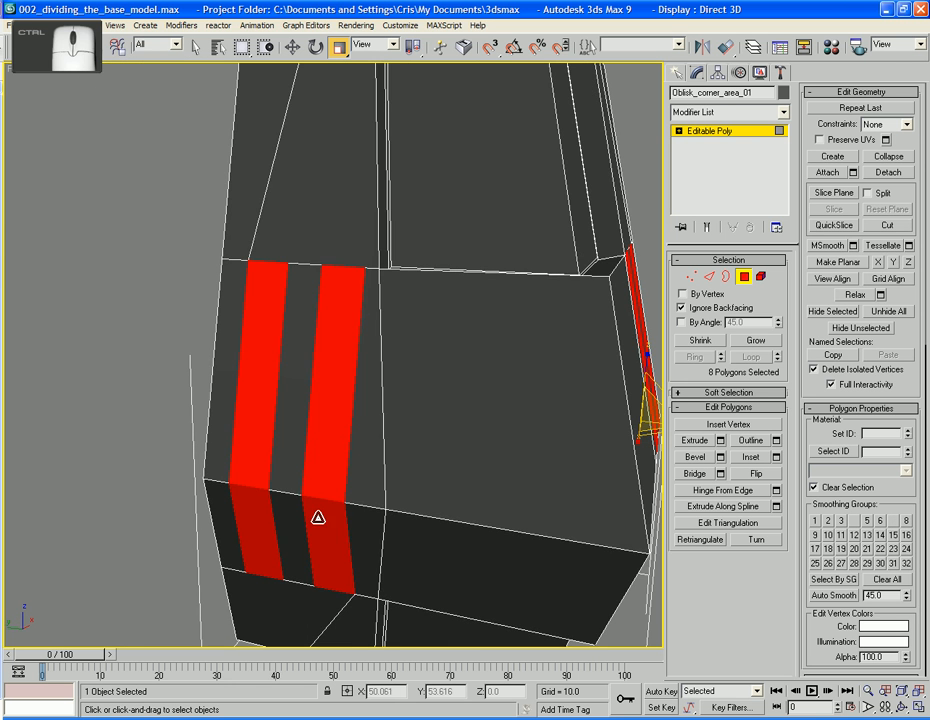
pyautogui.keyDown('alt'); pyautogui.moveTo(320, 515); pyautogui.dragTo(506, 484, button='middle'); pyautogui.keyUp('alt')
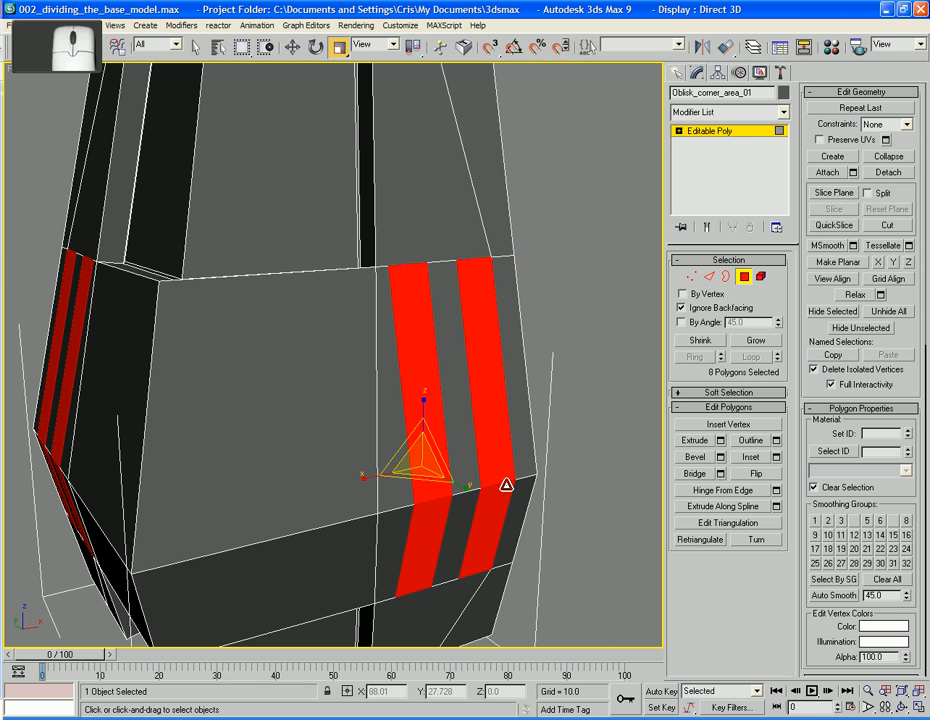
pyautogui.click(706, 442)
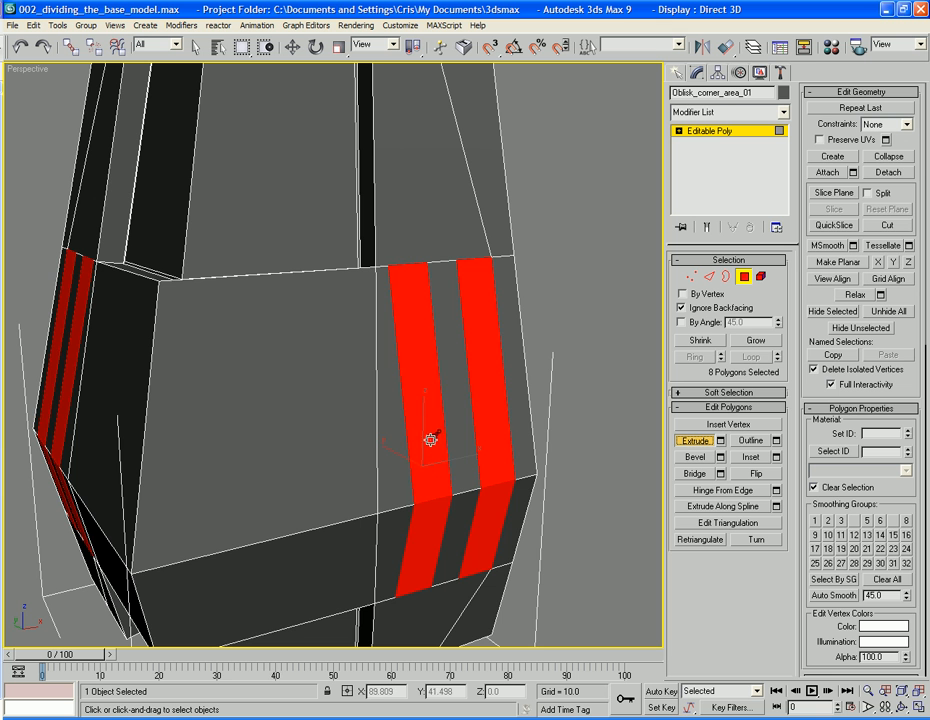
pyautogui.click(720, 441)
pyautogui.click(524, 414)
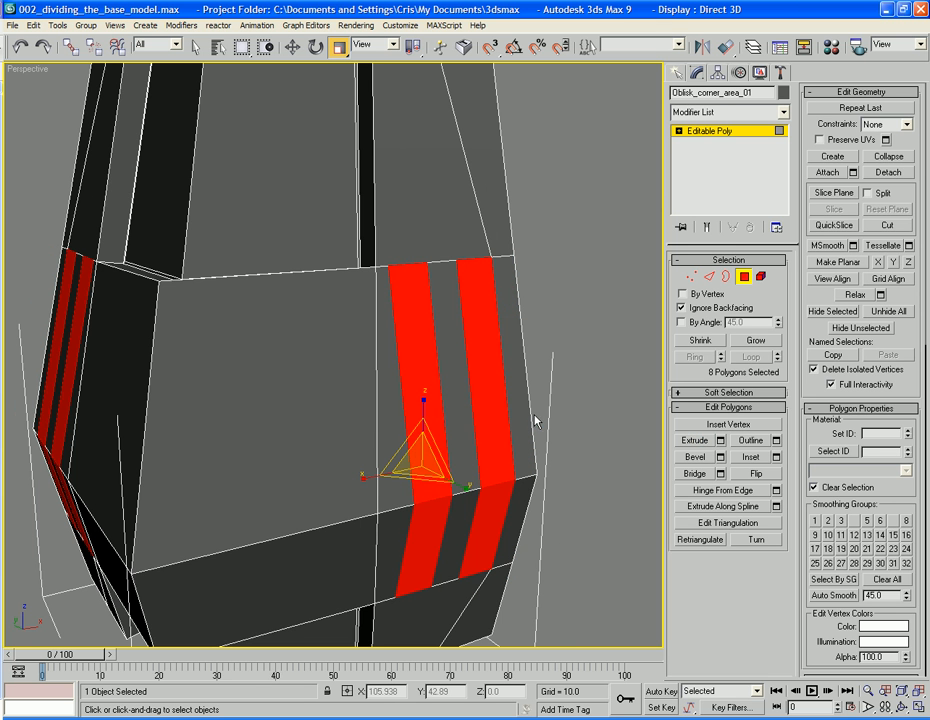
pyautogui.click(703, 442)
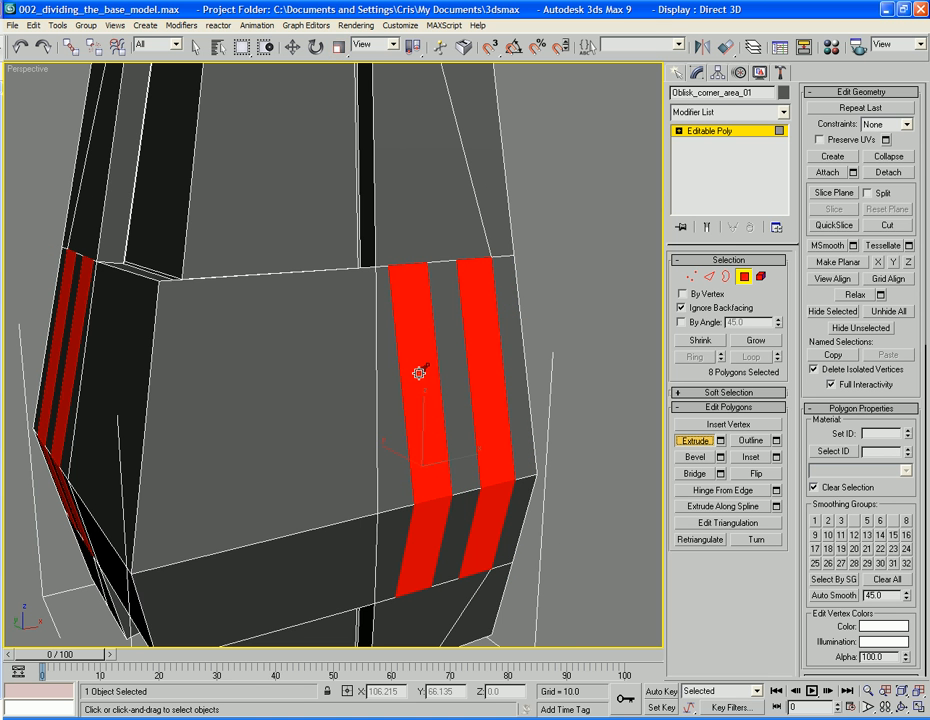
pyautogui.moveTo(419, 373); pyautogui.dragTo(421, 376)
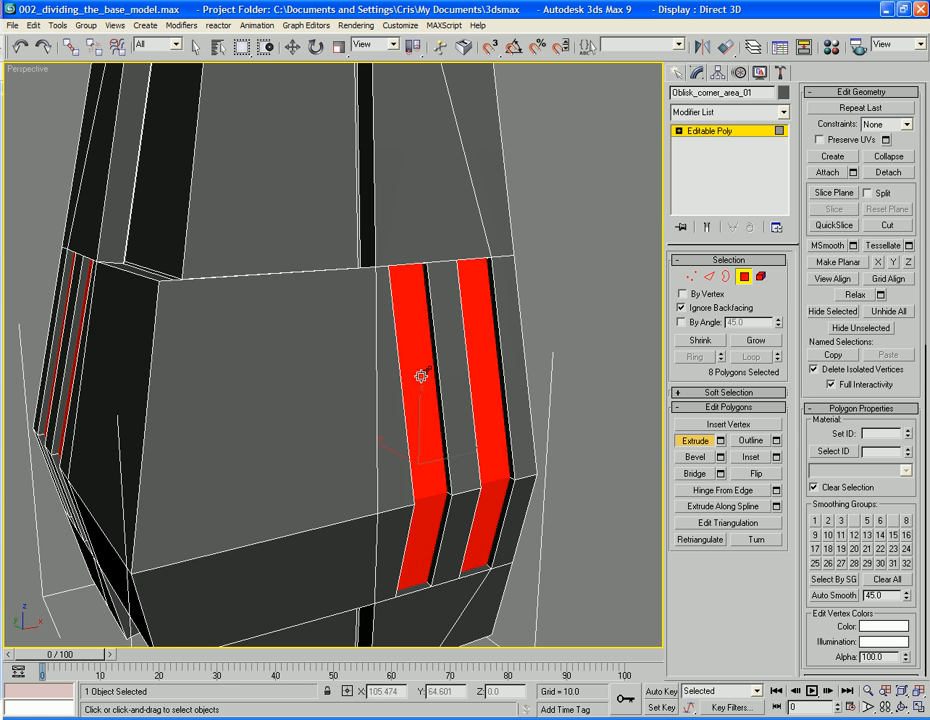
# Try to inset the eight recessed strip polygons across both bands
pyautogui.keyDown('alt'); pyautogui.moveTo(471, 357); pyautogui.dragTo(523, 328, button='middle'); pyautogui.keyUp('alt')
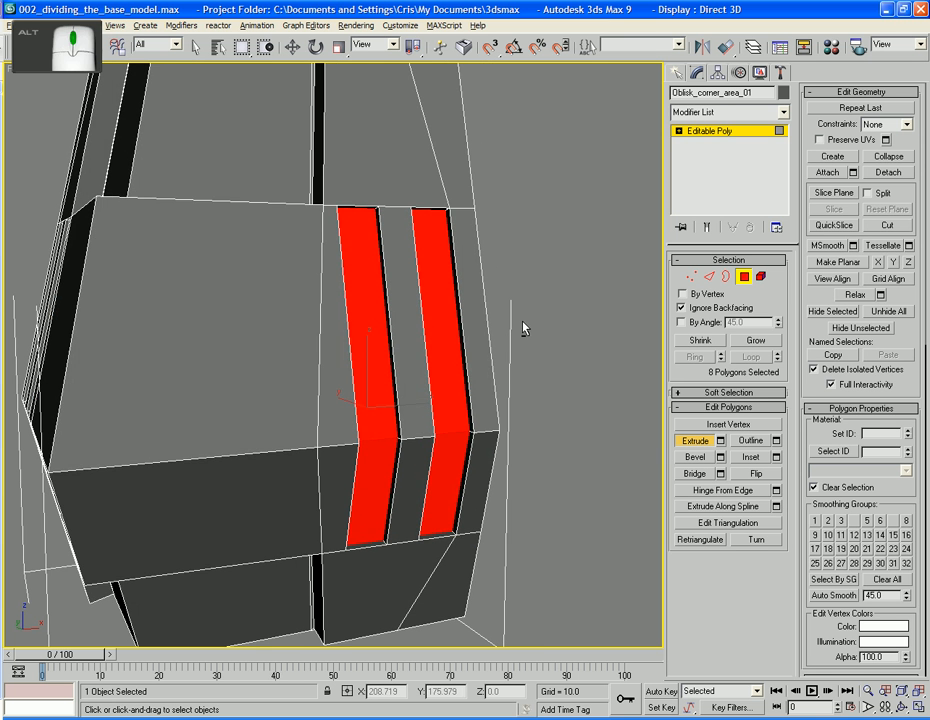
pyautogui.keyDown('alt'); pyautogui.moveTo(542, 286); pyautogui.dragTo(540, 380, button='middle'); pyautogui.keyUp('alt')
pyautogui.click(750, 457)
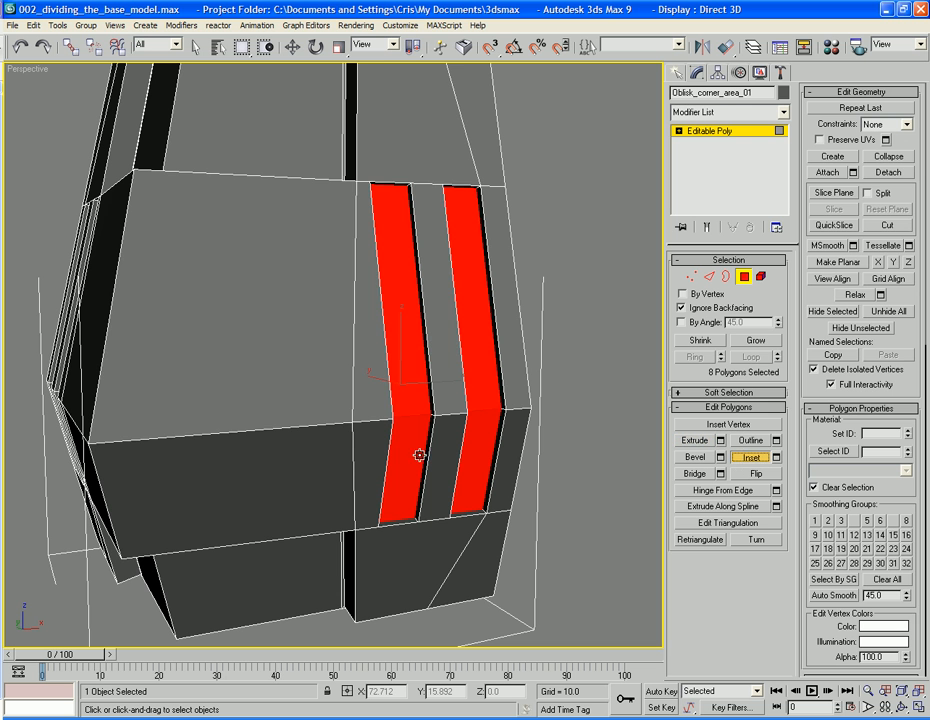
pyautogui.moveTo(407, 460); pyautogui.dragTo(427, 445)
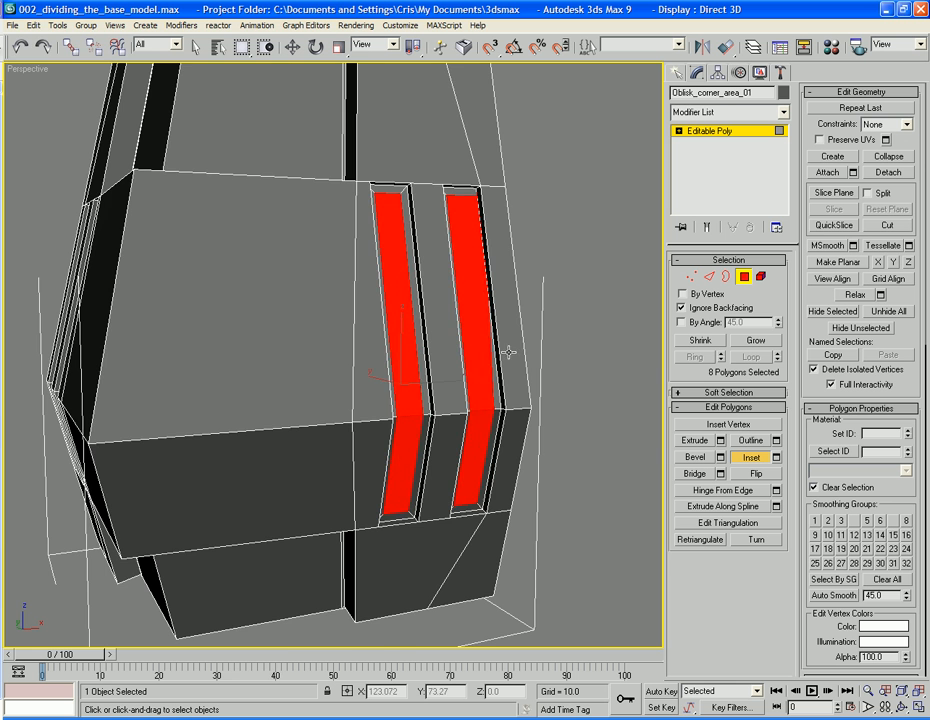
pyautogui.moveTo(508, 352)
pyautogui.keyDown('alt'); pyautogui.mouseDown(button='middle')
pyautogui.moveTo(492, 367)
pyautogui.moveTo(503, 374)
pyautogui.mouseUp(button='middle'); pyautogui.keyUp('alt')
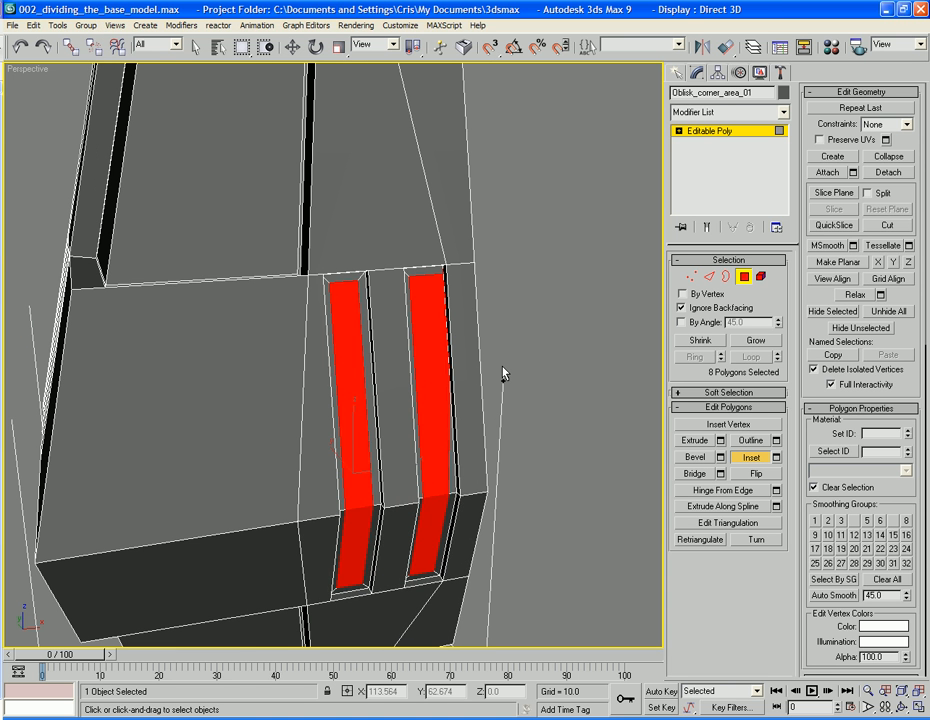
pyautogui.hotkey('ctrl', 'z')
pyautogui.click(528, 311)
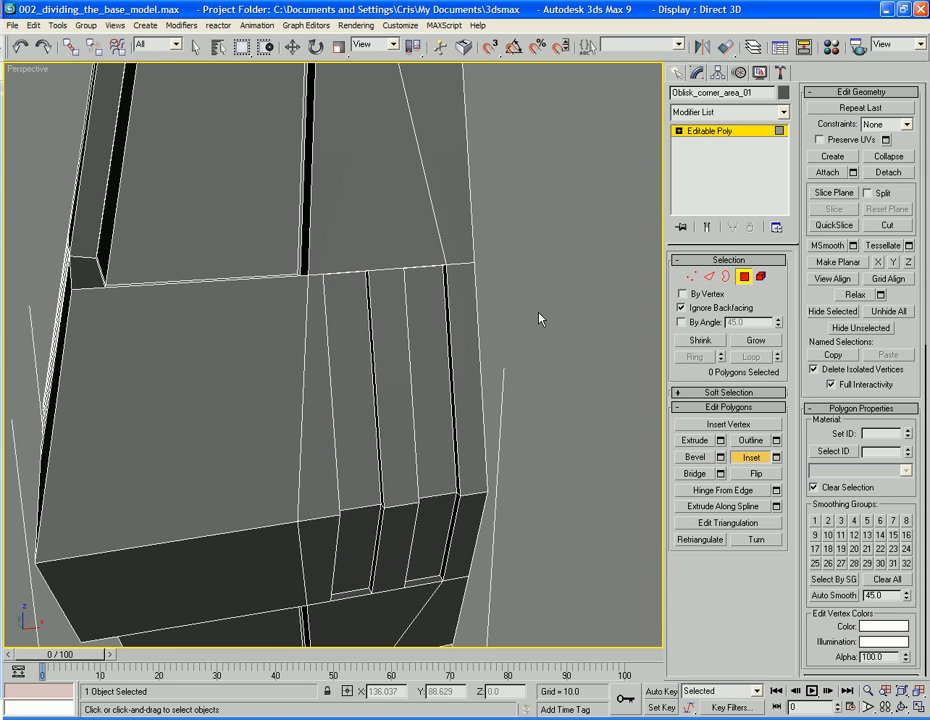
# Select all vertices of the object, weld them, and clear the selection
pyautogui.keyDown('alt'); pyautogui.moveTo(540, 318); pyautogui.dragTo(495, 410, button='middle'); pyautogui.keyUp('alt')
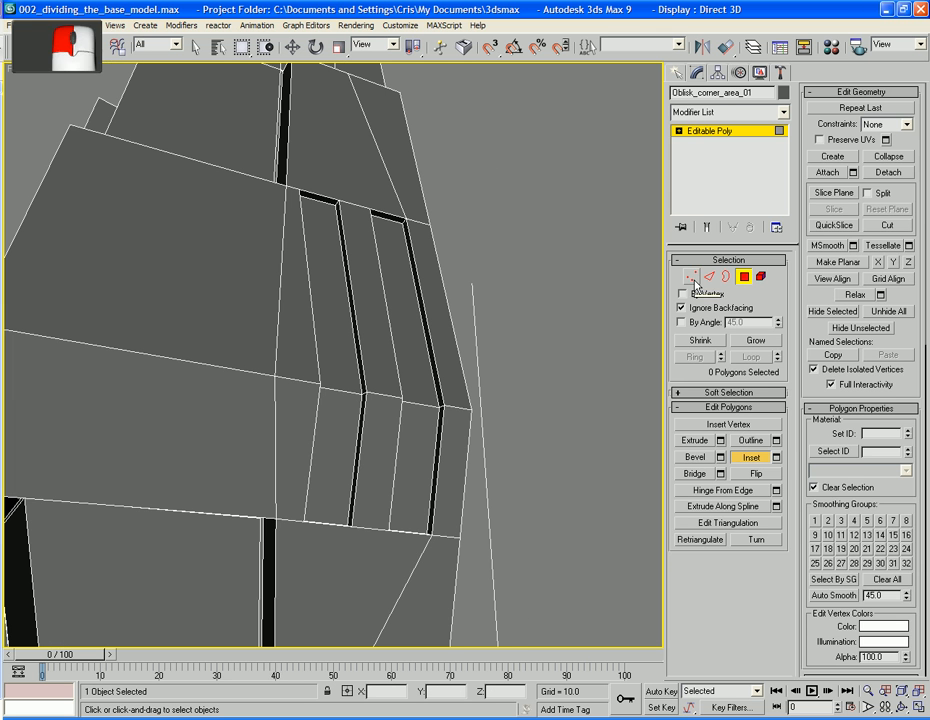
pyautogui.click(691, 277)
pyautogui.hotkey('ctrl', 'a')
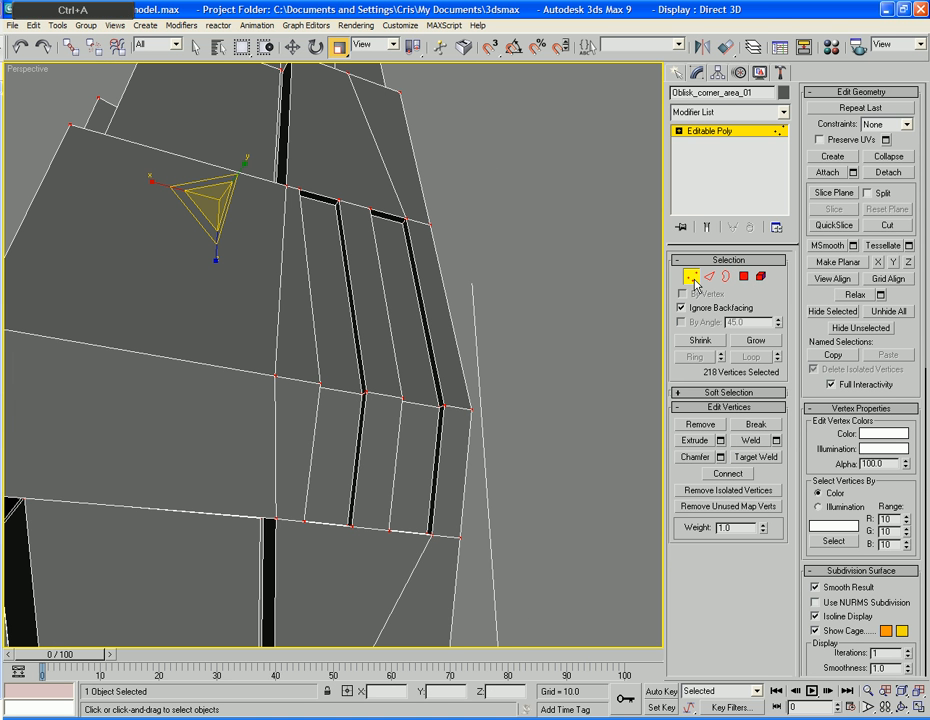
pyautogui.click(775, 441)
pyautogui.click(461, 418)
pyautogui.click(411, 325)
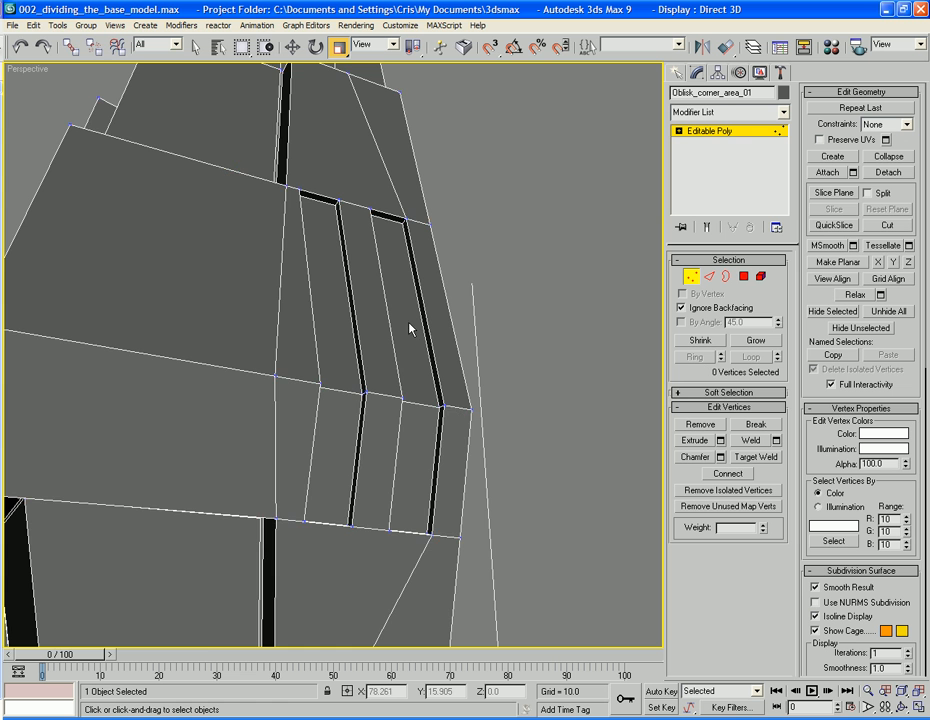
# Select the four recessed strip polygons of the upper band, two on each side of the model
pyautogui.keyDown('alt'); pyautogui.moveTo(397, 320); pyautogui.dragTo(356, 284, button='middle'); pyautogui.keyUp('alt')
pyautogui.scroll(-5, 386, 343)
pyautogui.keyDown('alt'); pyautogui.moveTo(356, 284); pyautogui.dragTo(428, 325, button='middle'); pyautogui.keyUp('alt')
pyautogui.scroll(5, 428, 319)
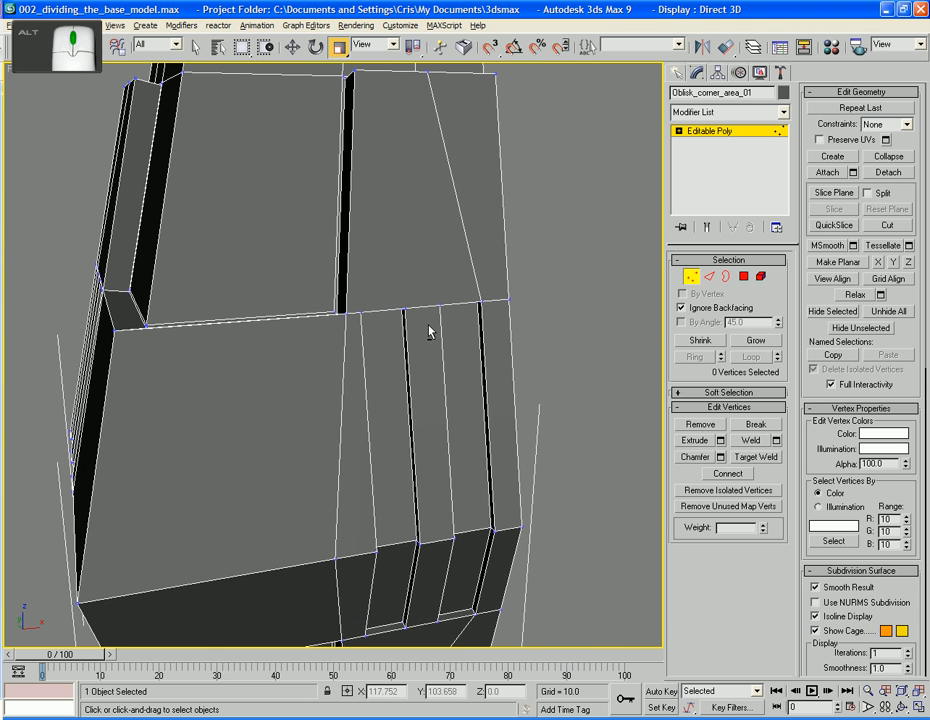
pyautogui.moveTo(438, 377); pyautogui.dragTo(465, 384, button='middle')
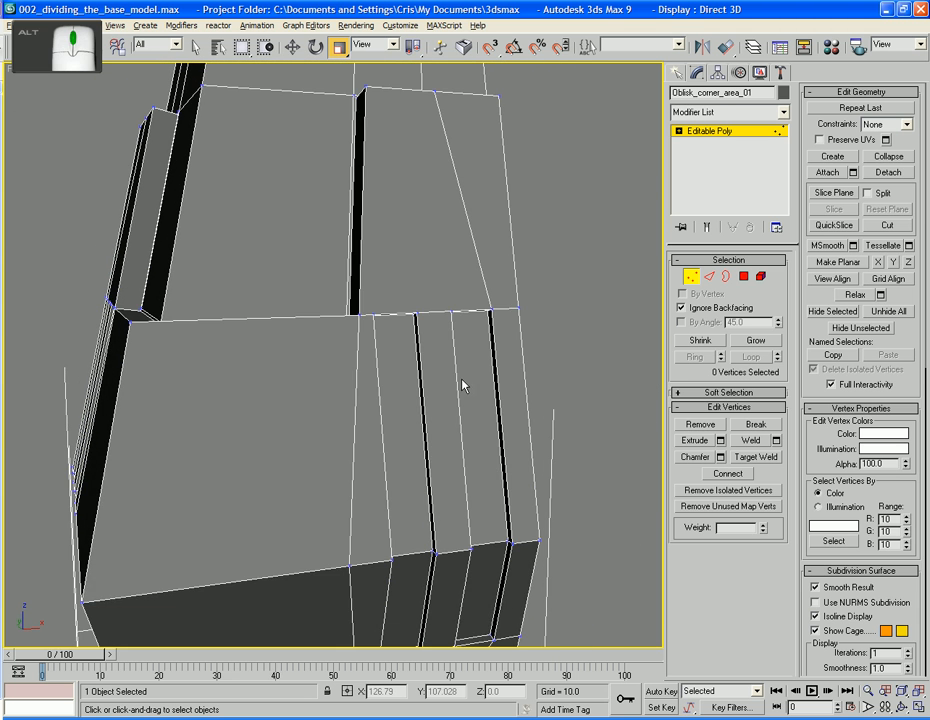
pyautogui.click(730, 277)
pyautogui.press('4')
pyautogui.click(465, 455)
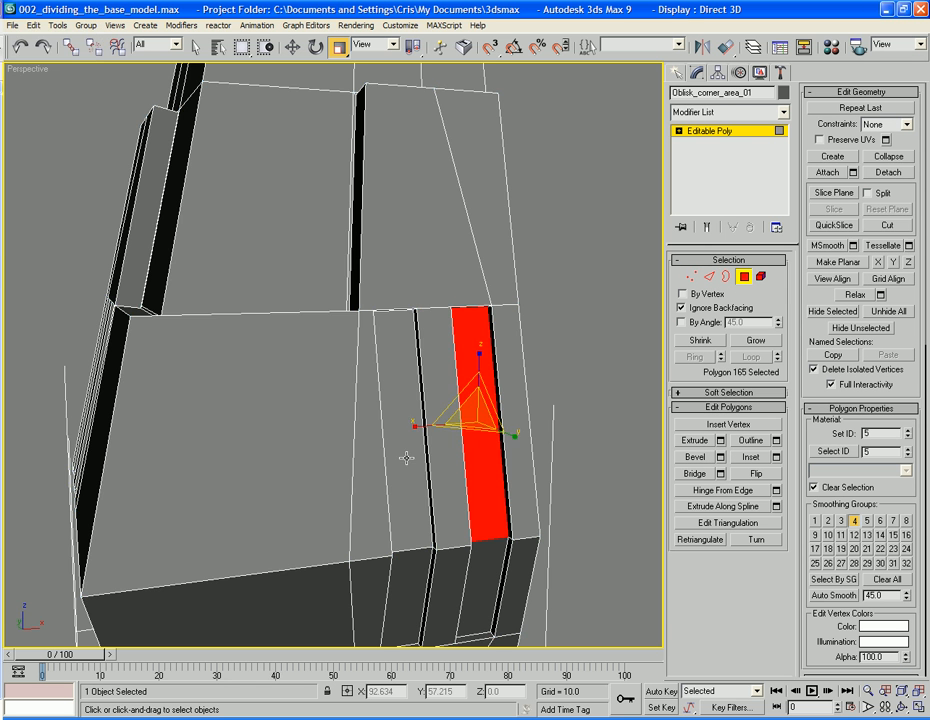
pyautogui.keyDown('ctrl'); pyautogui.click(405, 457); pyautogui.keyUp('ctrl')
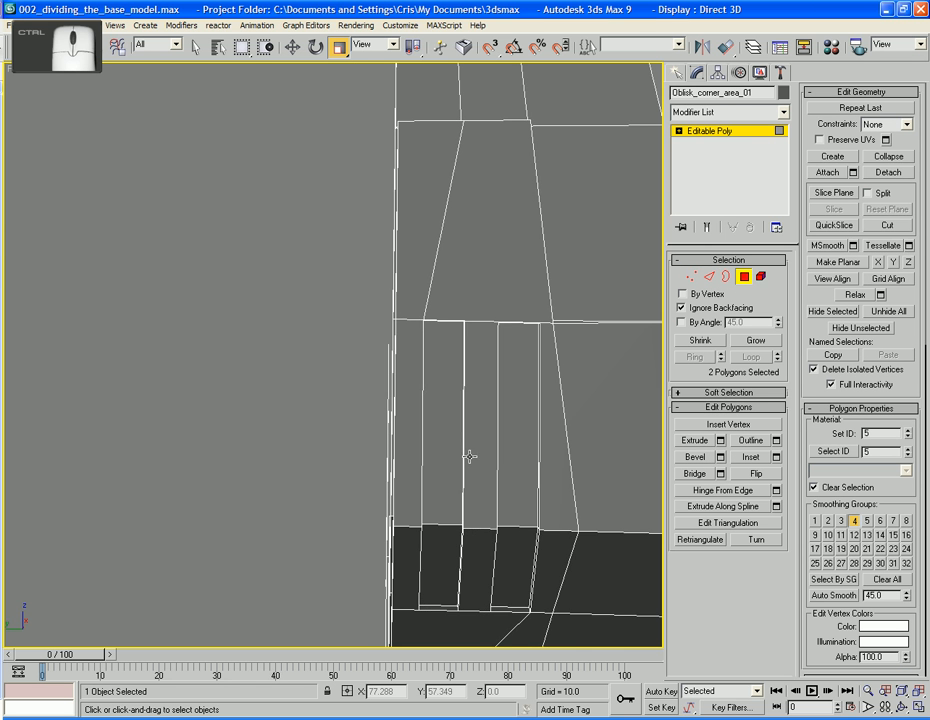
pyautogui.click(471, 455)
pyautogui.click(455, 450)
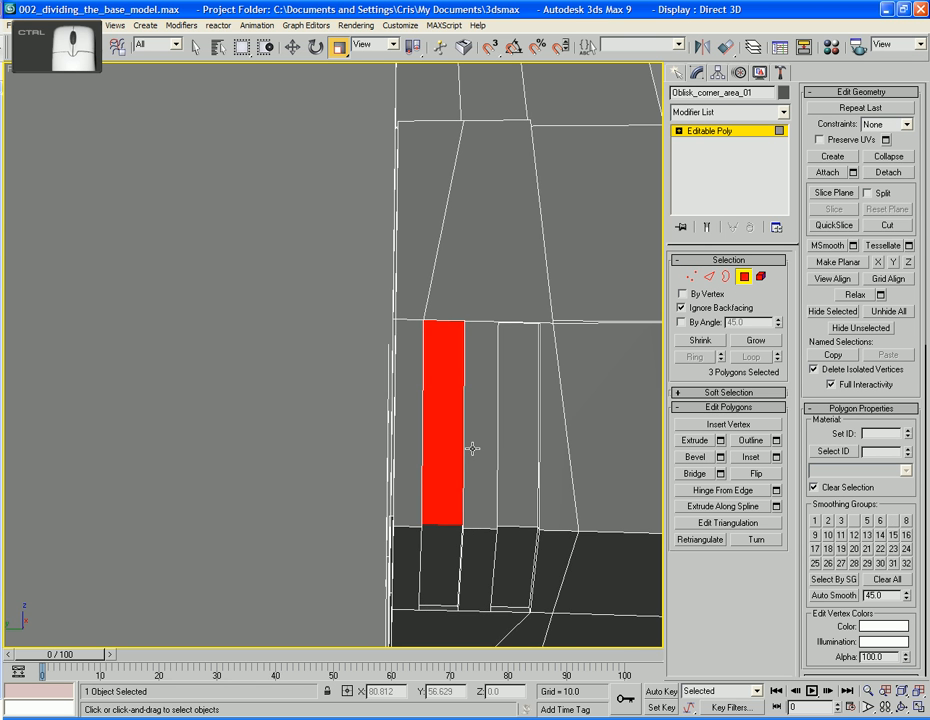
pyautogui.keyDown('ctrl'); pyautogui.click(501, 446); pyautogui.keyUp('ctrl')
# Inset the four upper strip polygons by a small amount to form a narrow border
pyautogui.keyDown('alt'); pyautogui.moveTo(501, 446); pyautogui.dragTo(470, 437, button='middle'); pyautogui.keyUp('alt')
pyautogui.scroll(3, 594, 436)
pyautogui.moveTo(470, 437); pyautogui.dragTo(402, 382, button='middle')
pyautogui.click(760, 457)
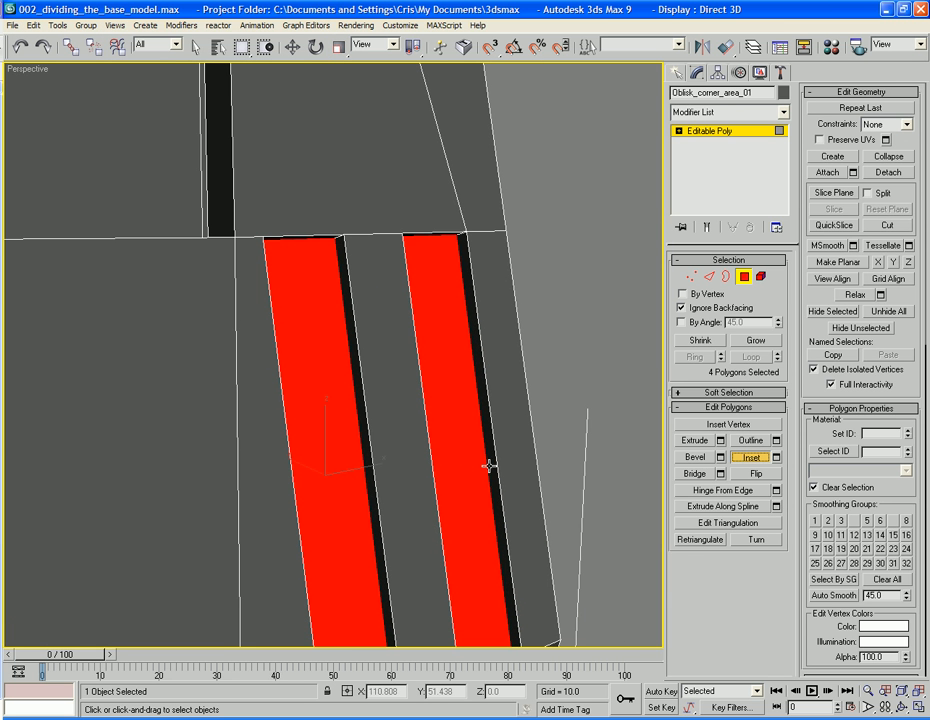
pyautogui.moveTo(466, 463); pyautogui.dragTo(466, 462)
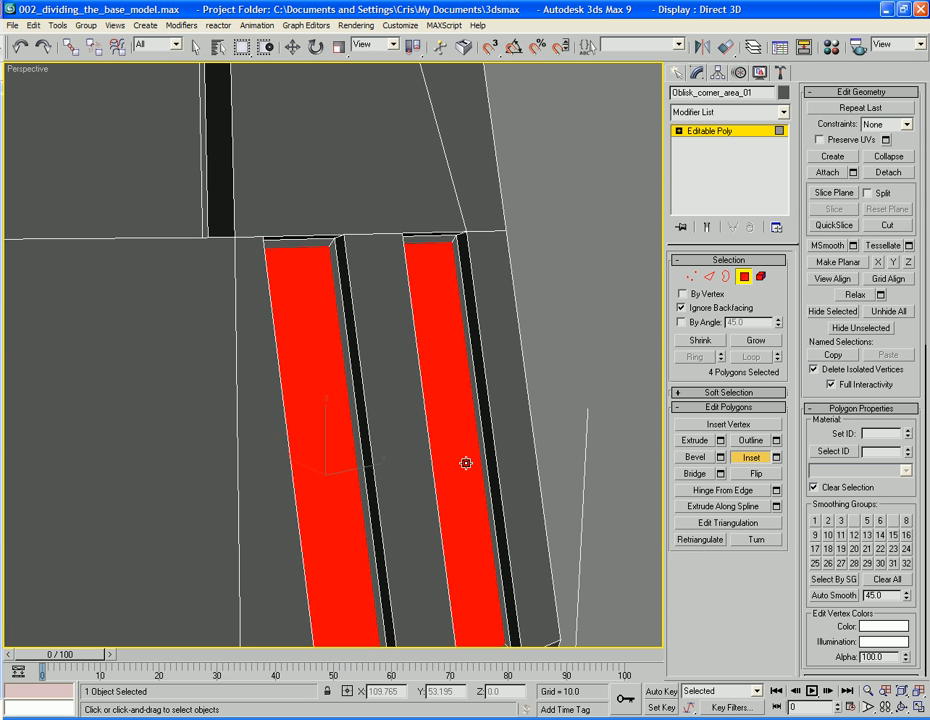
# Extrude the four inset polygons inward to deepen the upper grooves
pyautogui.moveTo(466, 463); pyautogui.dragTo(477, 430, button='middle')
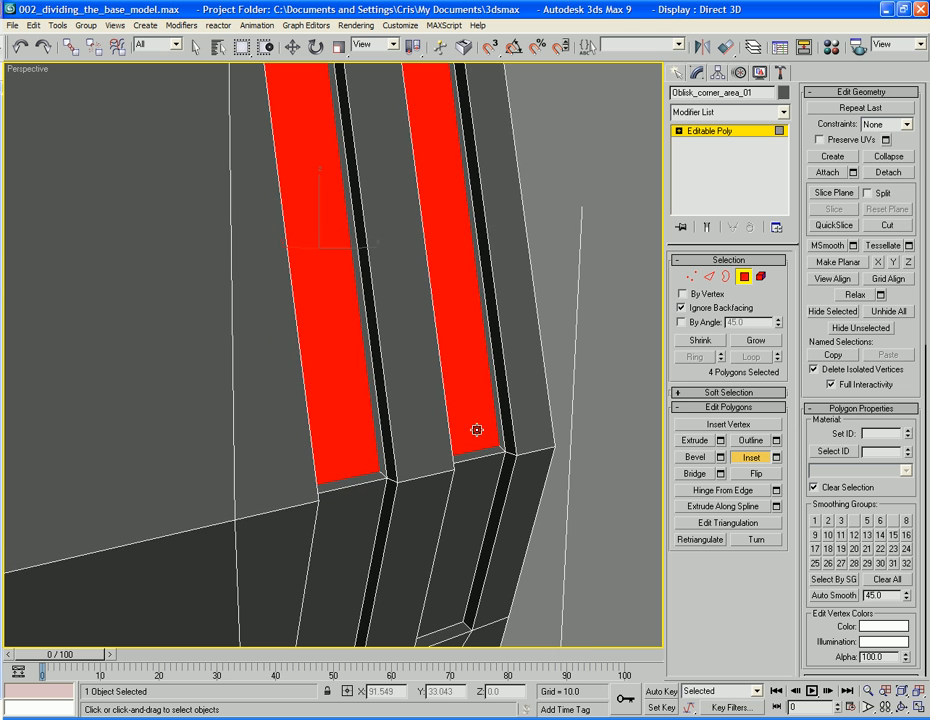
pyautogui.click(701, 441)
pyautogui.moveTo(466, 326); pyautogui.dragTo(466, 334)
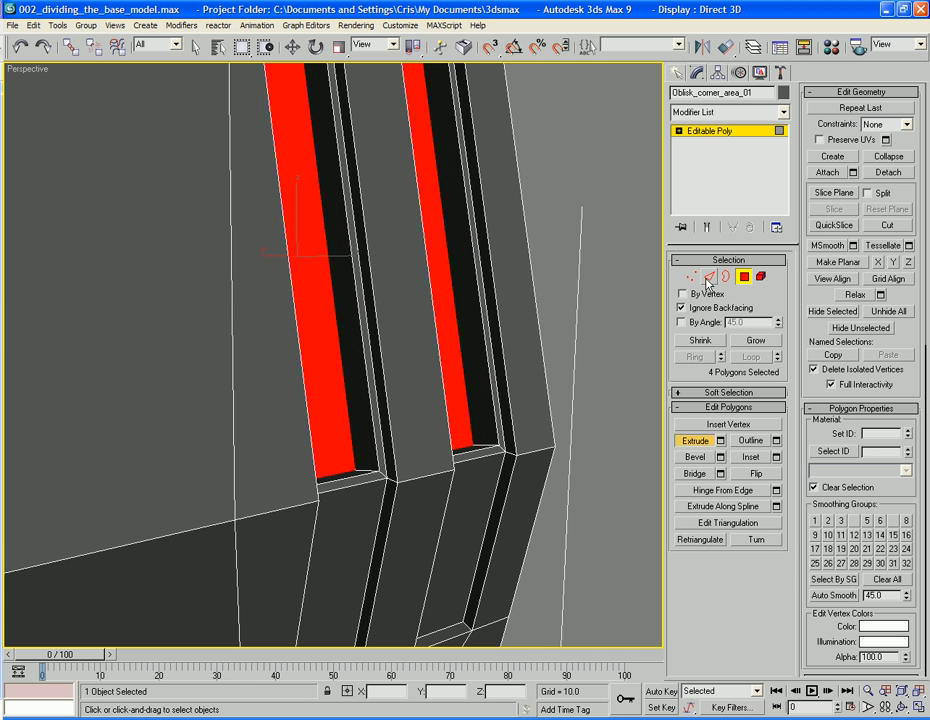
# Raise the inner bottom edges of the first side's two upper grooves about 0.73 units in Z to slope the groove floors
pyautogui.click(707, 284)
pyautogui.click(346, 470)
pyautogui.press('r')
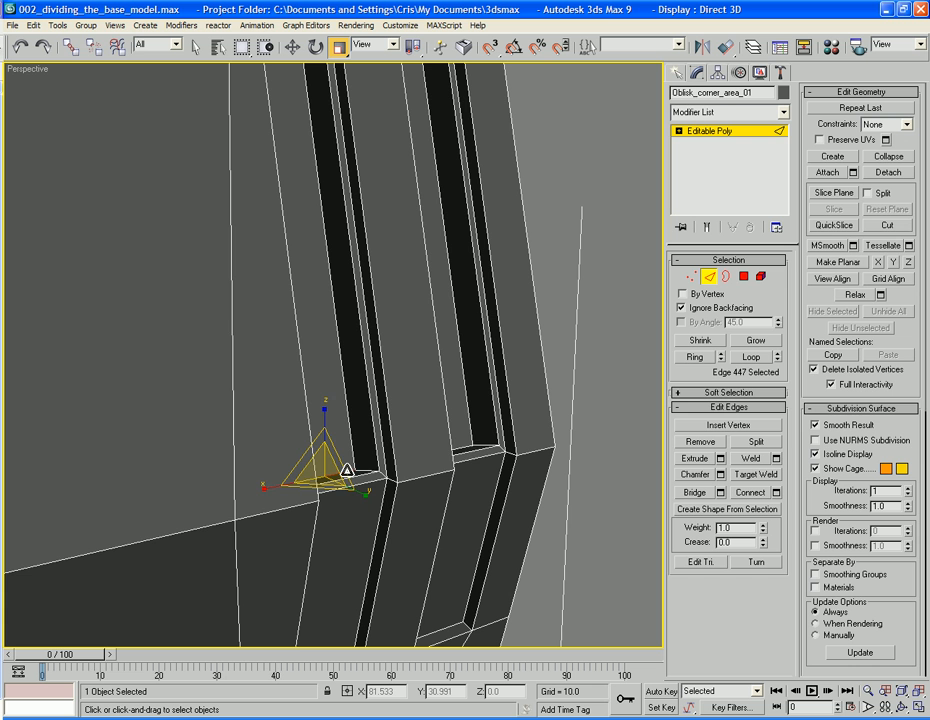
pyautogui.click(470, 447)
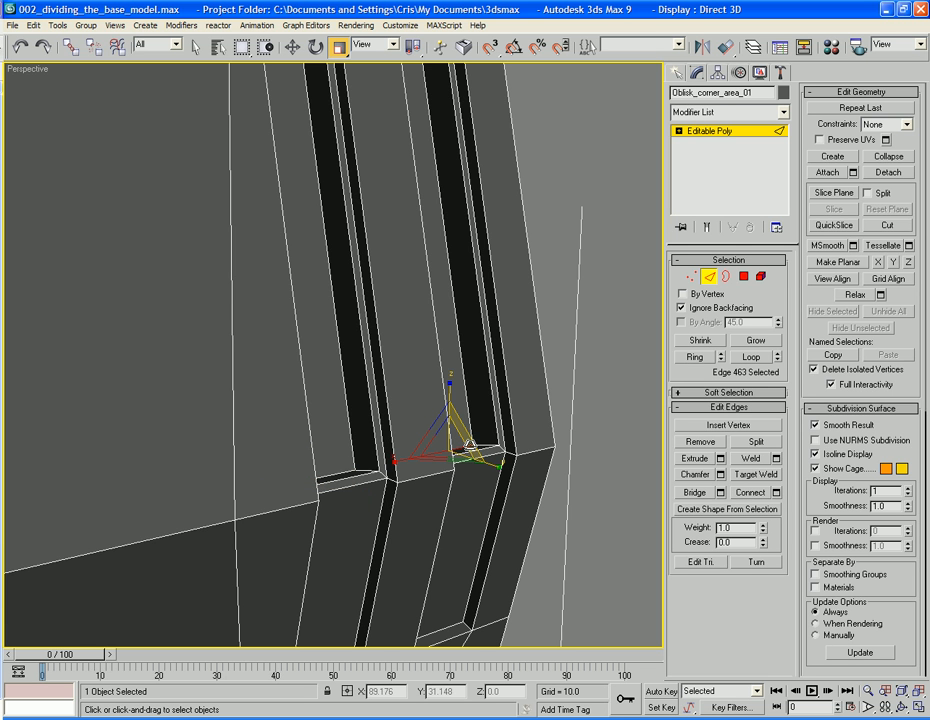
pyautogui.keyDown('ctrl'); pyautogui.click(349, 470); pyautogui.keyUp('ctrl')
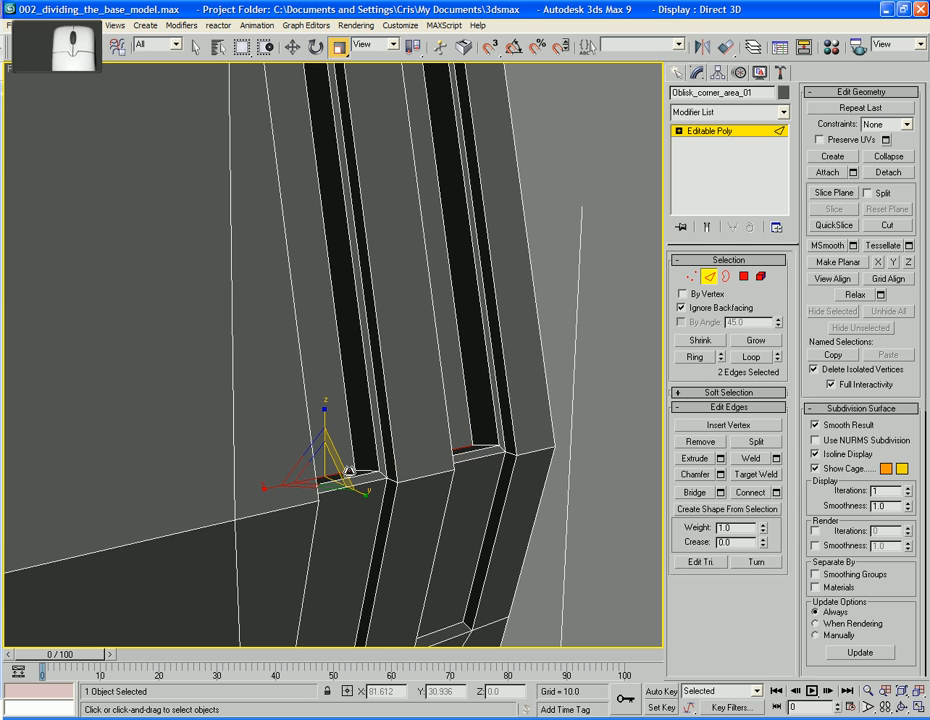
pyautogui.press('w')
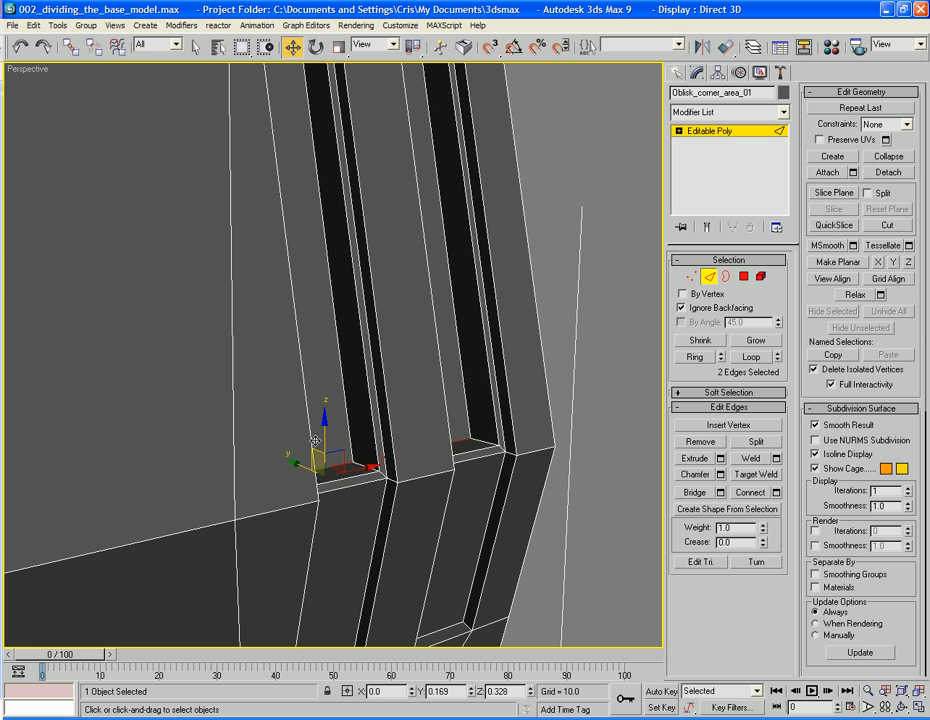
pyautogui.moveTo(315, 440); pyautogui.dragTo(317, 432)
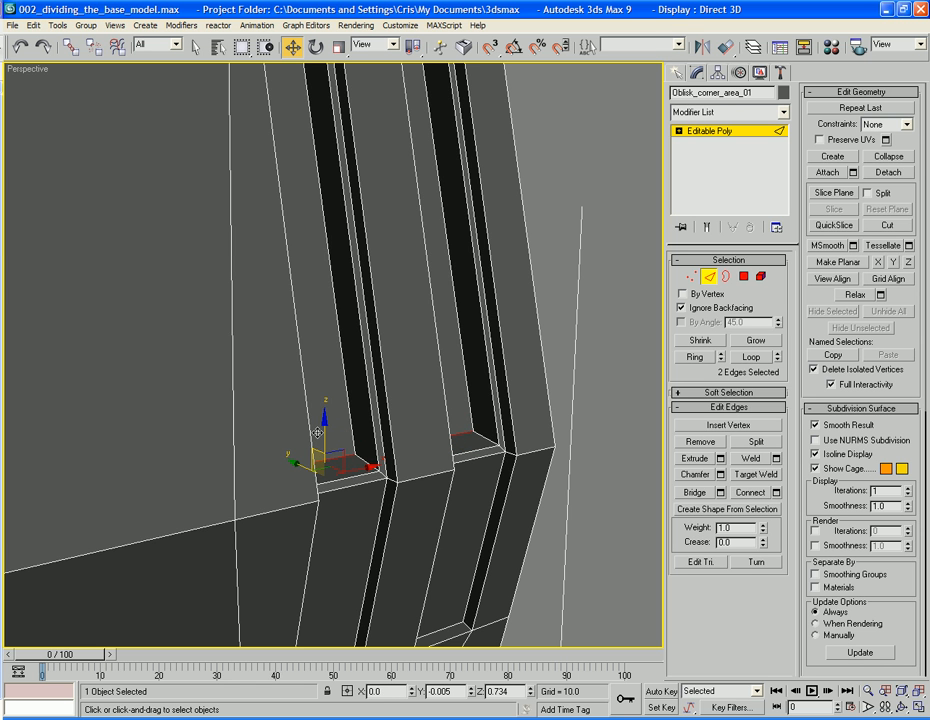
# Raise the inner bottom edges of the two upper grooves on the other side to slope their floors
pyautogui.scroll(-5, 409, 500)
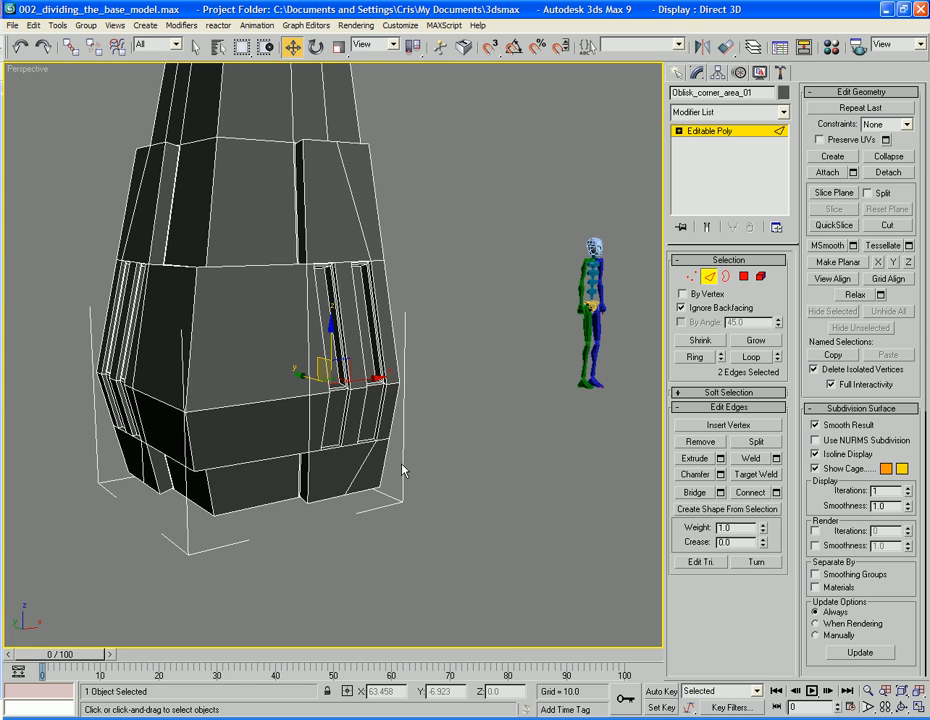
pyautogui.keyDown('alt'); pyautogui.moveTo(310, 408); pyautogui.dragTo(540, 421, button='middle'); pyautogui.keyUp('alt')
pyautogui.scroll(3, 378, 423)
pyautogui.moveTo(540, 421); pyautogui.dragTo(421, 411, button='middle')
pyautogui.scroll(3, 421, 411)
pyautogui.keyDown('alt'); pyautogui.moveTo(477, 411); pyautogui.dragTo(457, 432, button='middle'); pyautogui.keyUp('alt')
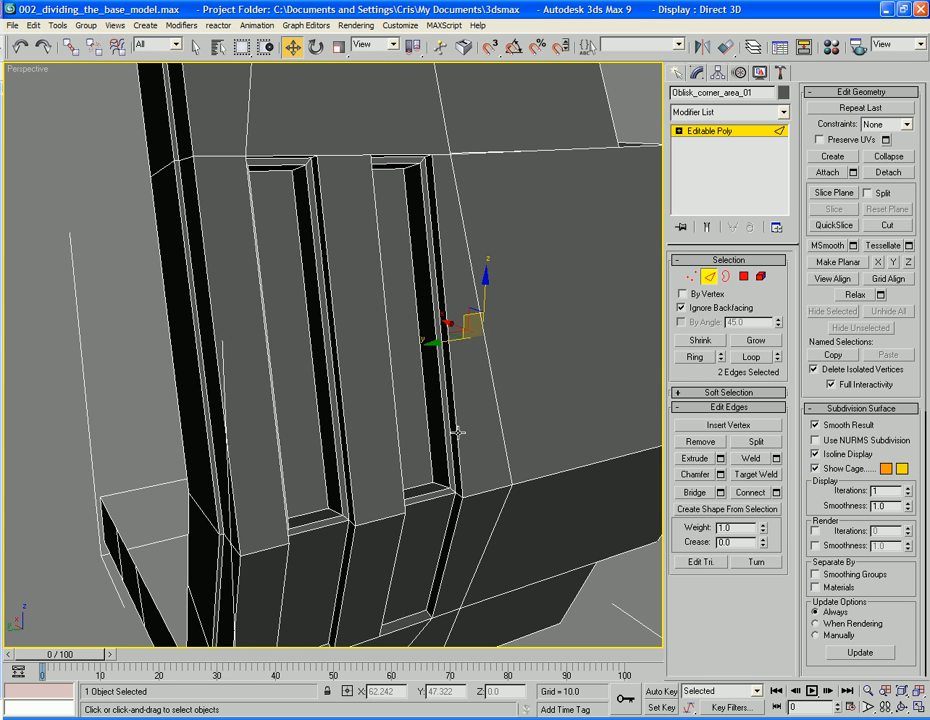
pyautogui.click(422, 486)
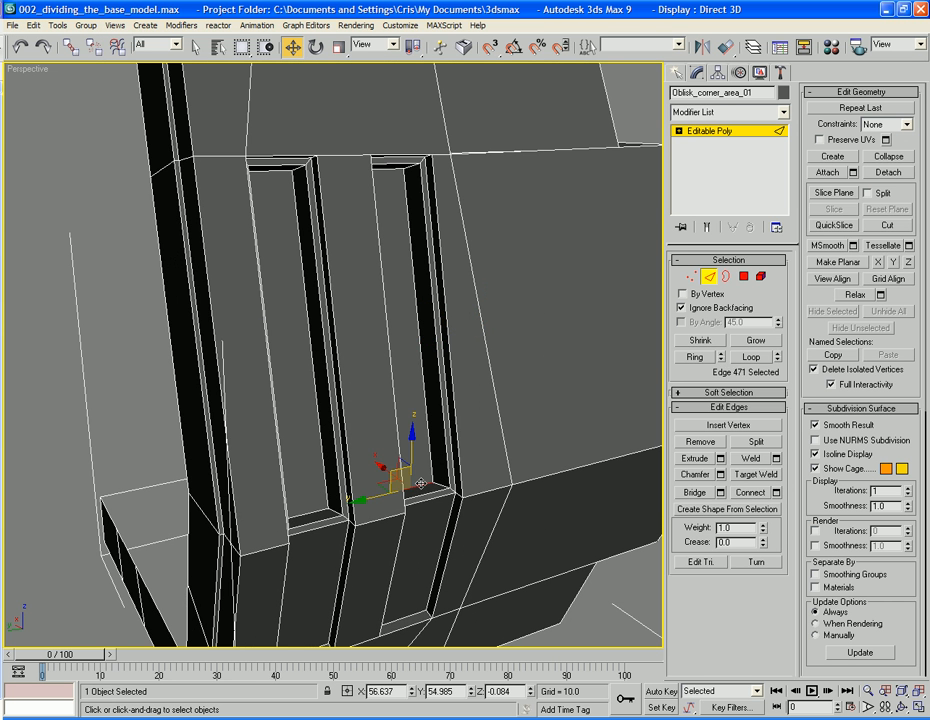
pyautogui.keyDown('ctrl'); pyautogui.click(293, 514); pyautogui.keyUp('ctrl')
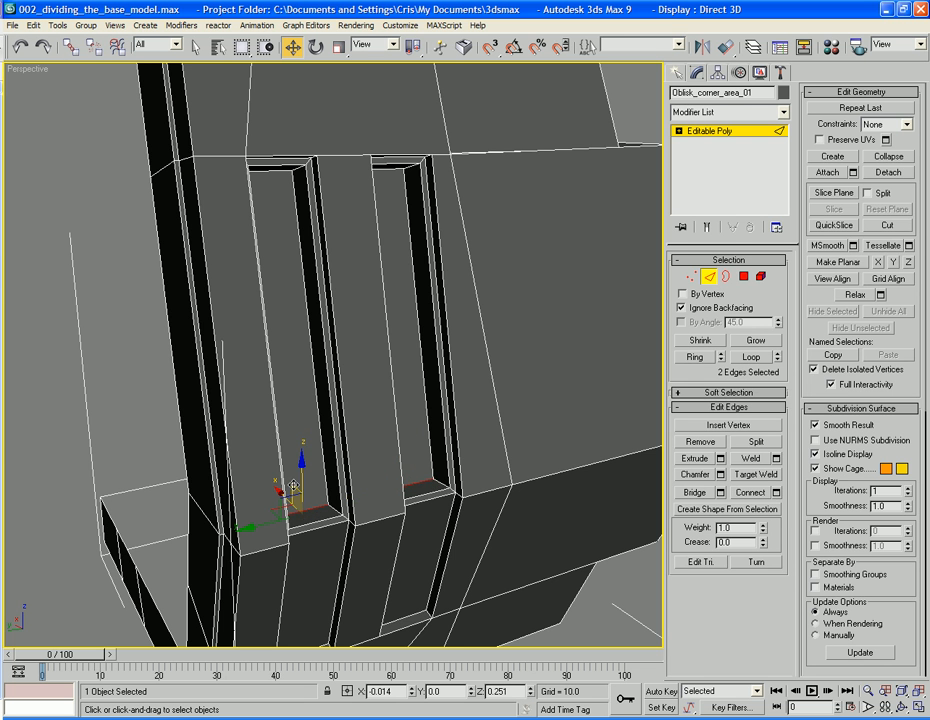
pyautogui.moveTo(293, 486); pyautogui.dragTo(292, 477)
# Select the four recessed strip polygons of the lower band, two on each side of the model
pyautogui.keyDown('alt'); pyautogui.moveTo(493, 479); pyautogui.dragTo(432, 418, button='middle'); pyautogui.keyUp('alt')
pyautogui.press('4')
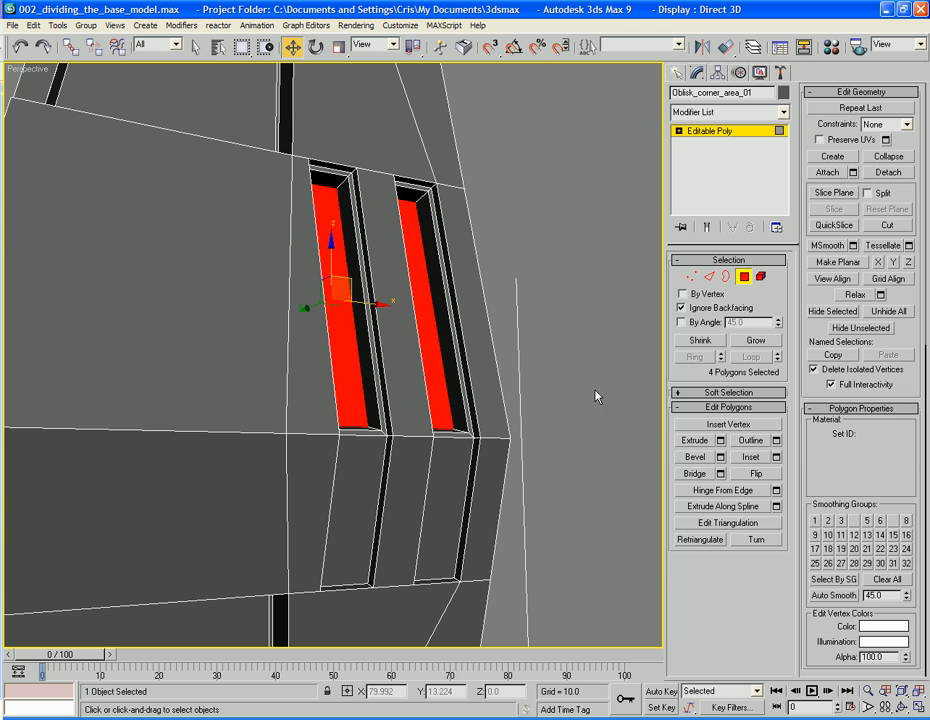
pyautogui.click(450, 478)
pyautogui.keyDown('ctrl'); pyautogui.click(377, 483); pyautogui.keyUp('ctrl')
pyautogui.keyDown('alt'); pyautogui.moveTo(293, 529); pyautogui.dragTo(353, 488, button='middle'); pyautogui.keyUp('alt')
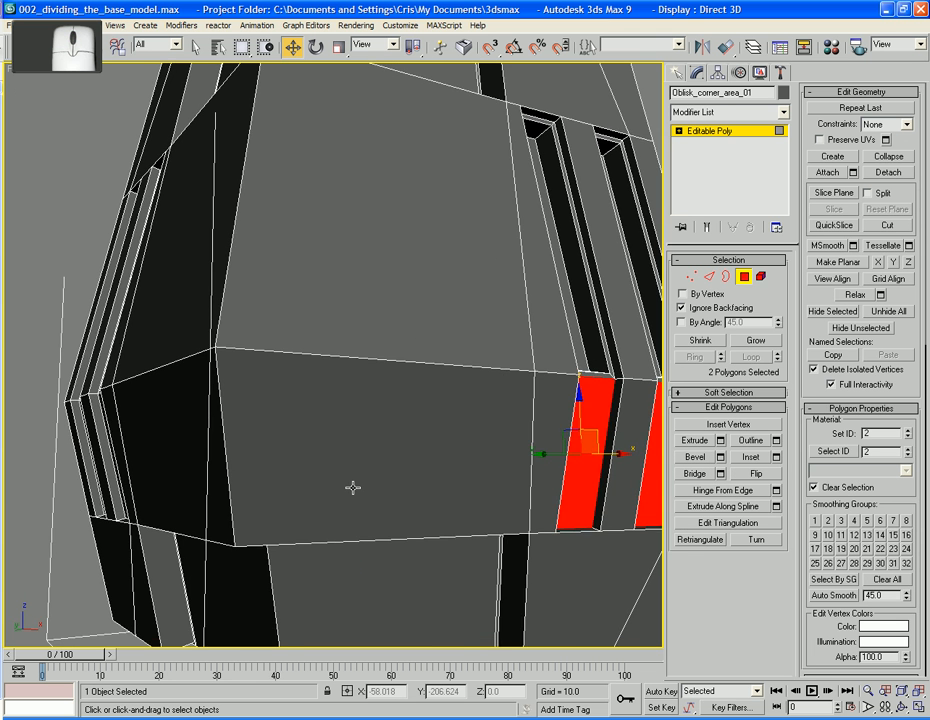
pyautogui.keyDown('alt'); pyautogui.moveTo(195, 482); pyautogui.dragTo(332, 381, button='middle'); pyautogui.keyUp('alt')
pyautogui.keyDown('ctrl'); pyautogui.click(137, 465); pyautogui.keyUp('ctrl')
pyautogui.keyDown('ctrl'); pyautogui.click(222, 478); pyautogui.keyUp('ctrl')
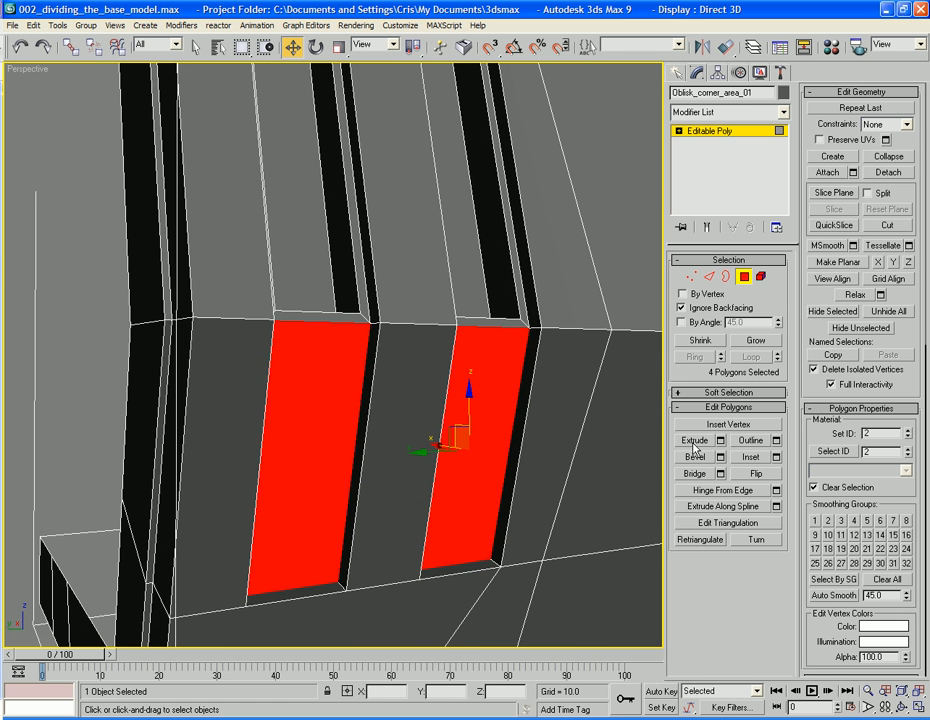
# Inset the four selected lower-band polygons as a group by 0.365, and extrude them -1.825 along their local normals
pyautogui.click(776, 457)
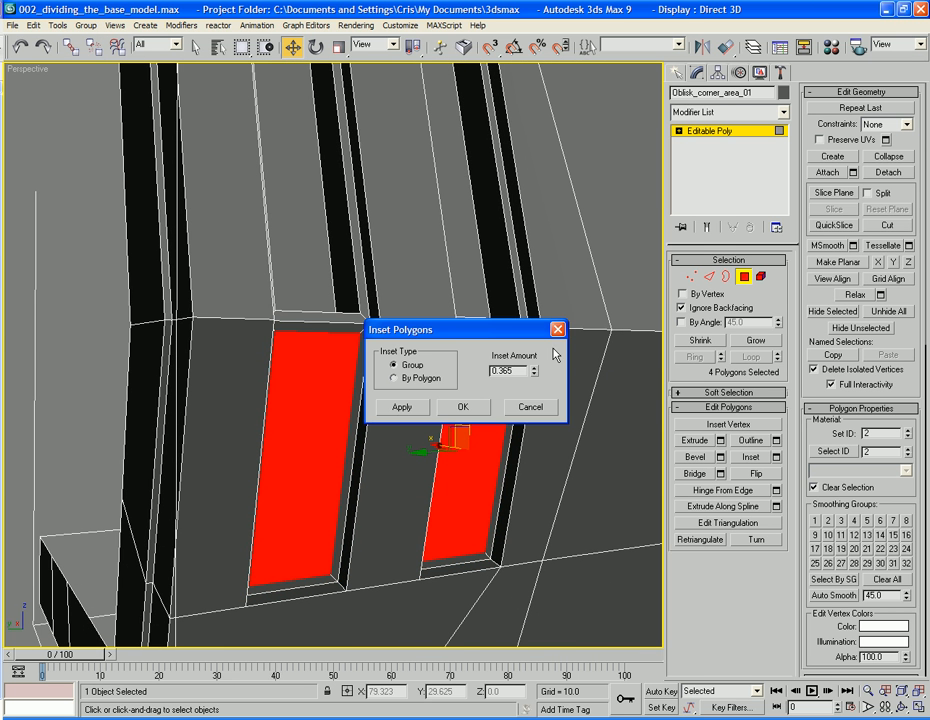
pyautogui.click(479, 409)
pyautogui.scroll(5, 430, 430)
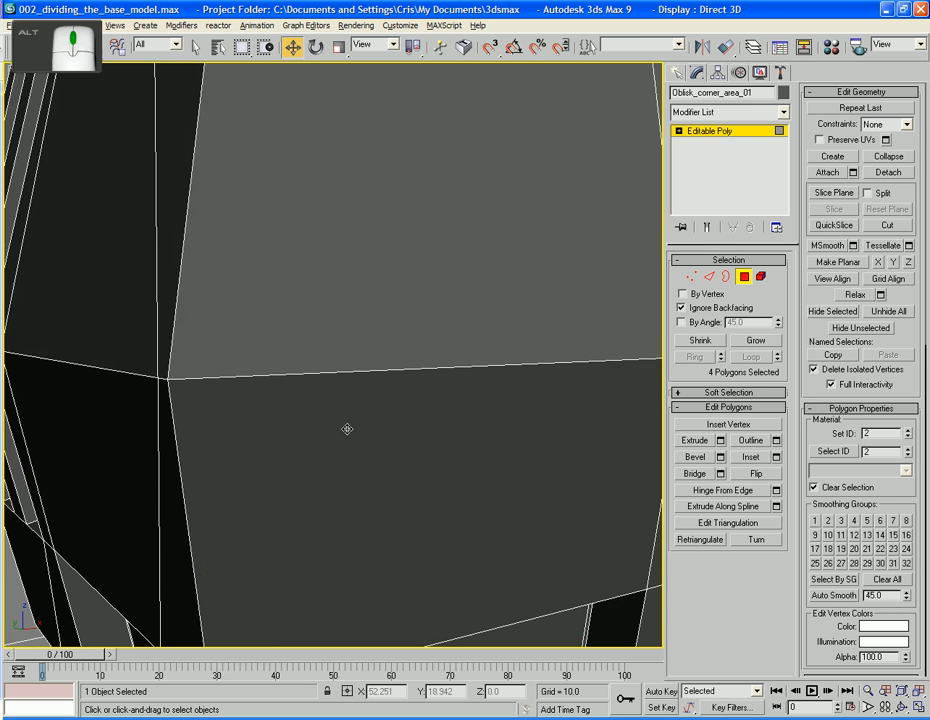
pyautogui.scroll(-8, 430, 431)
pyautogui.keyDown('alt'); pyautogui.moveTo(375, 397); pyautogui.dragTo(394, 395, button='middle'); pyautogui.keyUp('alt')
pyautogui.scroll(3, 403, 403)
pyautogui.scroll(2, 396, 402)
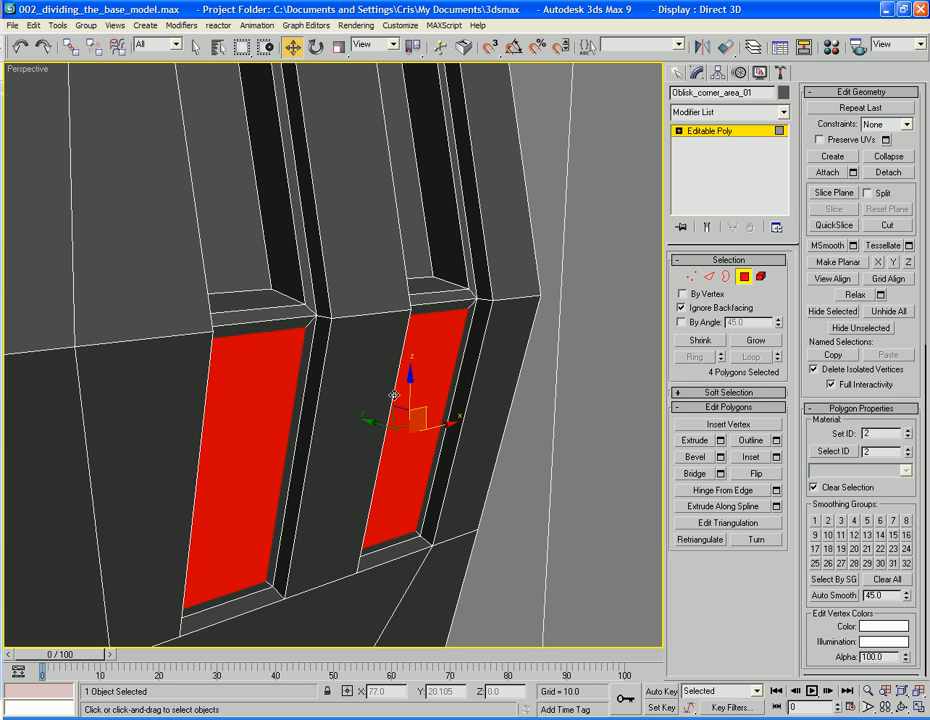
pyautogui.click(721, 440)
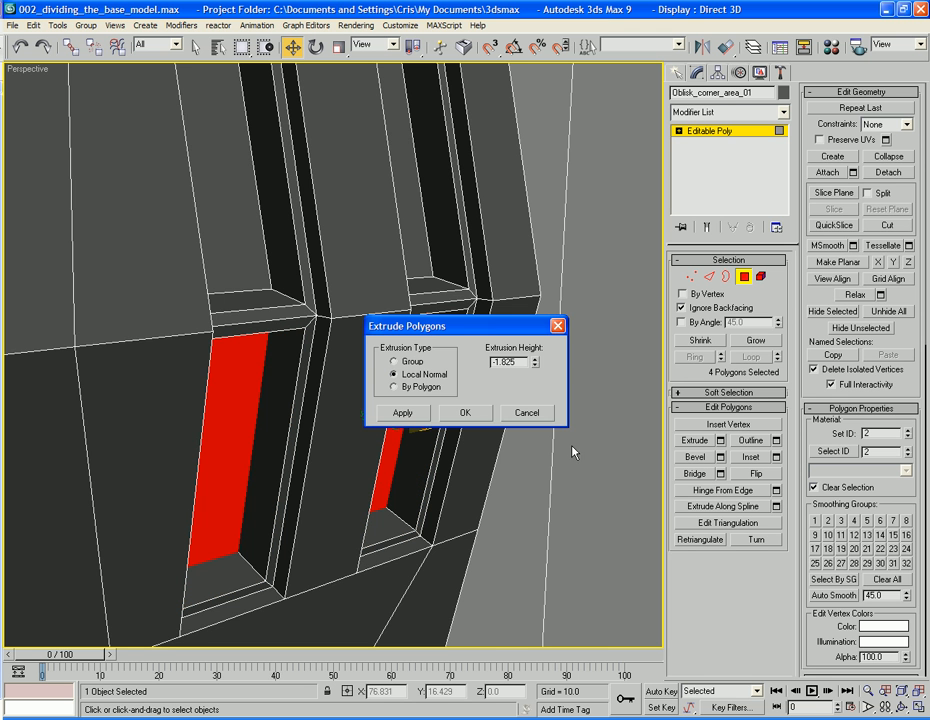
pyautogui.click(456, 412)
# Lower the inner top edges of the first side's two lower grooves to slope the groove ceilings
pyautogui.keyDown('alt'); pyautogui.moveTo(365, 442); pyautogui.dragTo(366, 483, button='middle'); pyautogui.keyUp('alt')
pyautogui.scroll(5, 366, 483)
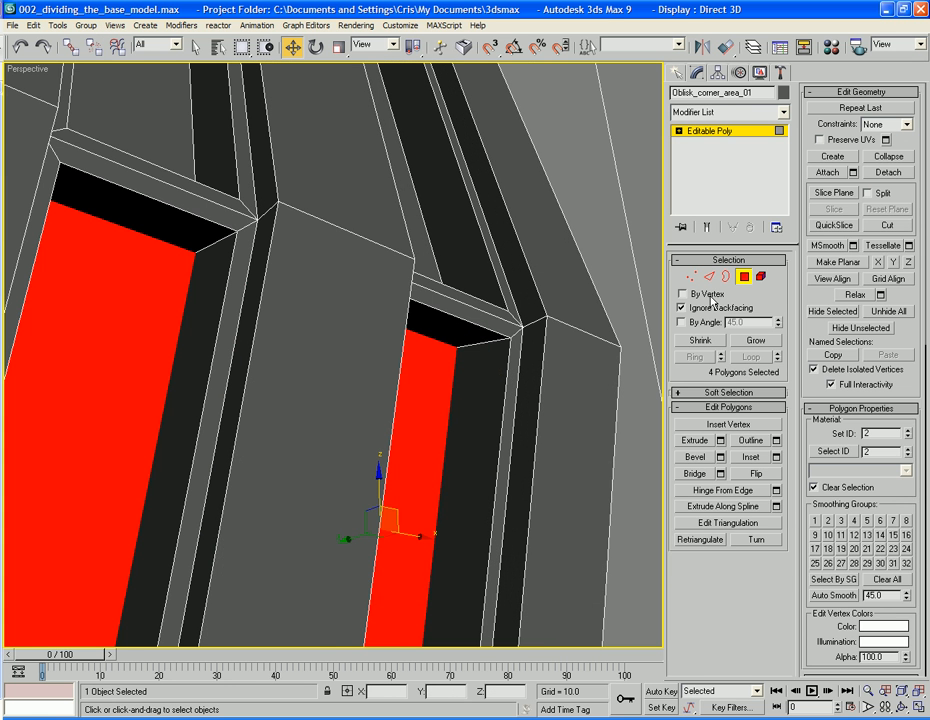
pyautogui.click(710, 278)
pyautogui.click(427, 338)
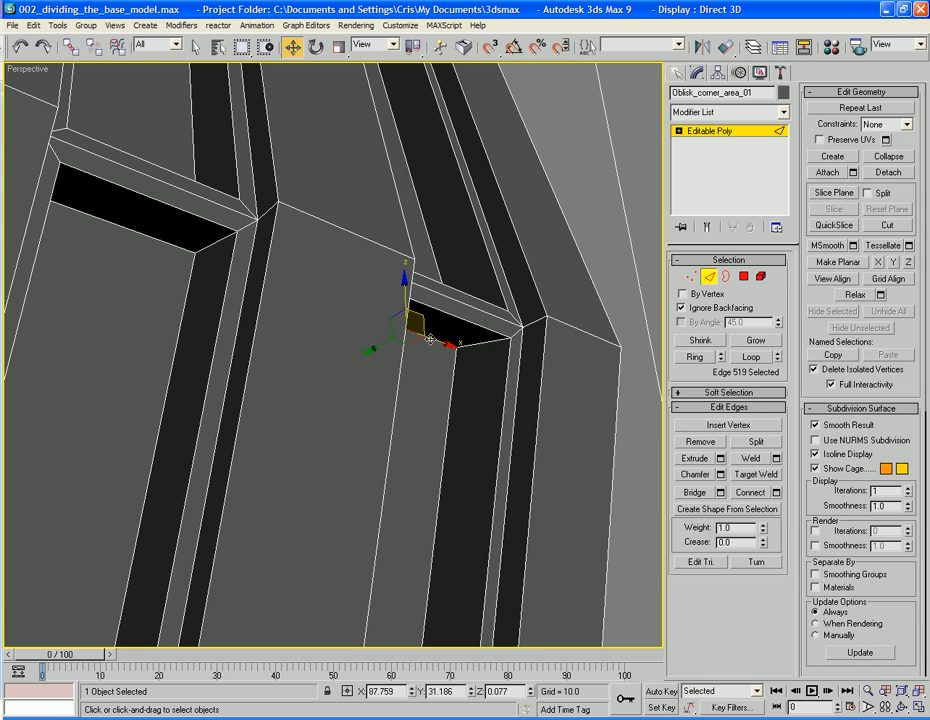
pyautogui.keyDown('ctrl'); pyautogui.click(141, 231); pyautogui.keyUp('ctrl')
pyautogui.keyDown('alt'); pyautogui.moveTo(141, 231); pyautogui.dragTo(245, 289, button='middle'); pyautogui.keyUp('alt')
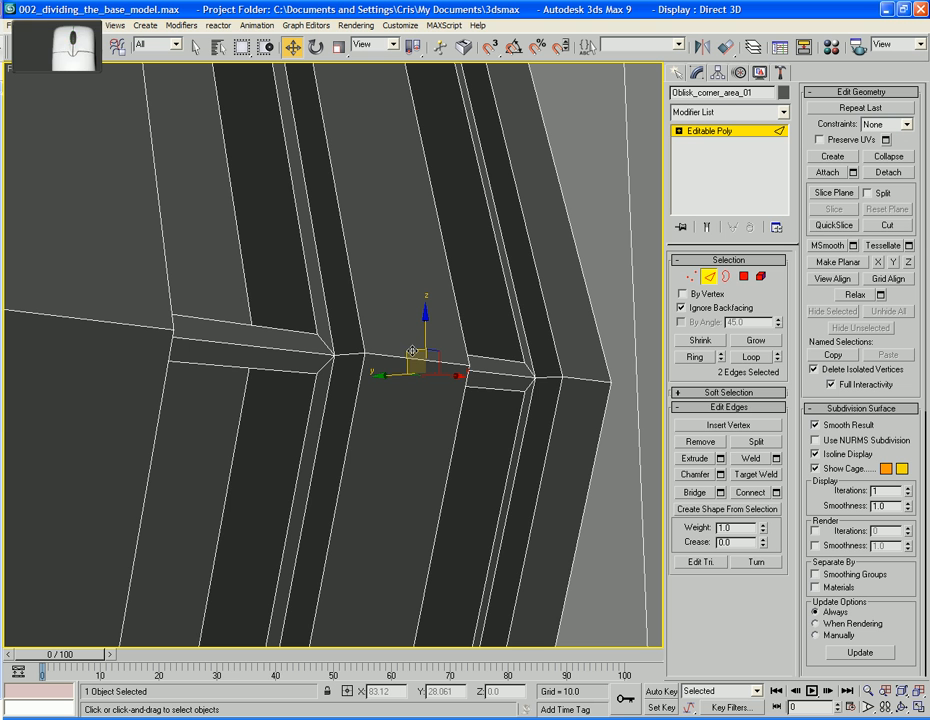
pyautogui.moveTo(413, 351); pyautogui.dragTo(410, 370)
pyautogui.scroll(-5, 412, 368)
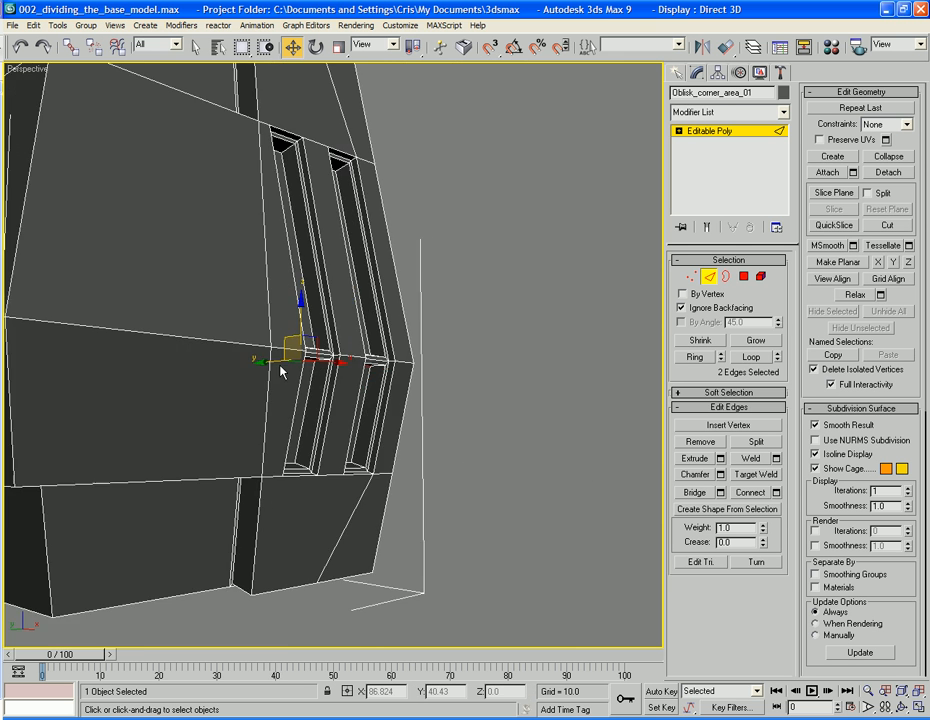
pyautogui.keyDown('alt'); pyautogui.moveTo(280, 370); pyautogui.dragTo(424, 345, button='middle'); pyautogui.keyUp('alt')
pyautogui.keyDown('alt'); pyautogui.moveTo(275, 341); pyautogui.dragTo(422, 392, button='middle'); pyautogui.keyUp('alt')
pyautogui.scroll(5, 405, 359)
pyautogui.click(421, 318)
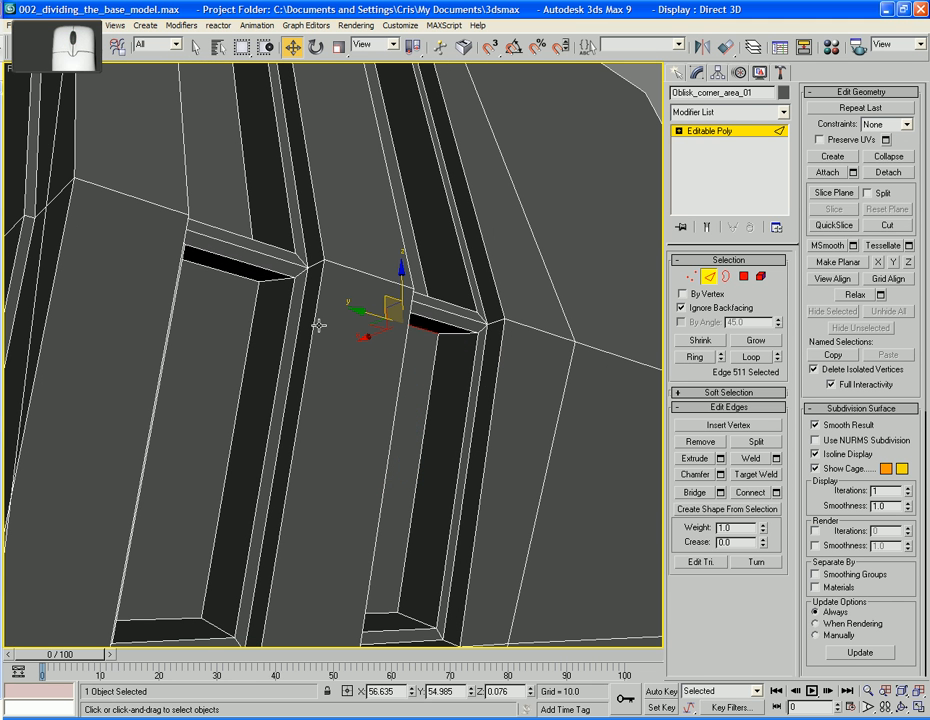
pyautogui.keyDown('ctrl'); pyautogui.click(240, 281); pyautogui.keyUp('ctrl')
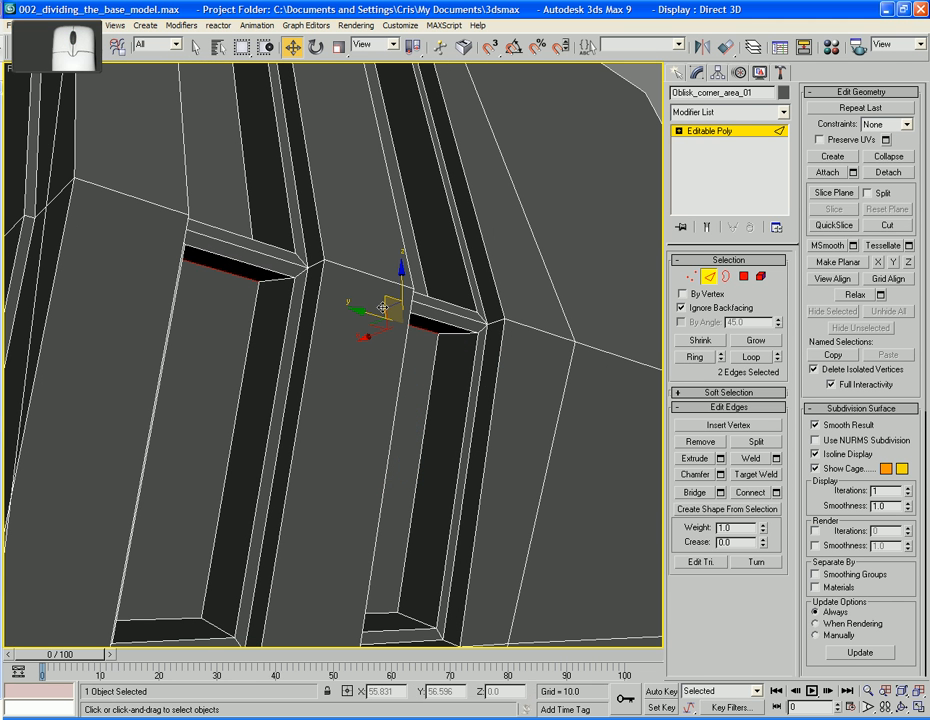
pyautogui.keyDown('alt'); pyautogui.moveTo(383, 307); pyautogui.dragTo(401, 339, button='middle'); pyautogui.keyUp('alt')
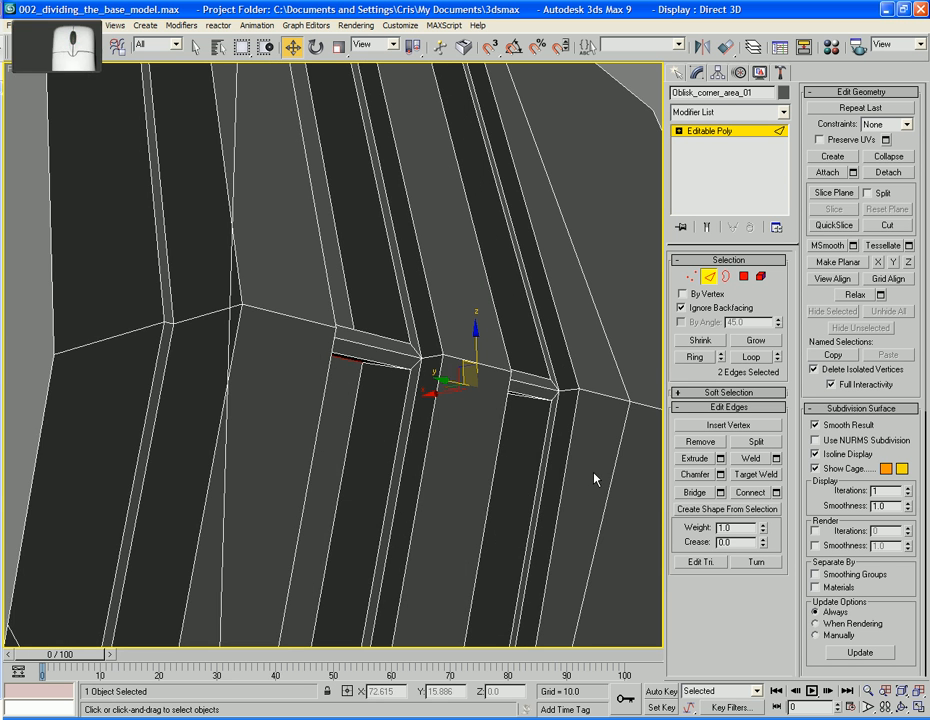
pyautogui.click(521, 444)
# Lower the inner top edges of the other side's two lower grooves slightly to slope their ceilings, and clear the edge selection
pyautogui.keyDown('alt'); pyautogui.moveTo(521, 444); pyautogui.dragTo(461, 361, button='middle'); pyautogui.keyUp('alt')
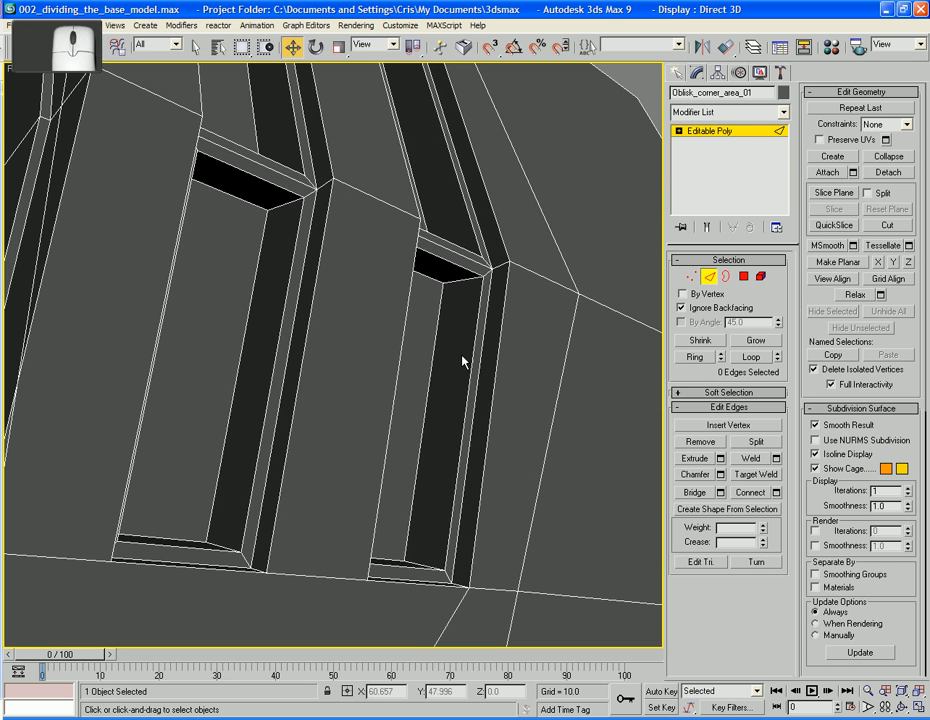
pyautogui.click(434, 277)
pyautogui.keyDown('ctrl'); pyautogui.click(234, 192); pyautogui.keyUp('ctrl')
pyautogui.keyDown('alt'); pyautogui.moveTo(234, 192); pyautogui.dragTo(277, 212, button='middle'); pyautogui.keyUp('alt')
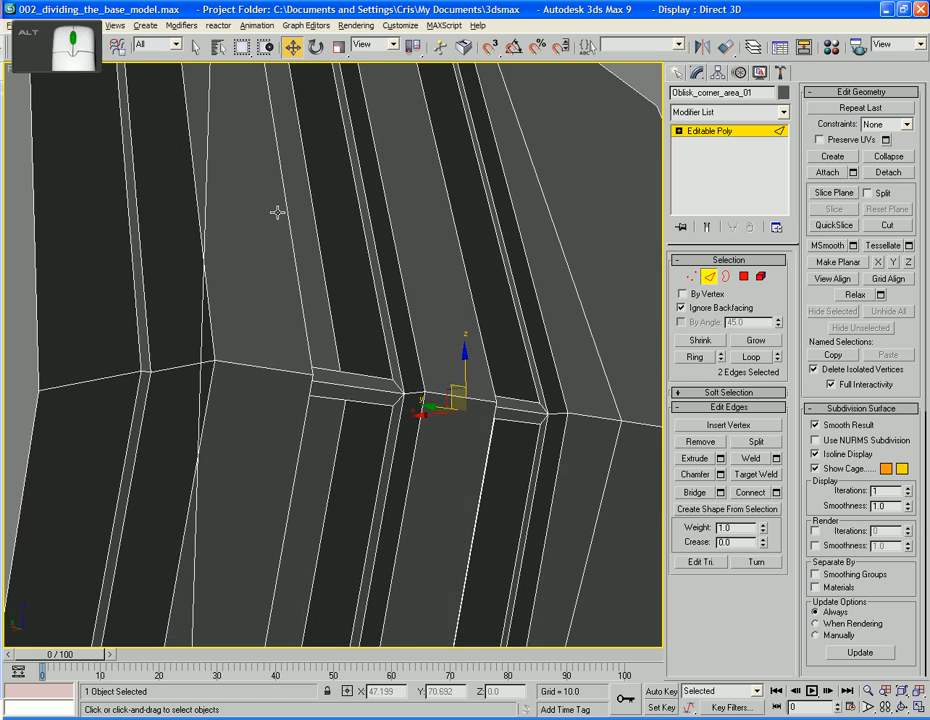
pyautogui.keyDown('alt'); pyautogui.moveTo(444, 389); pyautogui.dragTo(475, 400, button='middle'); pyautogui.keyUp('alt')
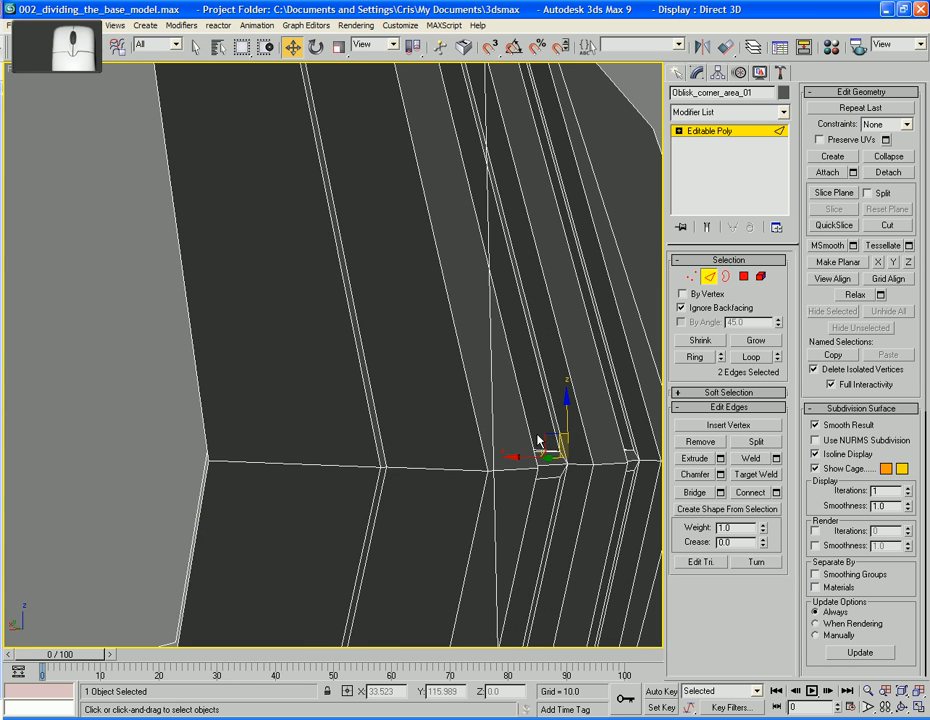
pyautogui.keyDown('alt'); pyautogui.moveTo(556, 444); pyautogui.dragTo(212, 423, button='middle'); pyautogui.keyUp('alt')
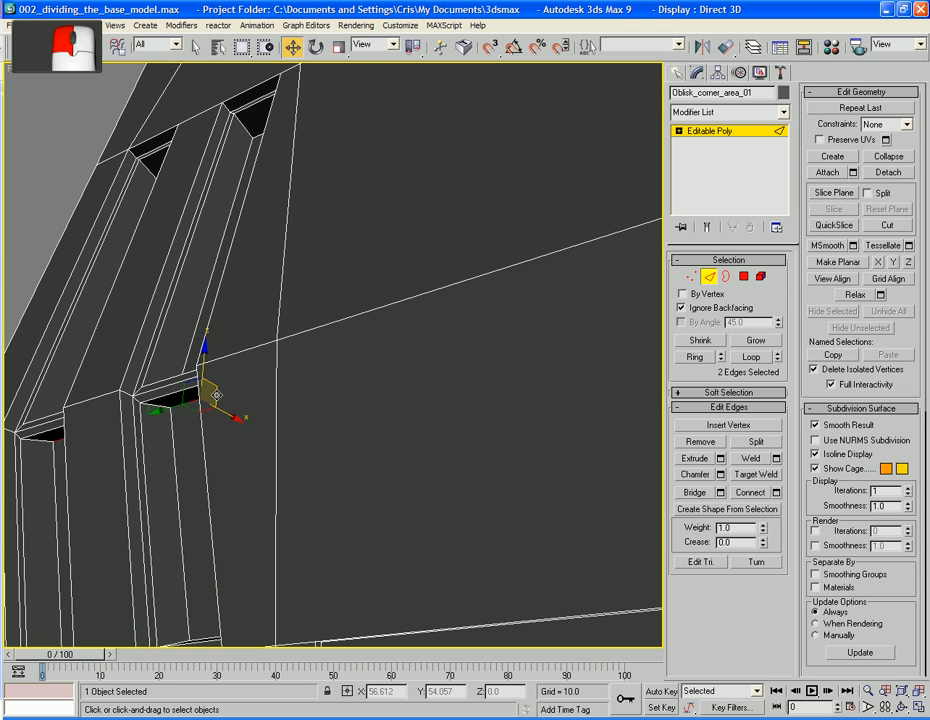
pyautogui.moveTo(216, 395); pyautogui.dragTo(218, 403)
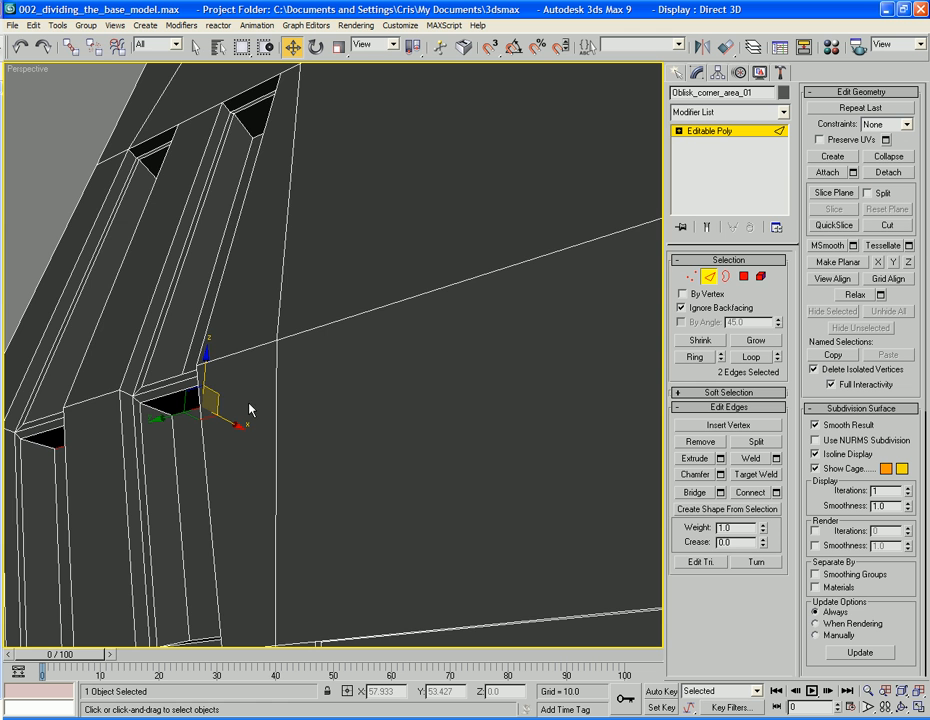
pyautogui.click(246, 384)
# Examine the shaded grooves with the wireframe edge overlay hidden
pyautogui.scroll(-4, 300, 386)
pyautogui.keyDown('alt'); pyautogui.moveTo(245, 378); pyautogui.dragTo(270, 411, button='middle'); pyautogui.keyUp('alt')
pyautogui.press('F4')
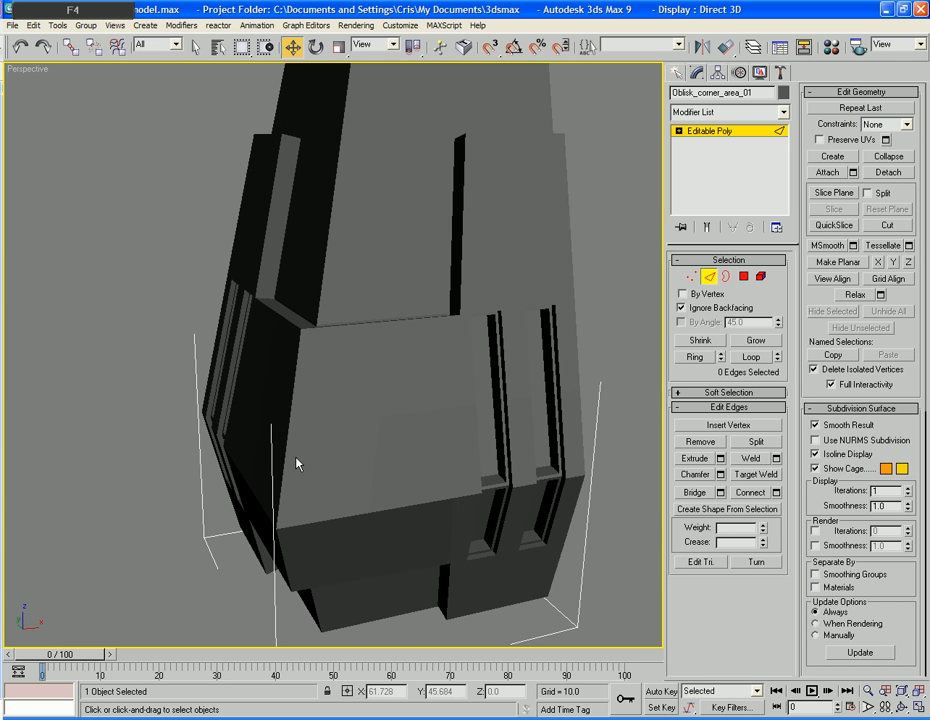
pyautogui.keyDown('alt'); pyautogui.moveTo(297, 463); pyautogui.dragTo(515, 415, button='middle'); pyautogui.keyUp('alt')
pyautogui.scroll(5, 407, 442)
pyautogui.scroll(-3, 455, 515)
pyautogui.keyDown('alt'); pyautogui.moveTo(455, 515); pyautogui.dragTo(493, 280, button='middle'); pyautogui.keyUp('alt')
pyautogui.scroll(5, 434, 463)
# Select the floor polygon of the outermost lower groove and show the wireframe edge overlay again
pyautogui.press('4')
pyautogui.click(500, 272)
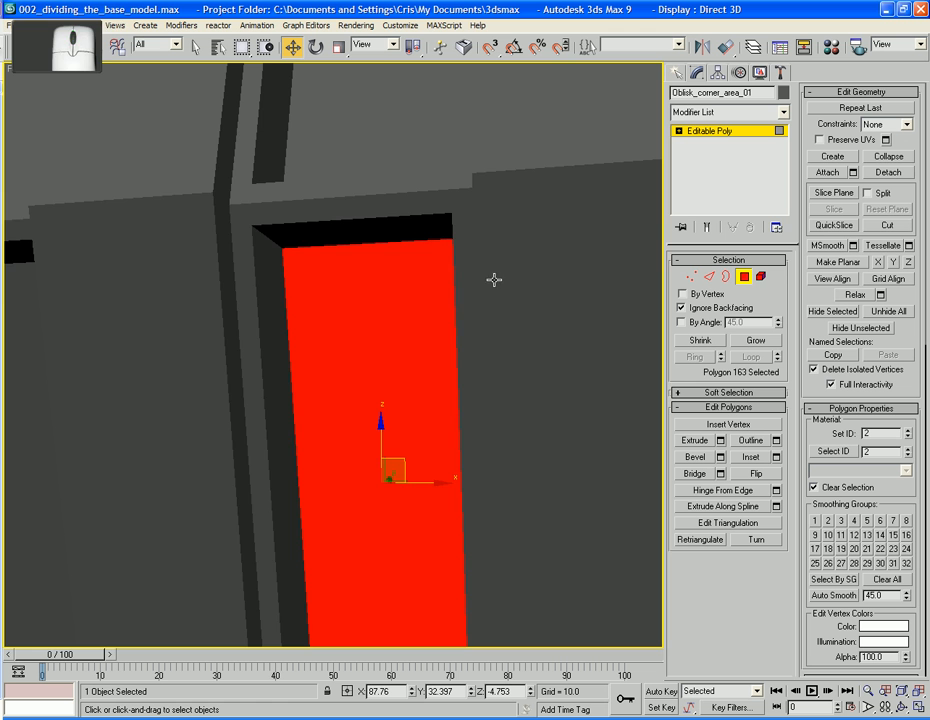
pyautogui.press('F4')
pyautogui.scroll(-5, 382, 386)
pyautogui.keyDown('alt'); pyautogui.moveTo(382, 386); pyautogui.dragTo(350, 346, button='middle'); pyautogui.keyUp('alt')
pyautogui.scroll(5, 386, 390)
pyautogui.keyDown('alt'); pyautogui.moveTo(350, 346); pyautogui.dragTo(471, 339, button='middle'); pyautogui.keyUp('alt')
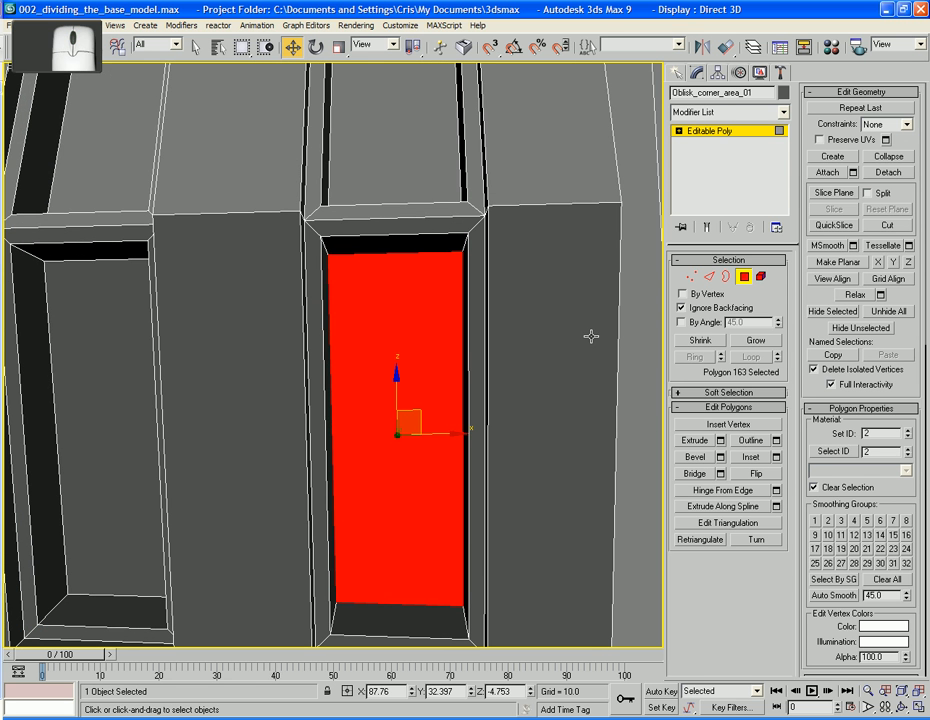
# Connect the vertical edges of the lower band to add a horizontal edge line around it at mid-height
pyautogui.press('2')
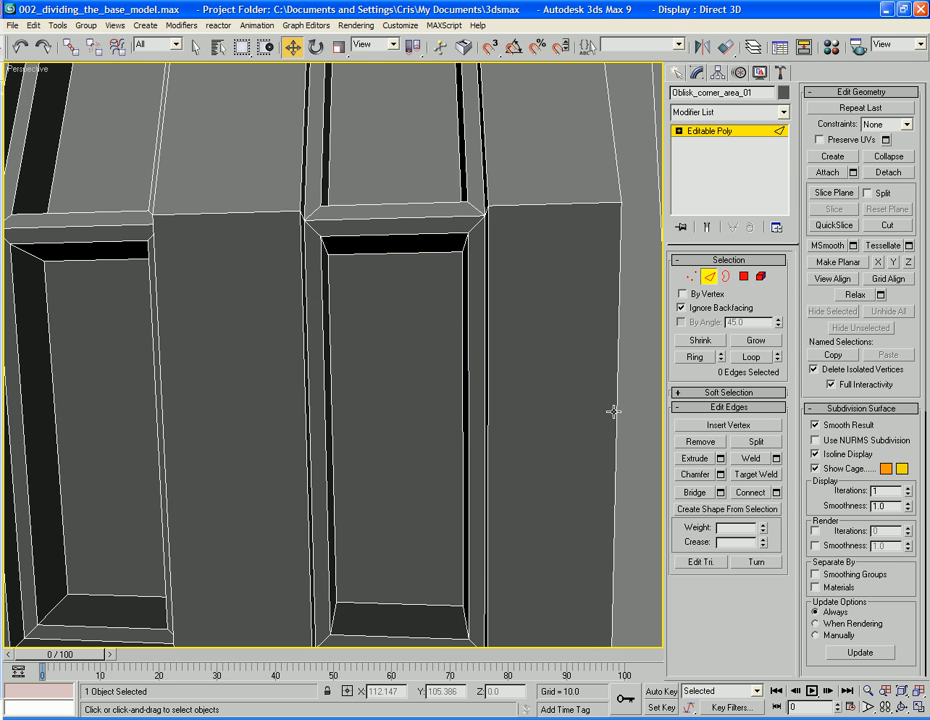
pyautogui.click(612, 421)
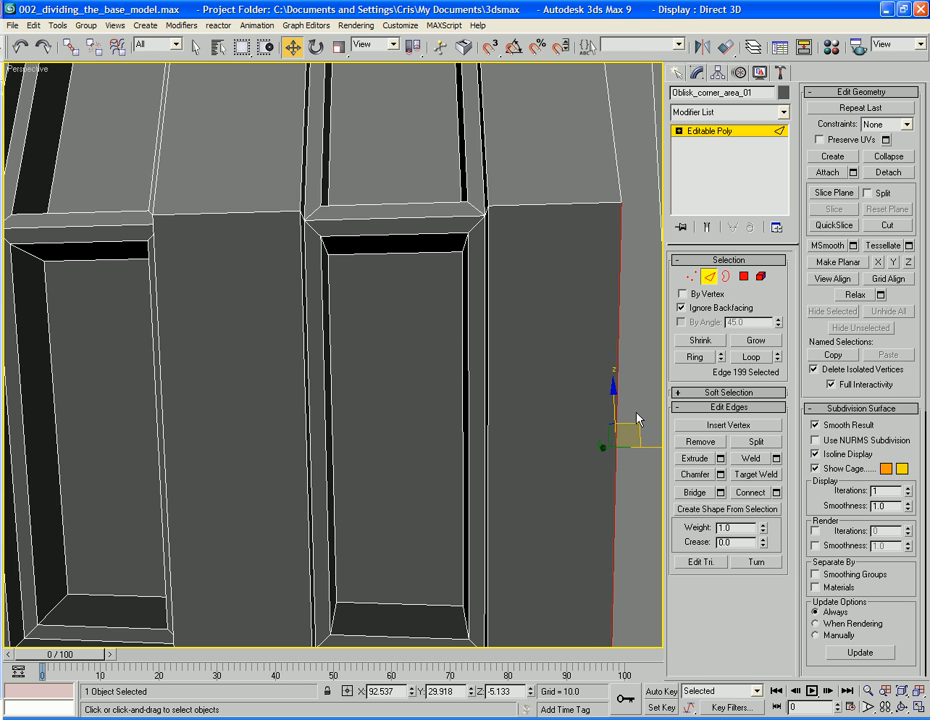
pyautogui.scroll(-5, 460, 417)
pyautogui.keyDown('alt'); pyautogui.moveTo(432, 417); pyautogui.dragTo(493, 397, button='middle'); pyautogui.keyUp('alt')
pyautogui.moveTo(435, 369); pyautogui.dragTo(160, 382)
pyautogui.click(748, 497)
pyautogui.click(502, 459)
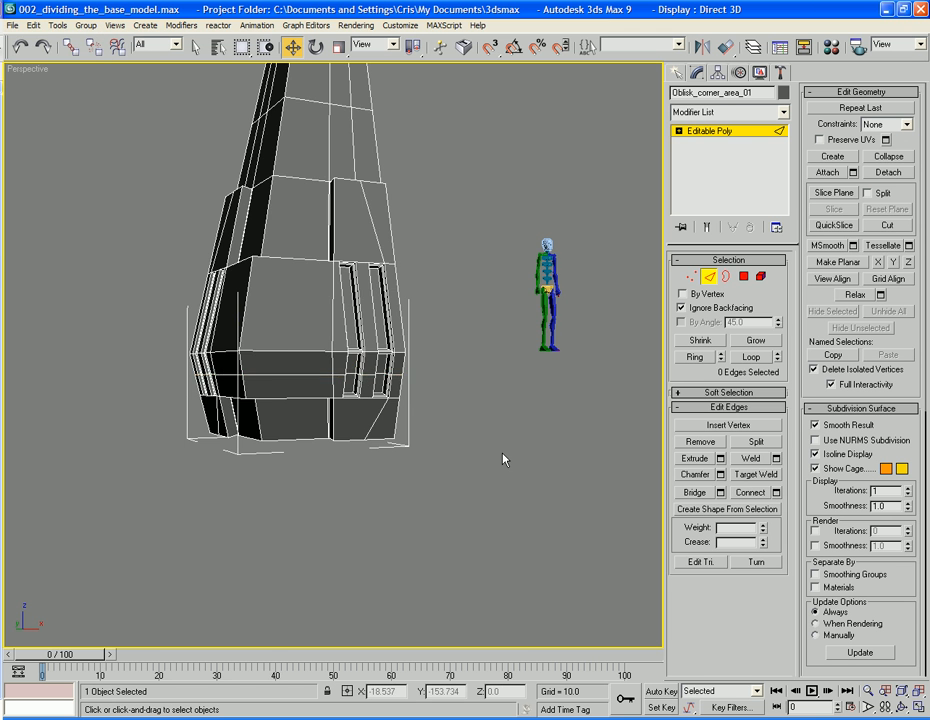
# Chamfer the horizontal middle edge on the floor of the outermost lower groove into two separated edges
pyautogui.keyDown('alt'); pyautogui.moveTo(502, 459); pyautogui.dragTo(489, 350, button='middle'); pyautogui.keyUp('alt')
pyautogui.scroll(5, 486, 434)
pyautogui.scroll(3, 490, 424)
pyautogui.keyDown('alt'); pyautogui.moveTo(489, 350); pyautogui.dragTo(488, 378, button='middle'); pyautogui.keyUp('alt')
pyautogui.moveTo(325, 348); pyautogui.dragTo(385, 381, button='middle')
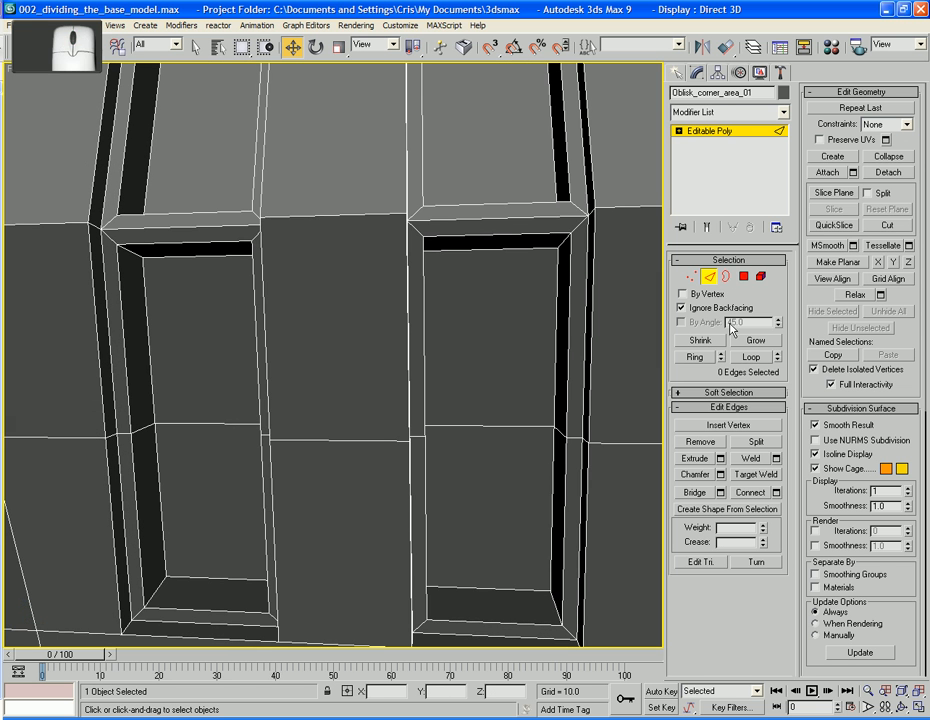
pyautogui.click(523, 425)
pyautogui.keyDown('alt'); pyautogui.moveTo(523, 425); pyautogui.dragTo(586, 427, button='middle'); pyautogui.keyUp('alt')
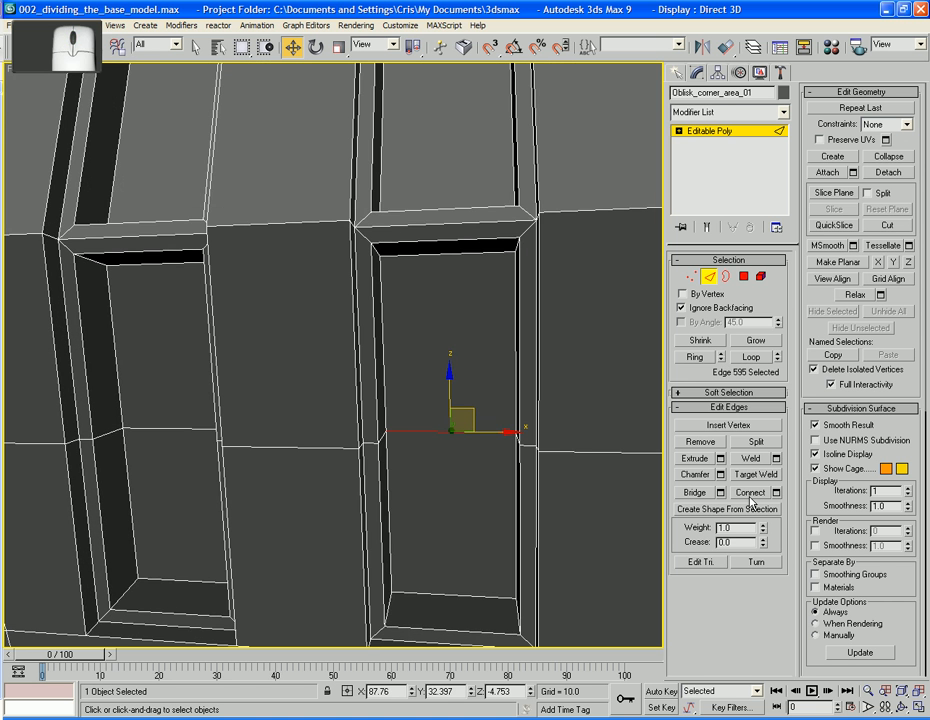
pyautogui.click(695, 474)
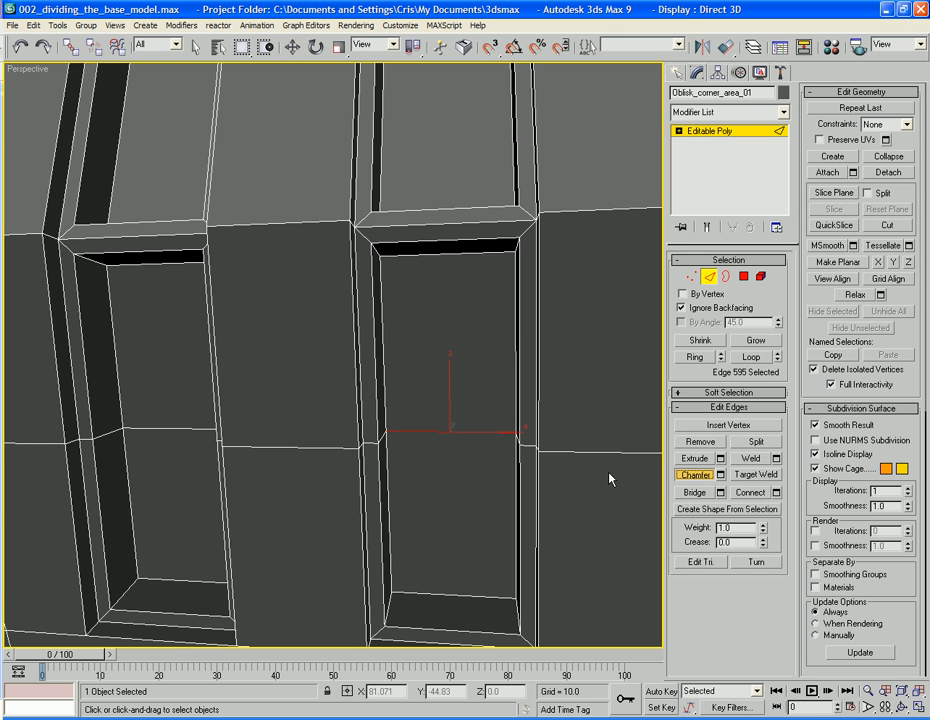
pyautogui.moveTo(469, 431); pyautogui.dragTo(467, 430)
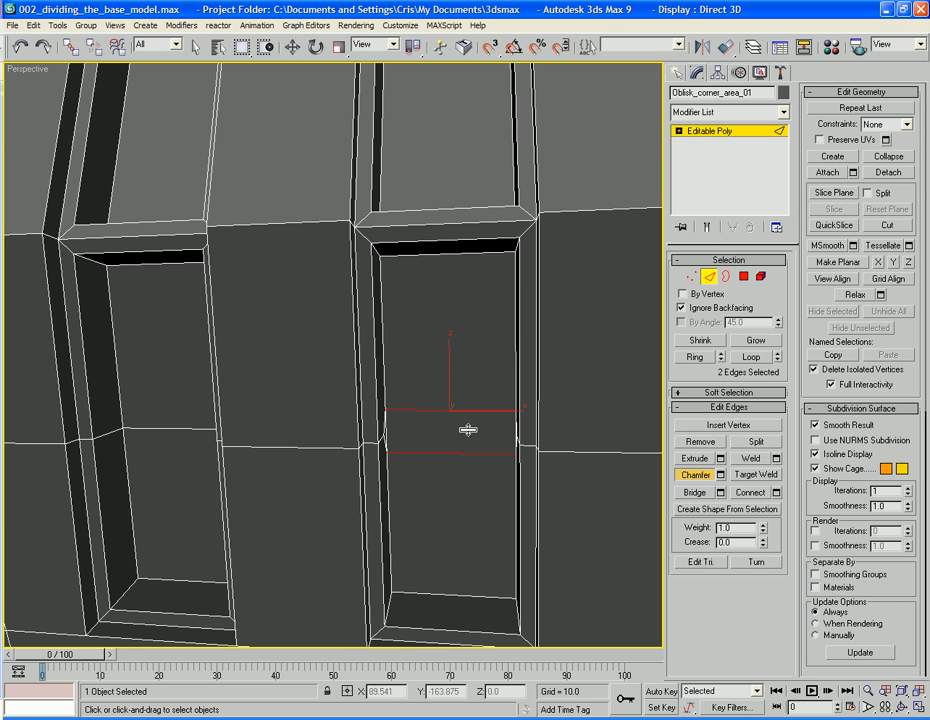
# Target-weld the side-wall vertices beside the chamfered floor edges to the adjacent vertices on the groove's inner border
pyautogui.keyDown('alt'); pyautogui.moveTo(469, 431); pyautogui.dragTo(473, 452, button='middle'); pyautogui.keyUp('alt')
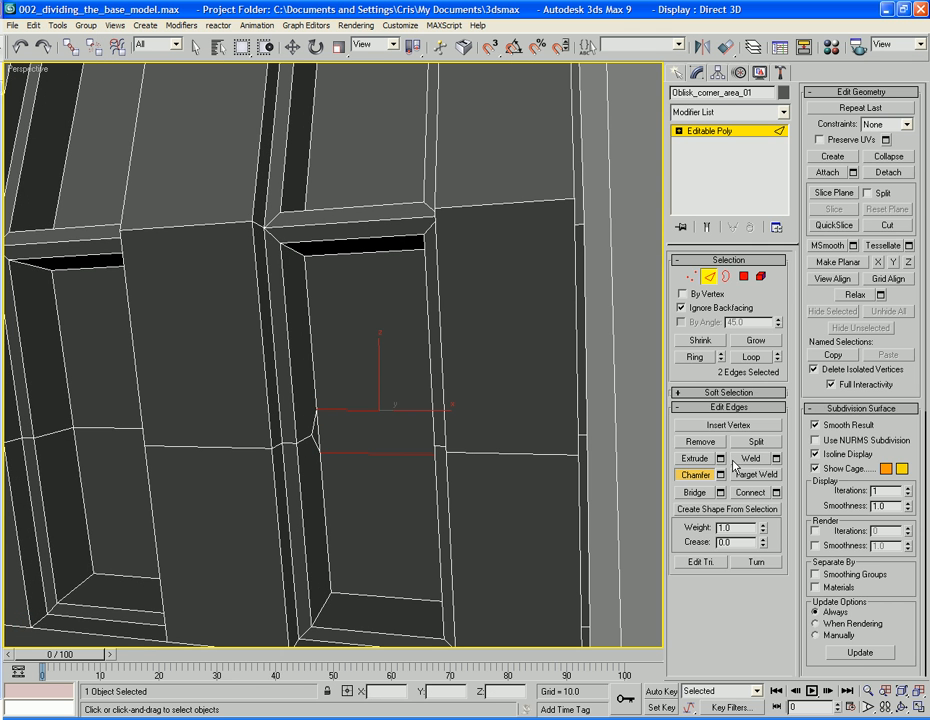
pyautogui.click(691, 277)
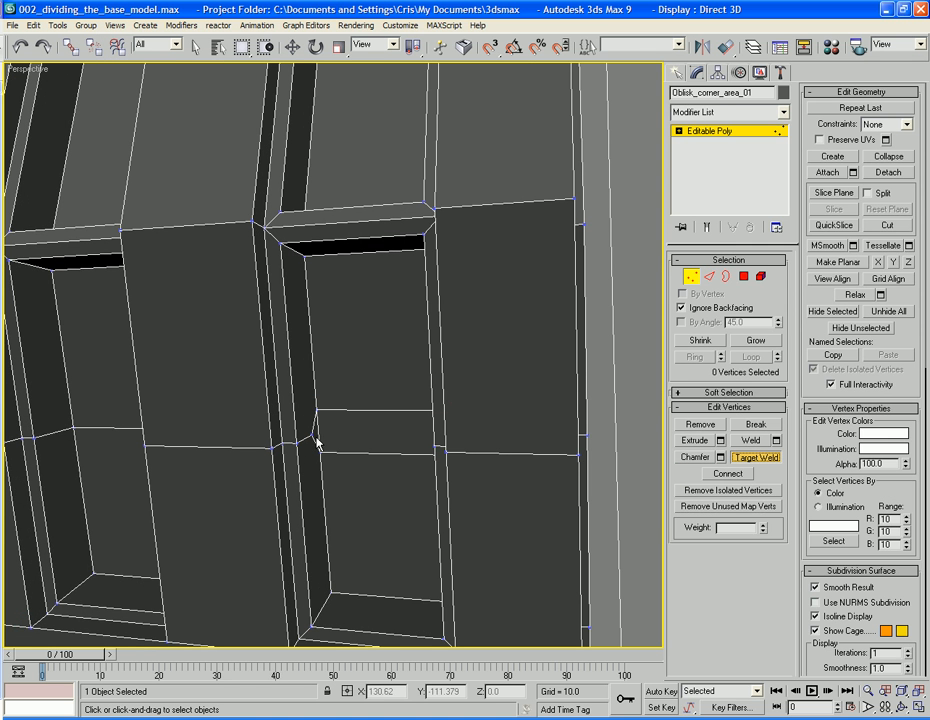
pyautogui.moveTo(332, 458)
pyautogui.keyDown('alt'); pyautogui.mouseDown(button='middle')
pyautogui.moveTo(548, 466)
pyautogui.moveTo(338, 465)
pyautogui.mouseUp(button='middle'); pyautogui.keyUp('alt')
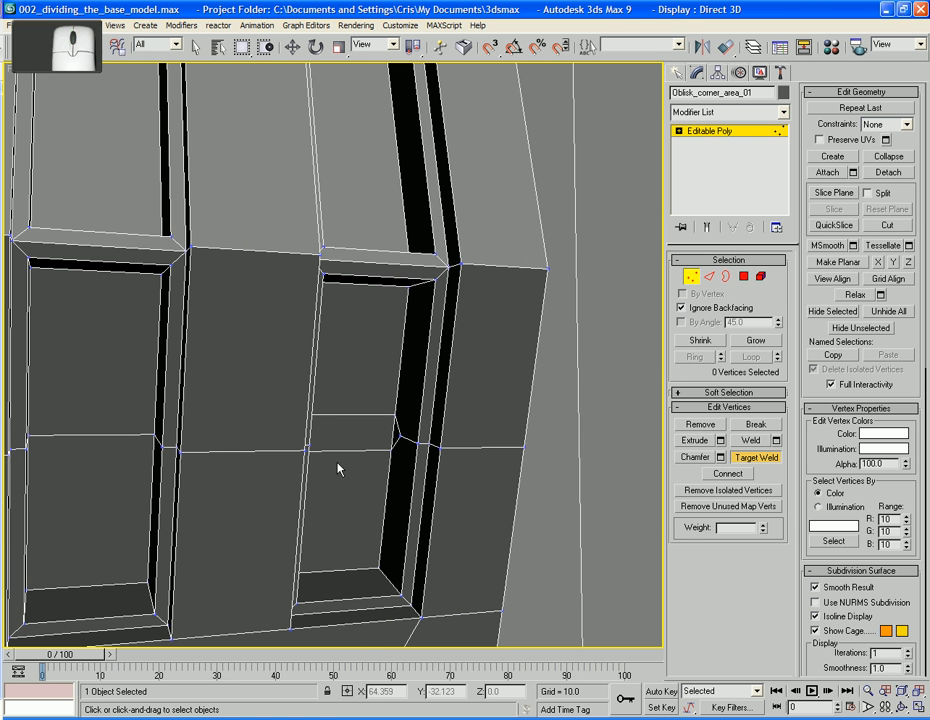
pyautogui.click(417, 442)
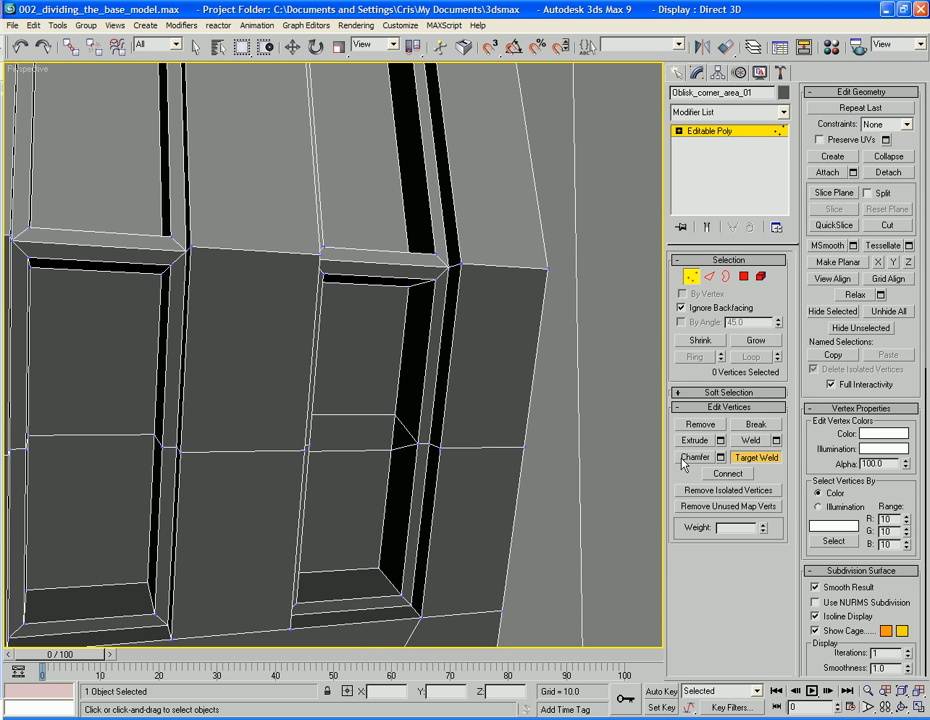
pyautogui.click(756, 458)
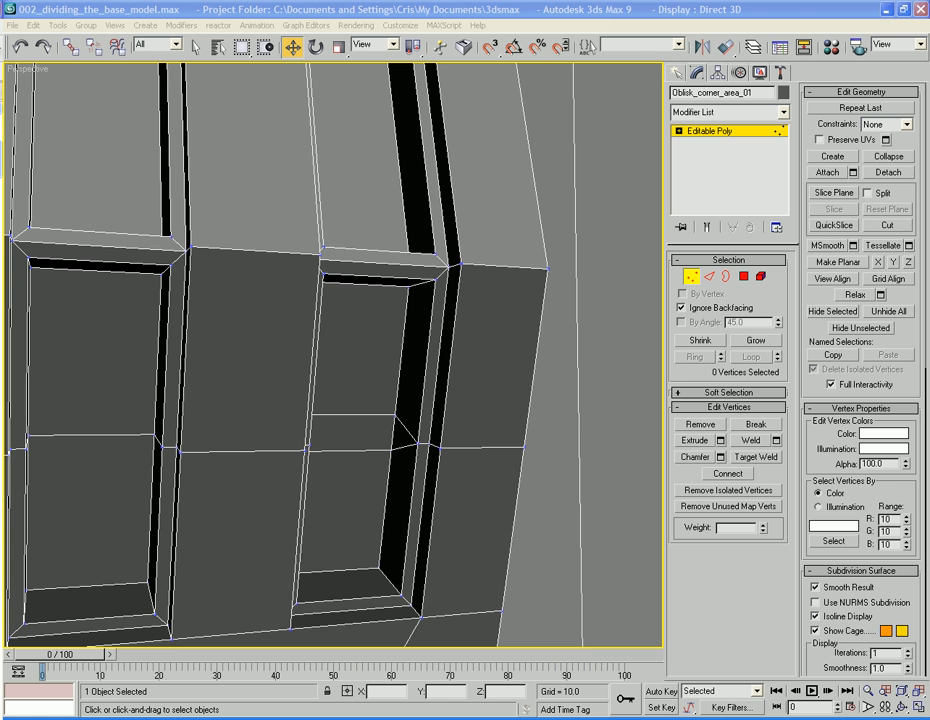
# Inset the floor polygon above the chamfered edges in the outermost lower groove to leave a narrow border
pyautogui.keyDown('alt'); pyautogui.moveTo(561, 469); pyautogui.dragTo(424, 298, button='middle'); pyautogui.keyUp('alt')
pyautogui.scroll(3, 409, 358)
pyautogui.scroll(3, 409, 358)
pyautogui.scroll(-3, 421, 321)
pyautogui.scroll(2, 420, 321)
pyautogui.scroll(3, 384, 336)
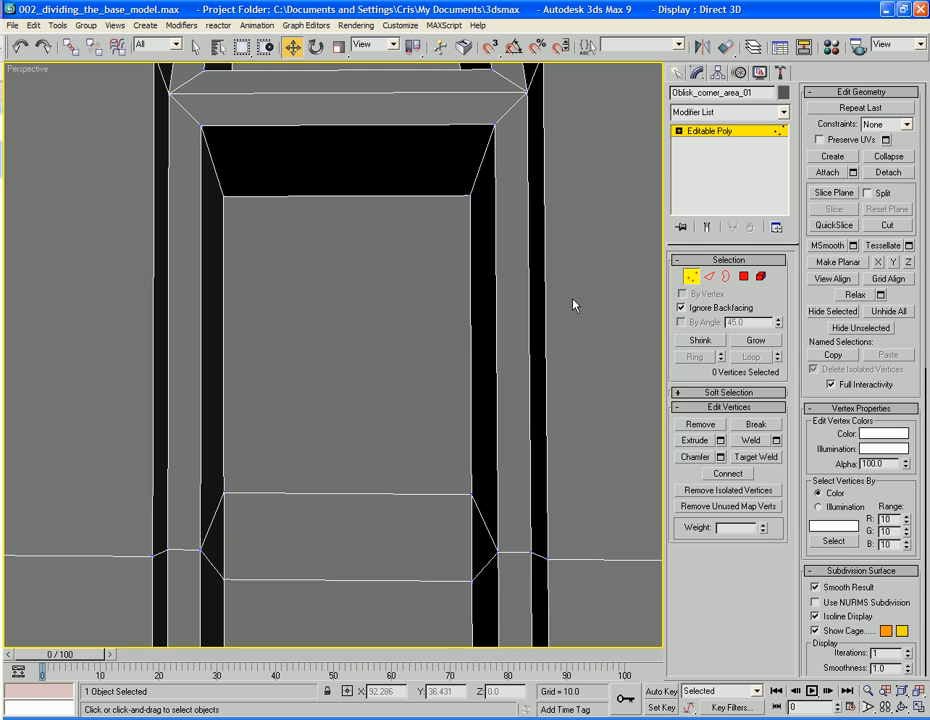
pyautogui.click(745, 280)
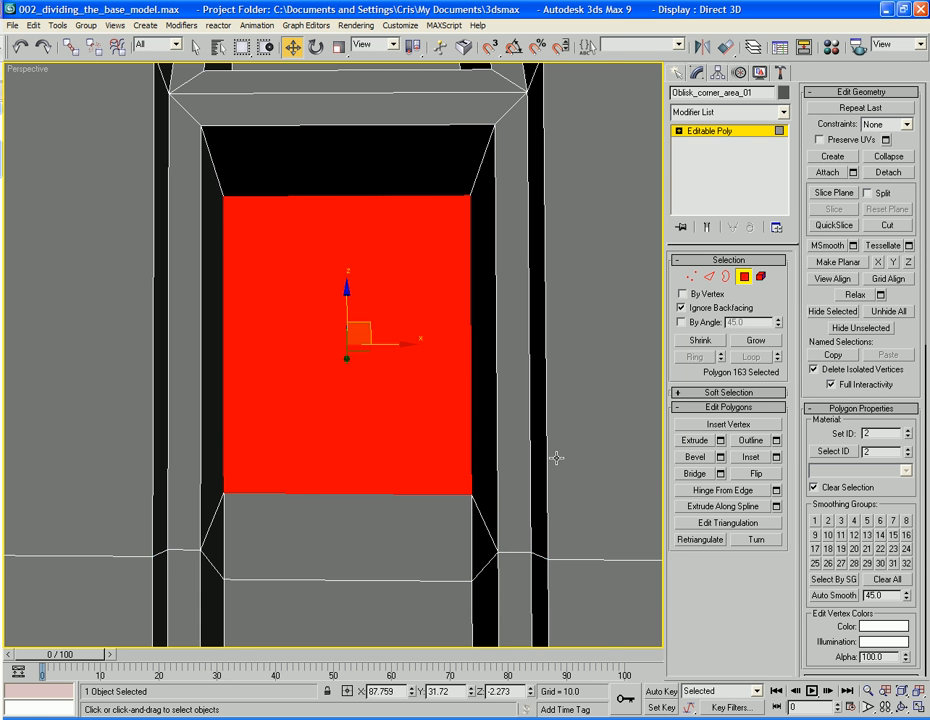
pyautogui.keyDown('alt'); pyautogui.moveTo(476, 452); pyautogui.dragTo(475, 457, button='middle'); pyautogui.keyUp('alt')
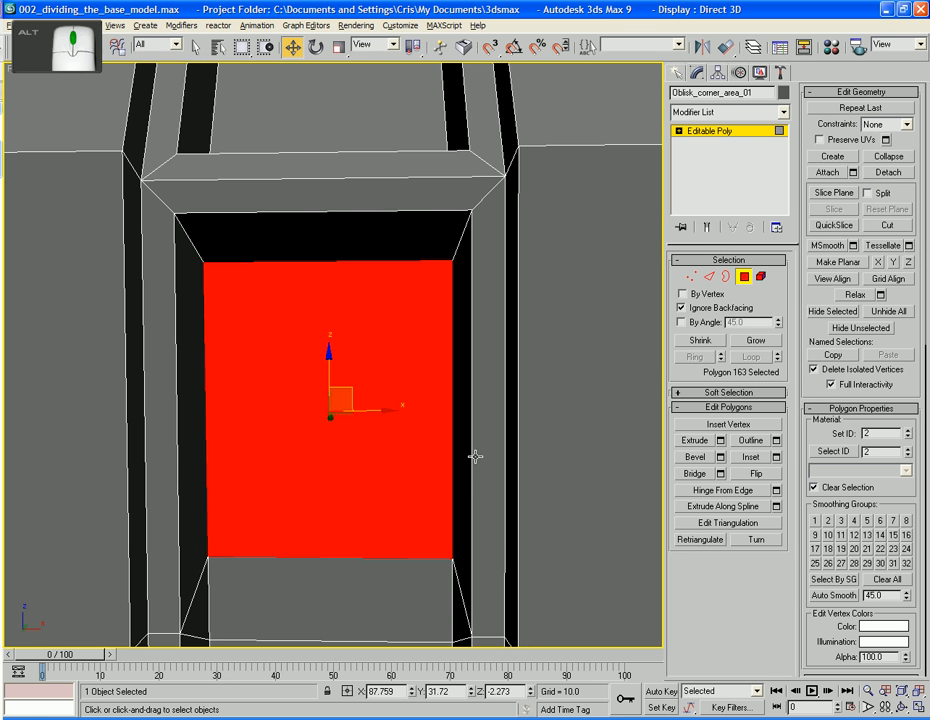
pyautogui.click(758, 458)
pyautogui.moveTo(382, 476); pyautogui.dragTo(382, 474)
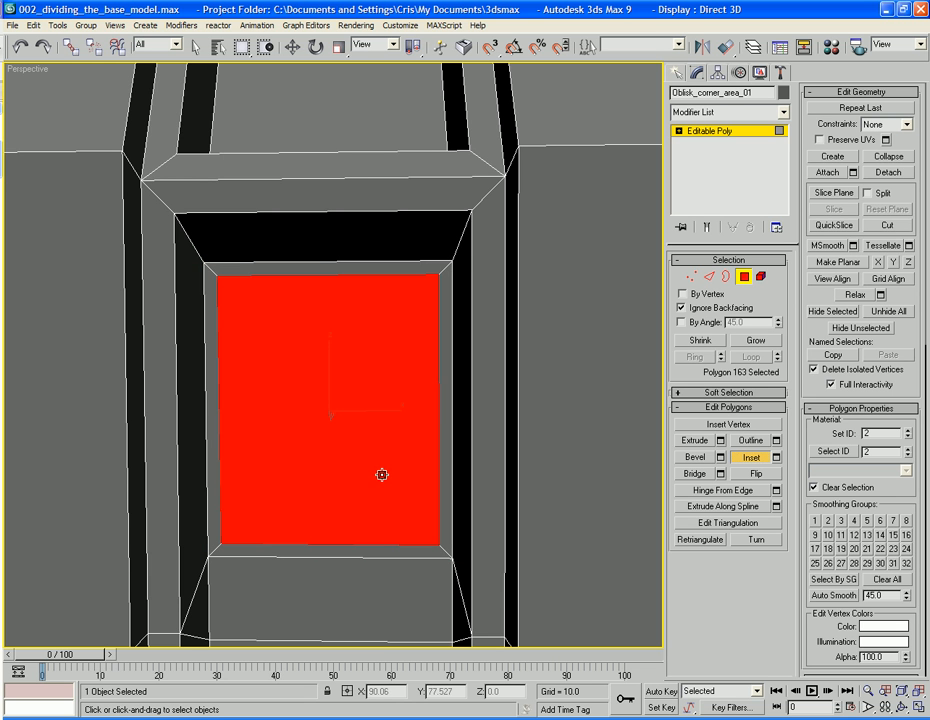
# Shift the inset floor polygon diagonally within its own plane using the Local coordinate system, and extrude it slightly outward
pyautogui.click(292, 47)
pyautogui.click(370, 45)
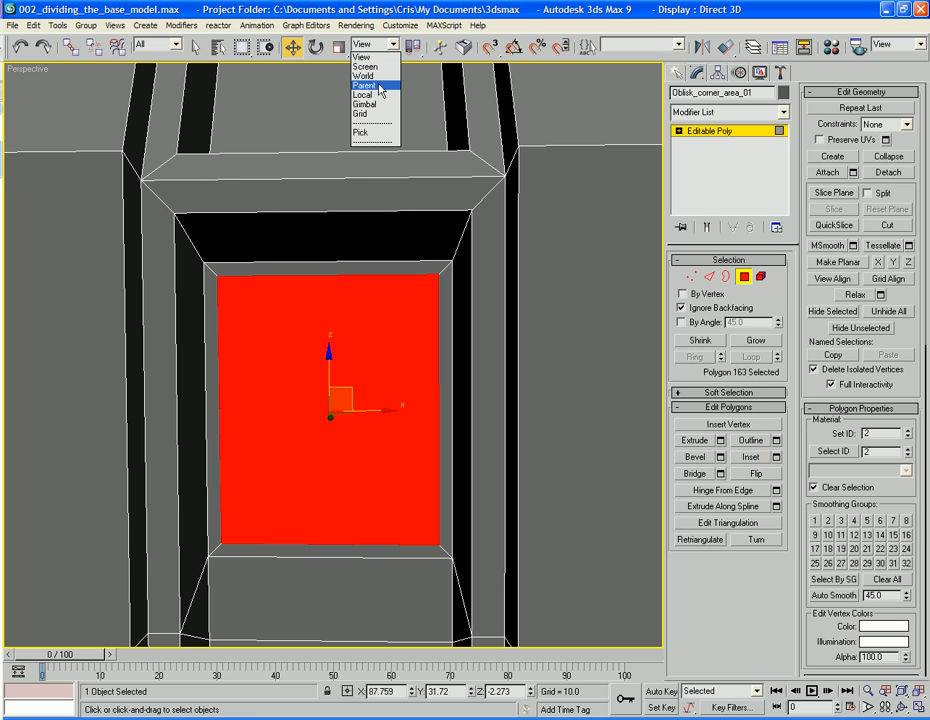
pyautogui.click(368, 95)
pyautogui.moveTo(344, 436); pyautogui.dragTo(355, 424)
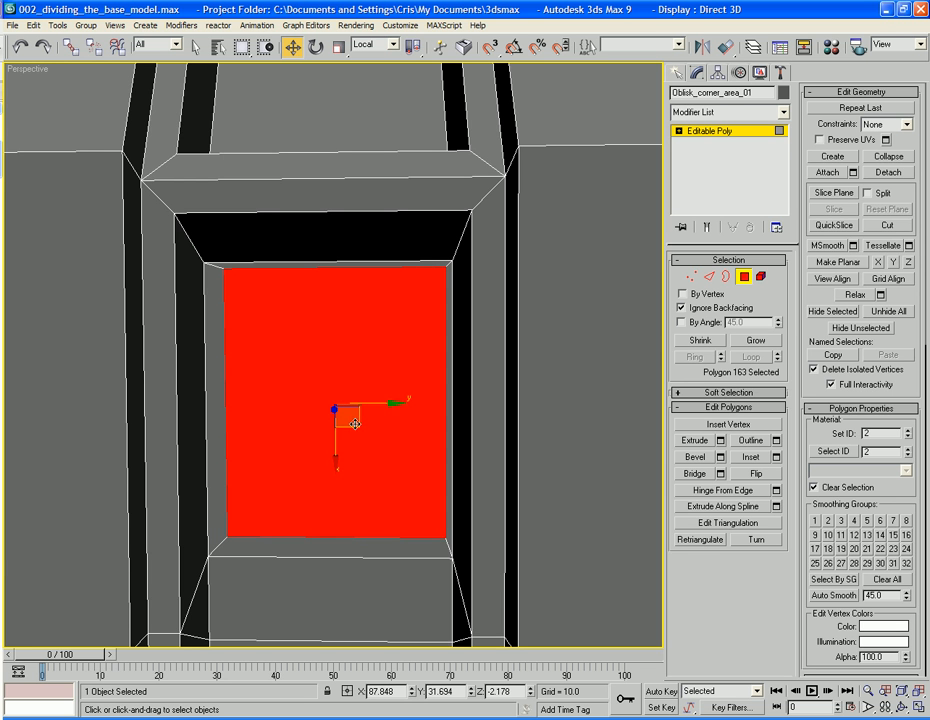
pyautogui.click(707, 442)
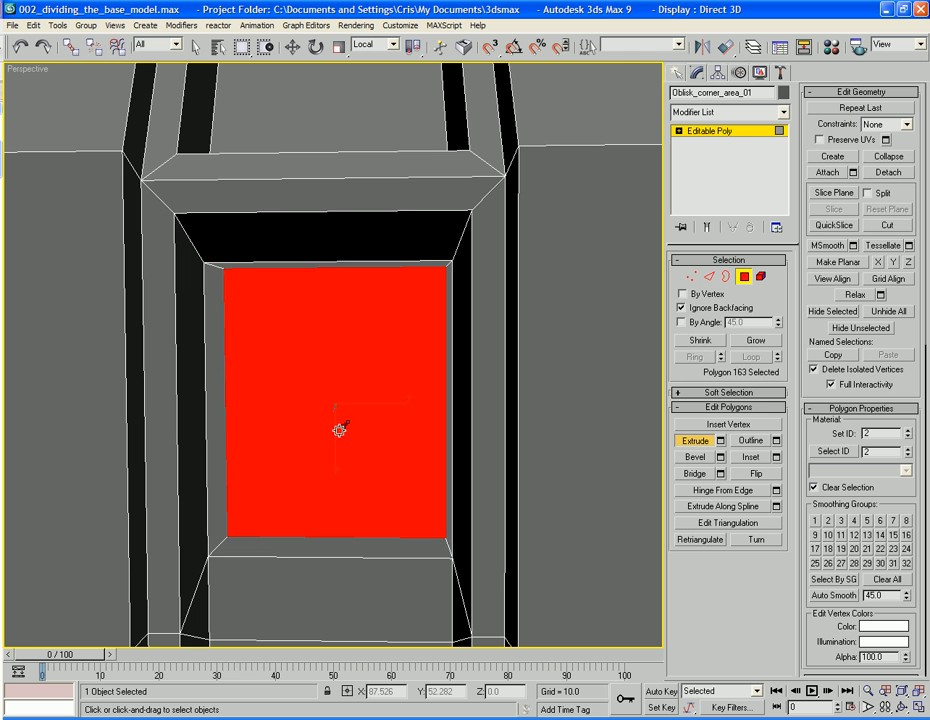
pyautogui.moveTo(340, 429); pyautogui.dragTo(338, 428)
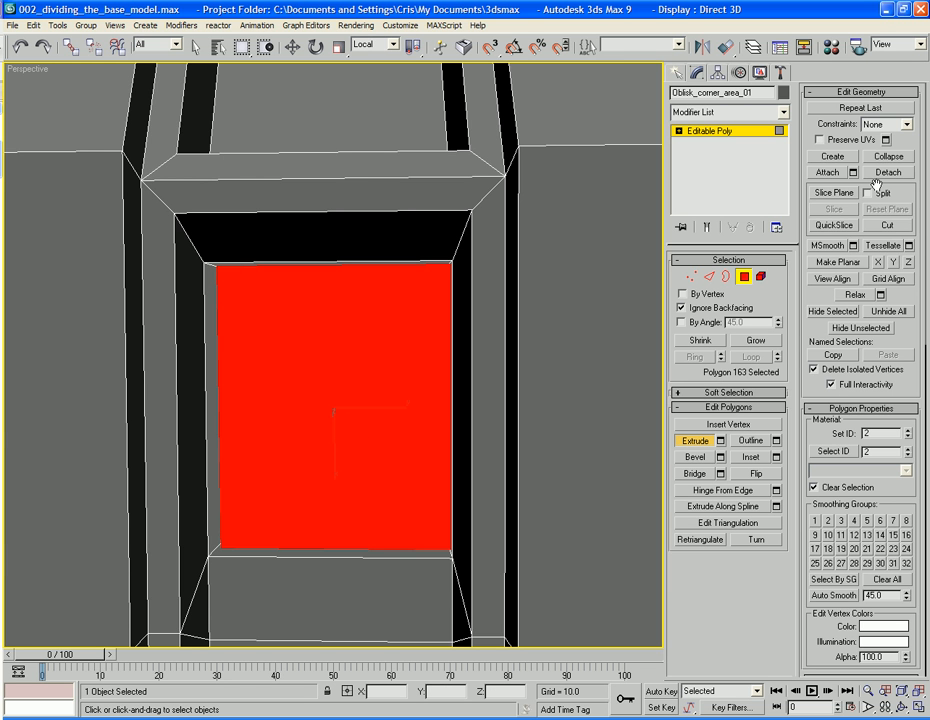
# Tessellate the raised panel into four polygons and inset its two right-hand polygons as a group by 0.182
pyautogui.click(885, 246)
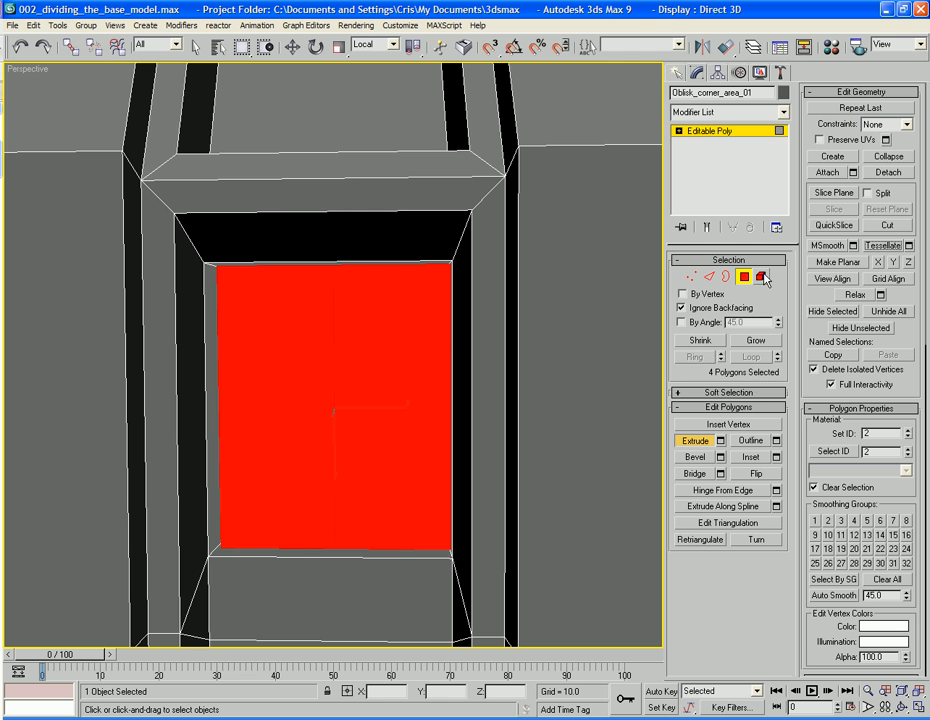
pyautogui.click(420, 390)
pyautogui.keyDown('ctrl'); pyautogui.click(361, 463); pyautogui.keyUp('ctrl')
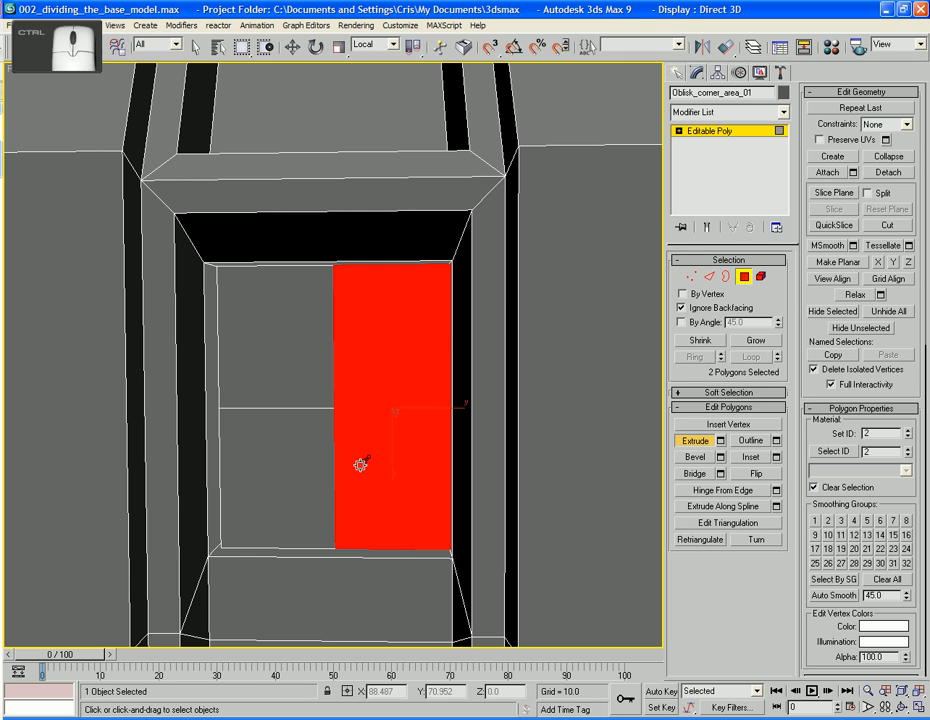
pyautogui.click(776, 457)
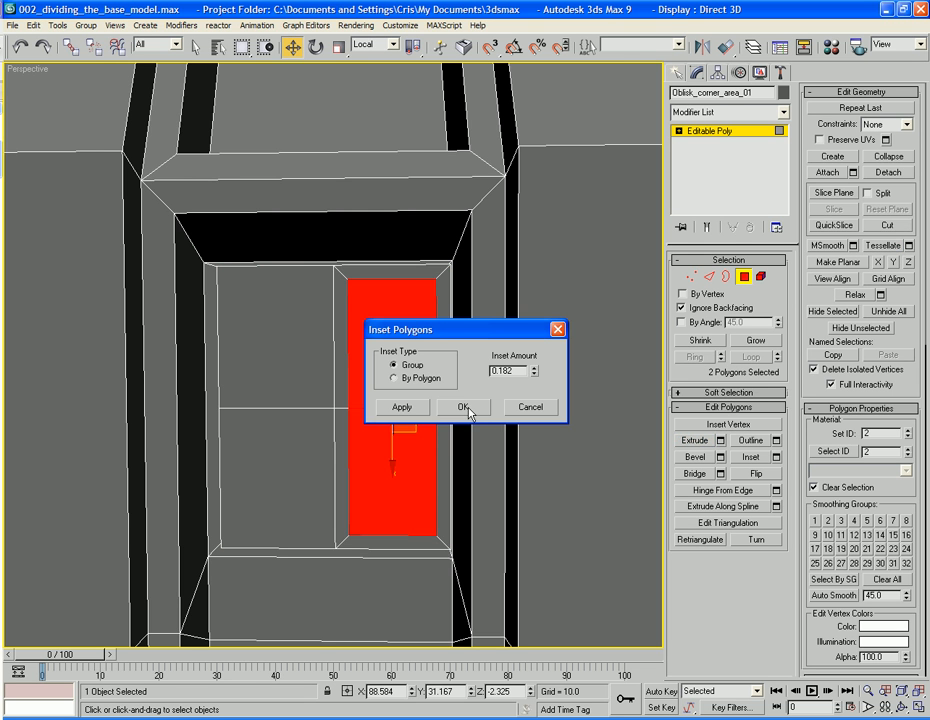
pyautogui.click(464, 407)
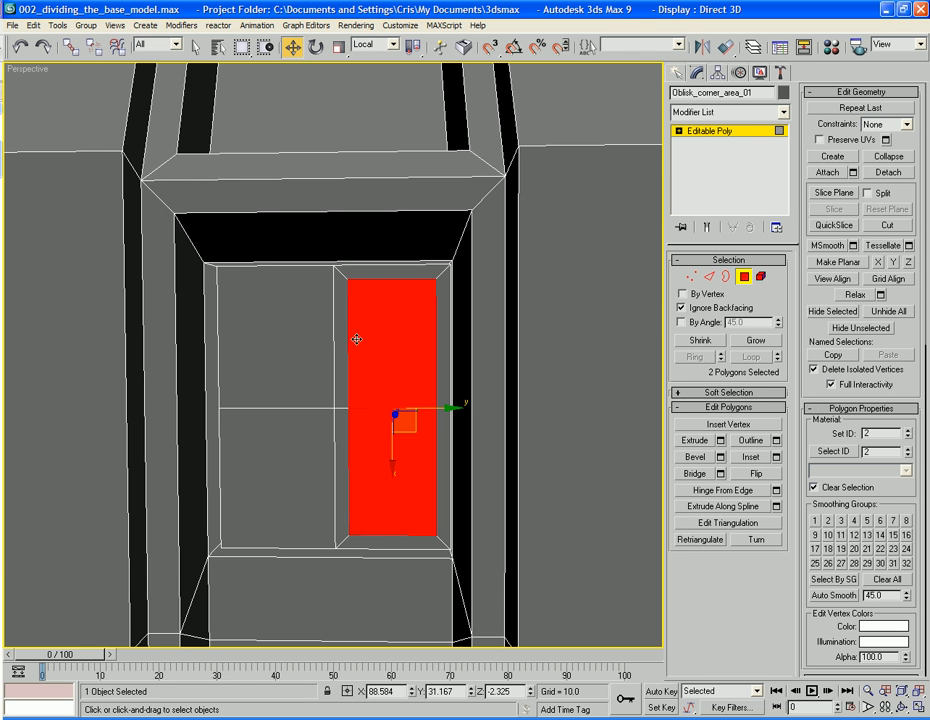
# Shift the inset pair of polygons diagonally toward the panel's upper right corner in local space and extrude it inward
pyautogui.moveTo(409, 427); pyautogui.dragTo(418, 418)
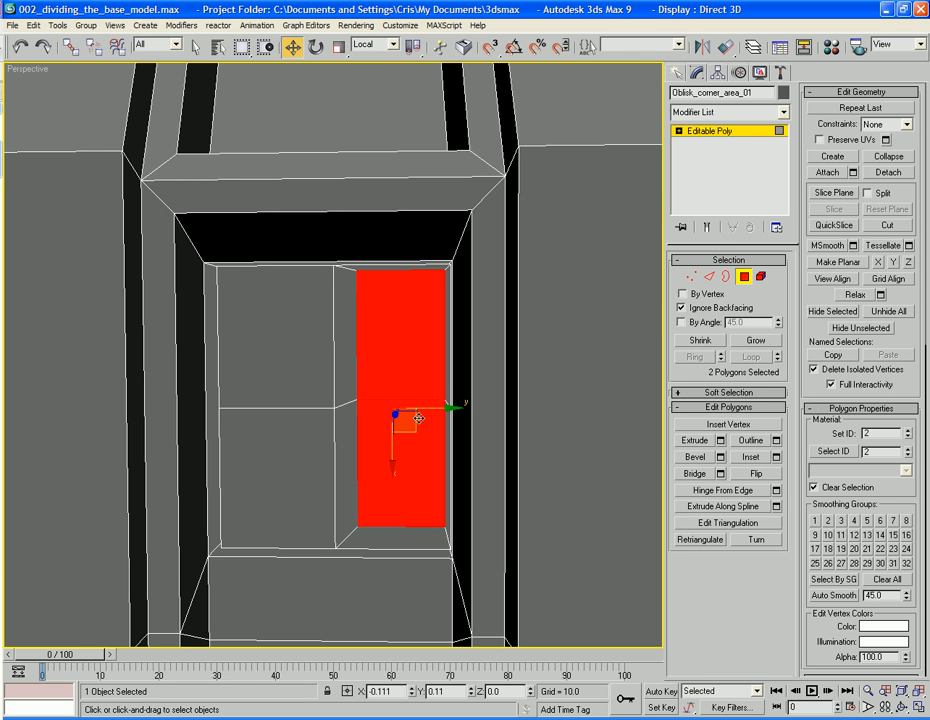
pyautogui.click(700, 441)
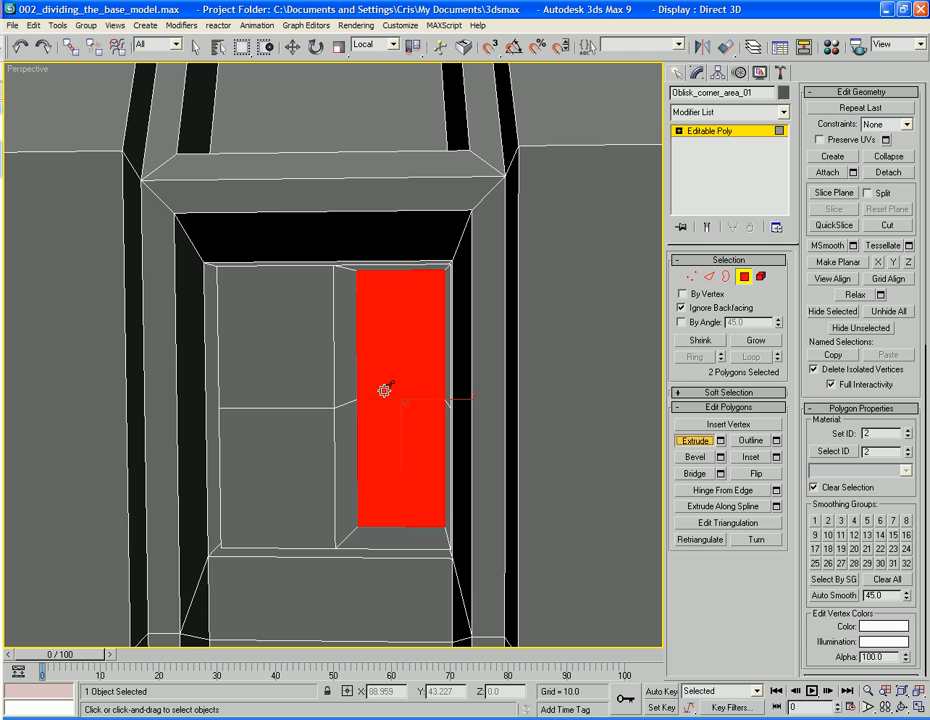
# Inset the panel's upper-left polygon by 0.182, shift it upward in its own plane, and extrude it slightly outward
pyautogui.click(311, 345)
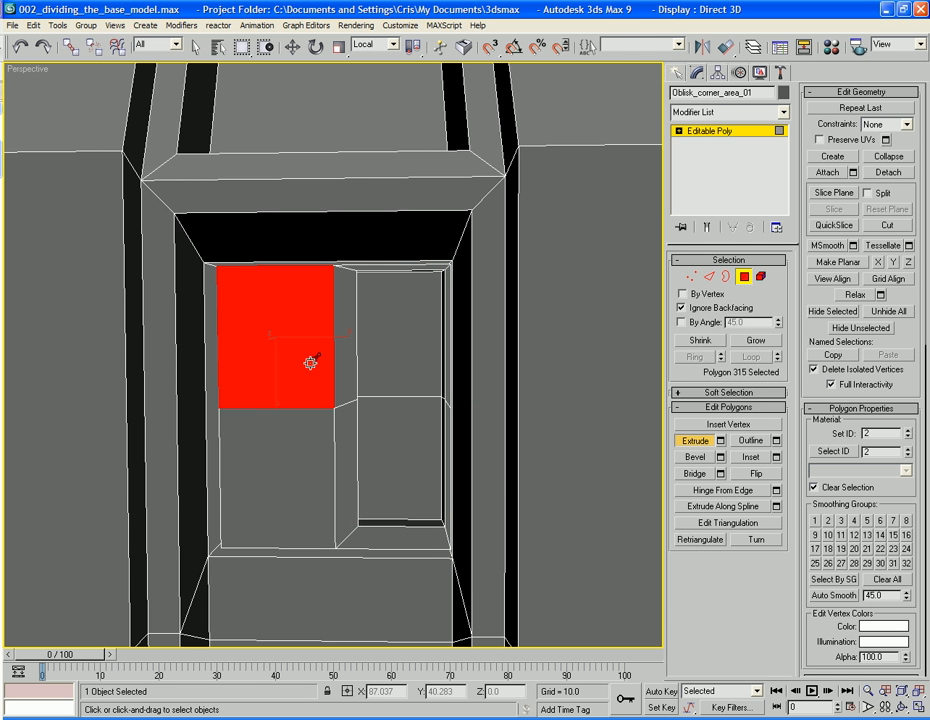
pyautogui.click(775, 457)
pyautogui.click(463, 407)
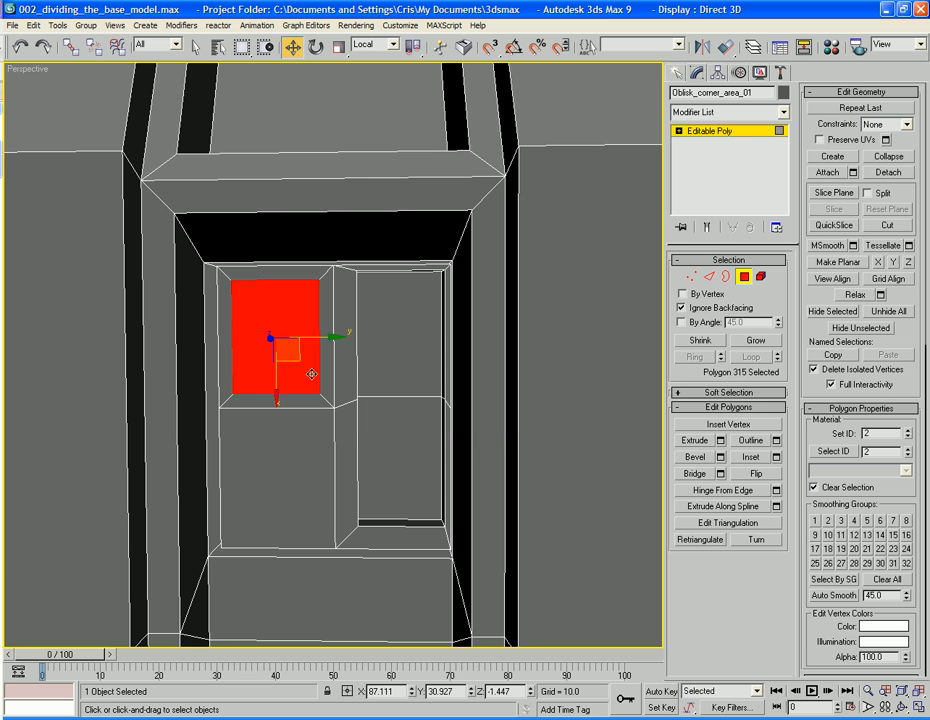
pyautogui.moveTo(297, 357); pyautogui.dragTo(291, 336)
pyautogui.click(713, 441)
# Inset the panel's lower-left polygon with a border narrower than 0.182
pyautogui.moveTo(323, 579); pyautogui.dragTo(296, 482, button='middle')
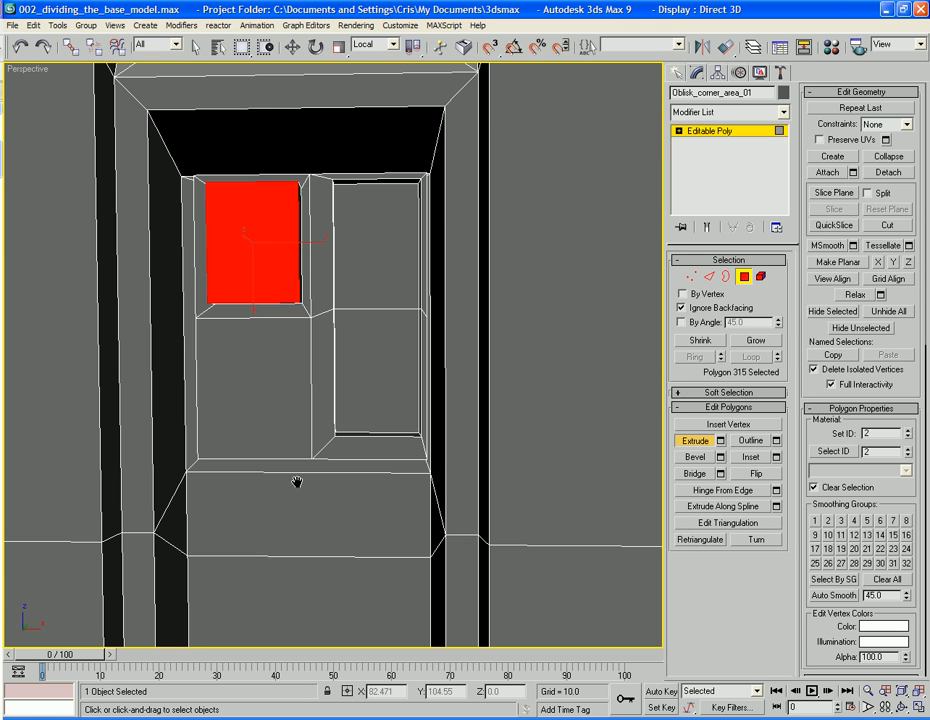
pyautogui.click(272, 404)
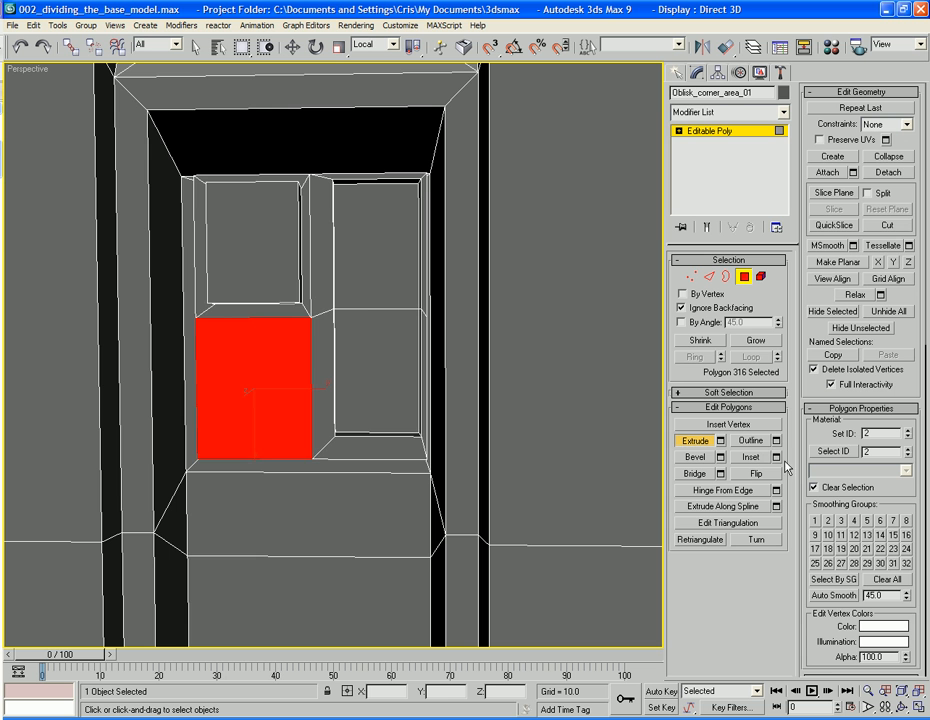
pyautogui.click(776, 457)
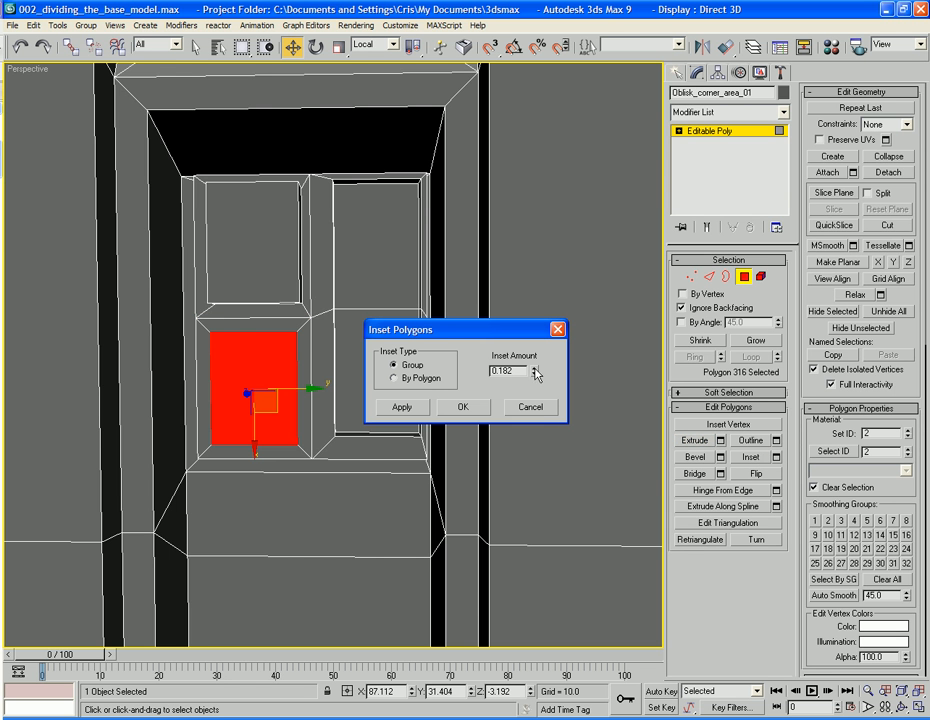
pyautogui.moveTo(537, 374); pyautogui.dragTo(535, 373)
pyautogui.click(474, 406)
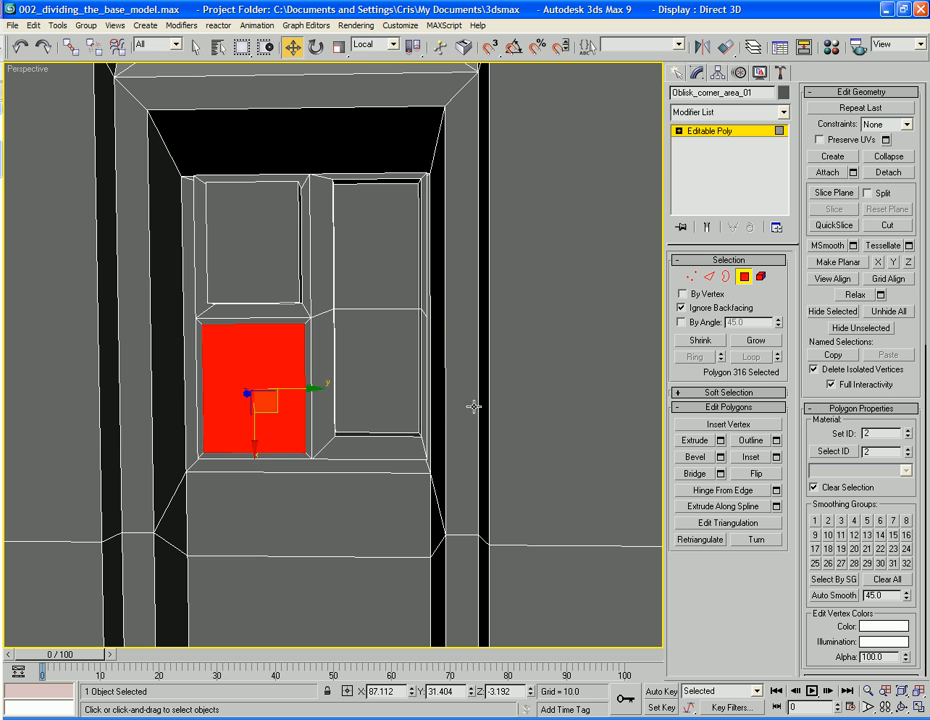
# Scale the inset lower-left polygon down along its local X axis to make it nearly square
pyautogui.press('r')
pyautogui.click(378, 44)
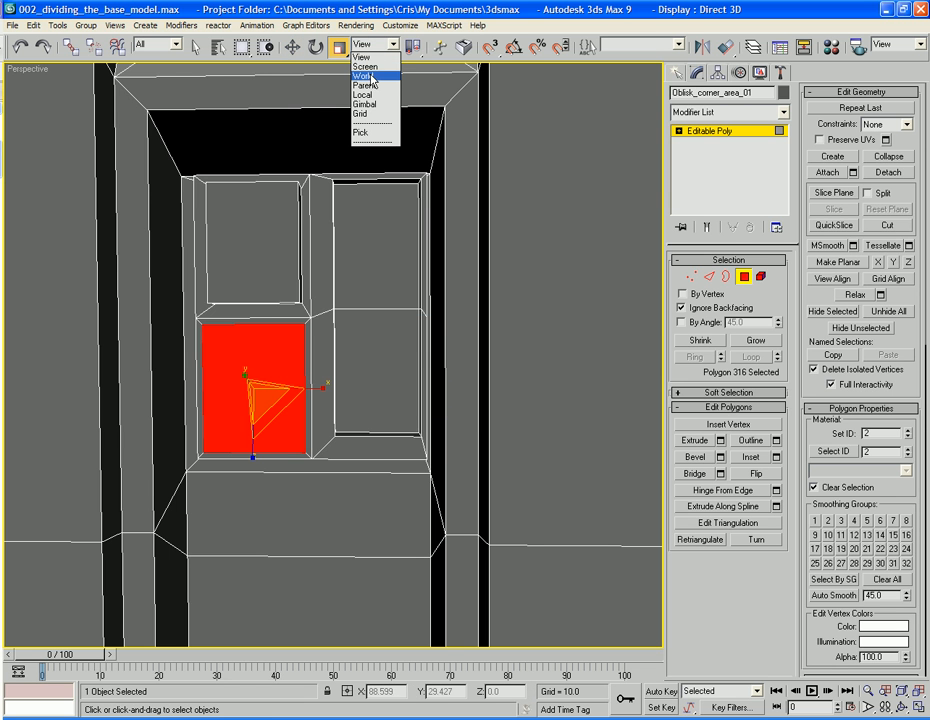
pyautogui.click(362, 94)
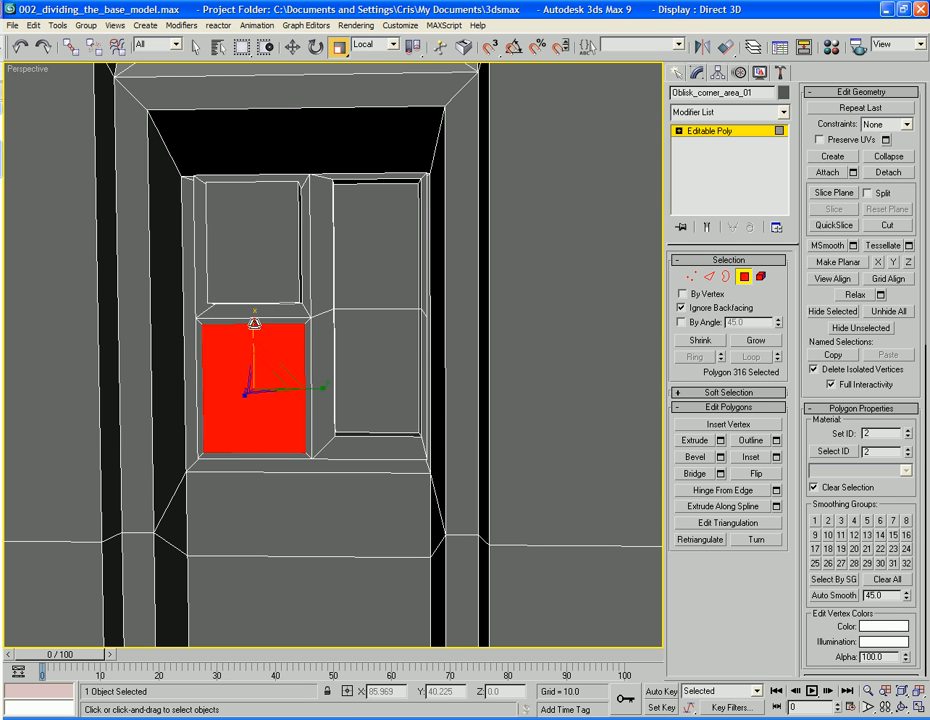
pyautogui.moveTo(254, 323); pyautogui.dragTo(262, 331)
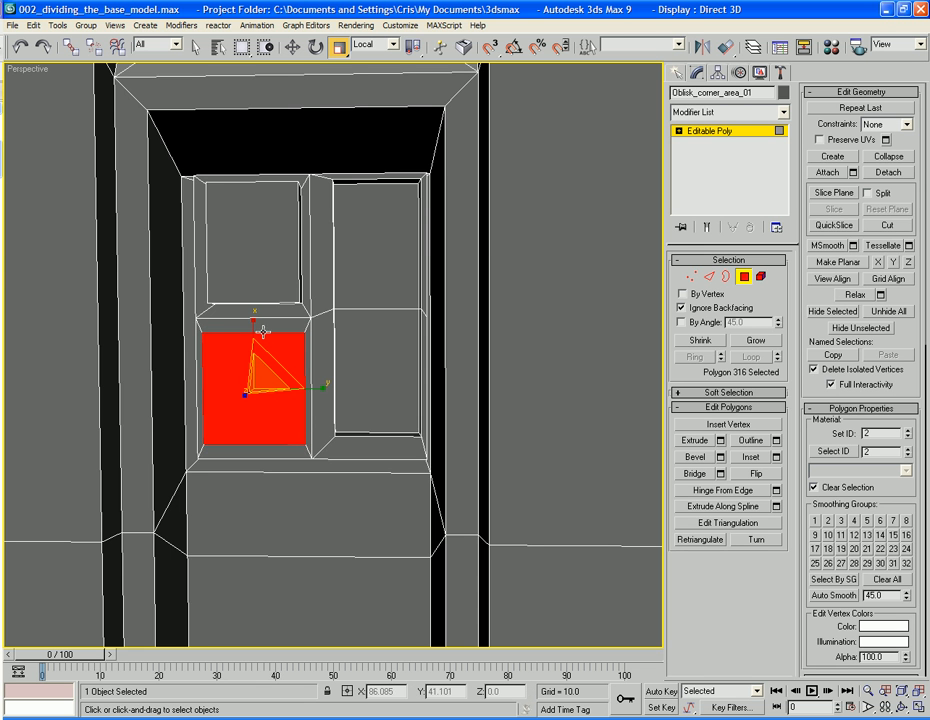
# Apply MSmooth to the lower-left inset polygon, grow the selection to the full octagon, and scale it slightly shorter along local X
pyautogui.click(834, 246)
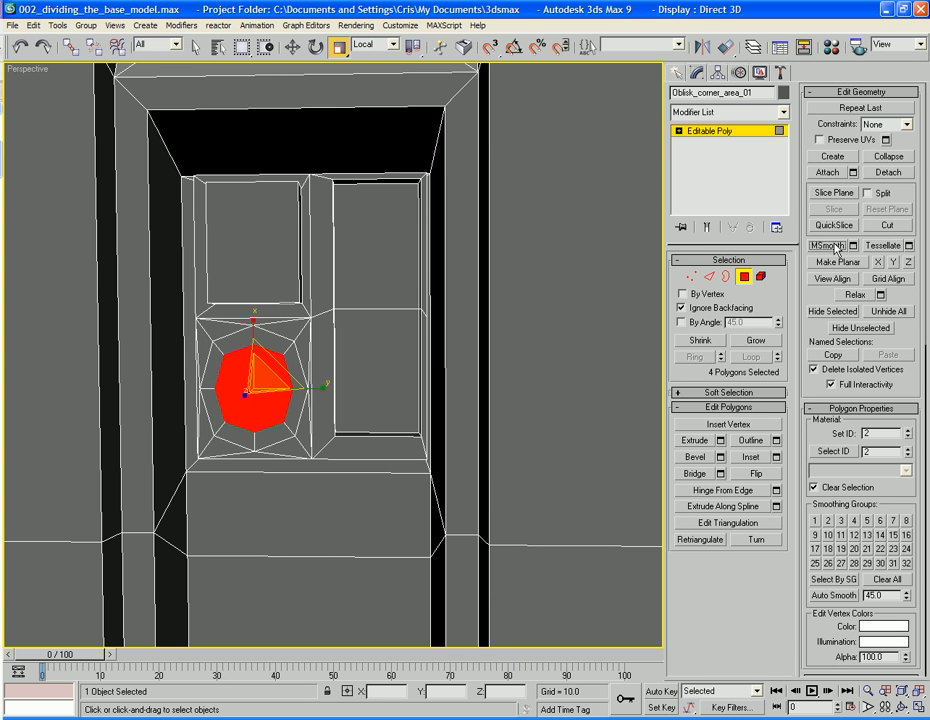
pyautogui.click(756, 342)
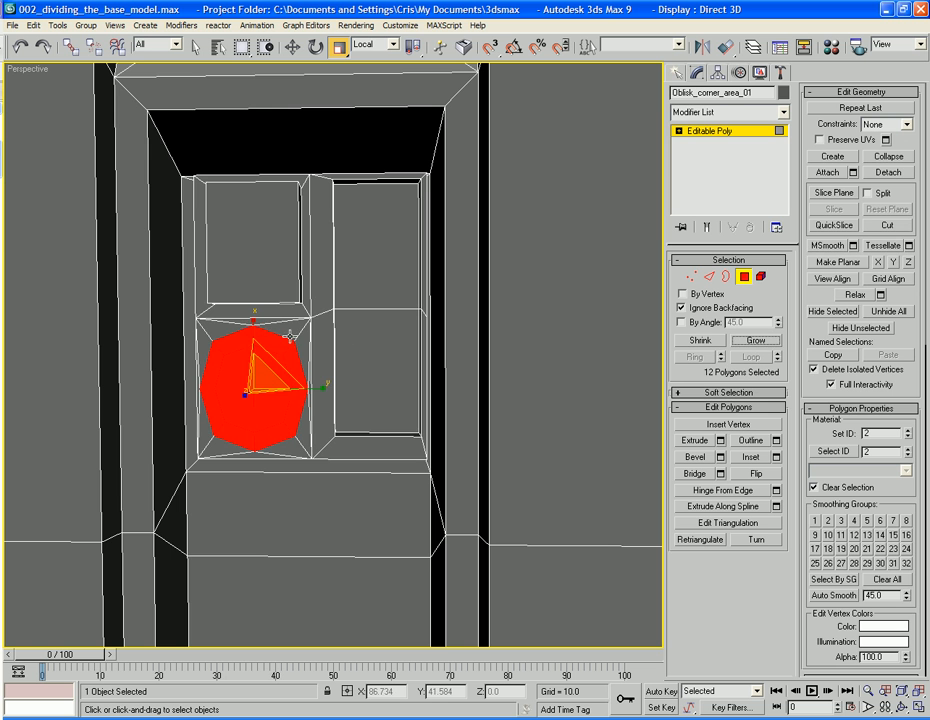
pyautogui.moveTo(253, 326); pyautogui.dragTo(254, 328)
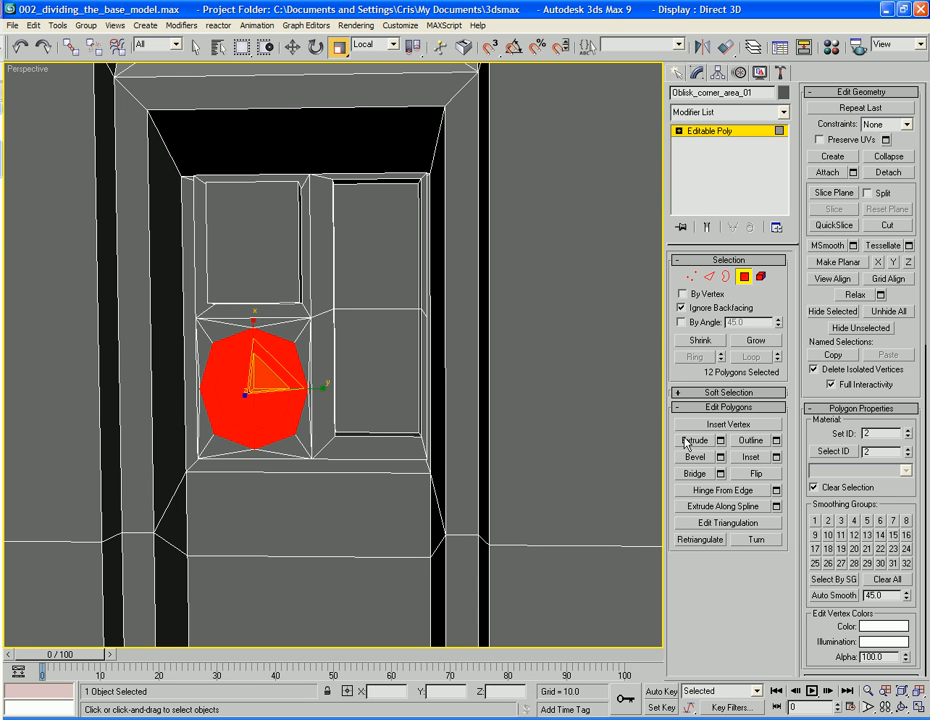
# Extrude the octagon slightly outward, and extrude its four central polygons slightly inward
pyautogui.click(695, 440)
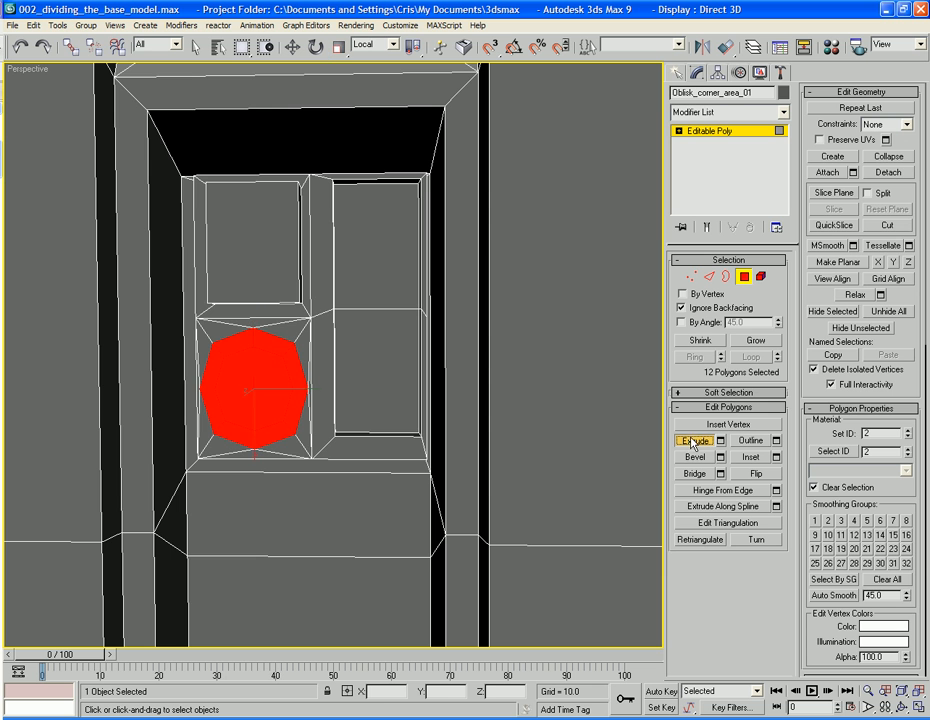
pyautogui.click(263, 384)
pyautogui.keyDown('ctrl'); pyautogui.click(235, 375); pyautogui.keyUp('ctrl')
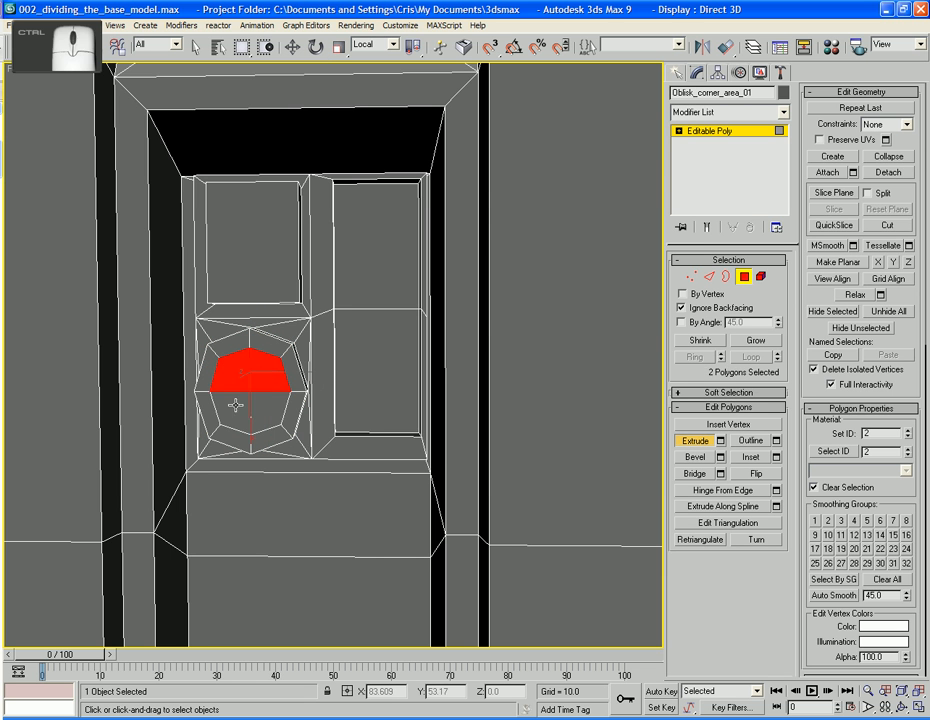
pyautogui.keyDown('ctrl'); pyautogui.click(236, 405); pyautogui.keyUp('ctrl')
pyautogui.keyDown('ctrl'); pyautogui.click(283, 410); pyautogui.keyUp('ctrl')
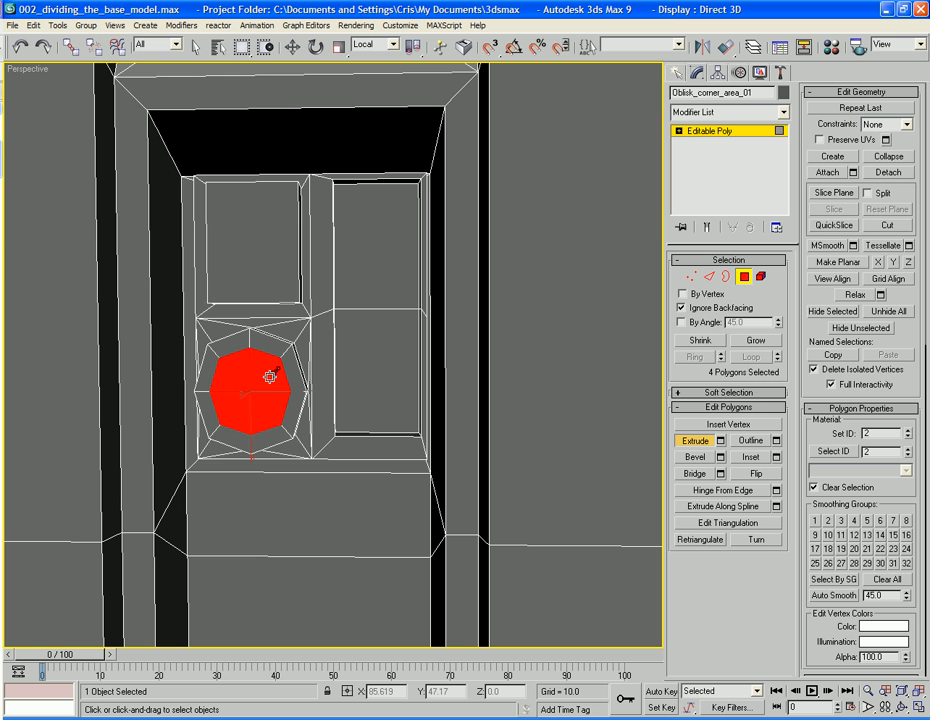
pyautogui.moveTo(270, 377); pyautogui.dragTo(273, 377)
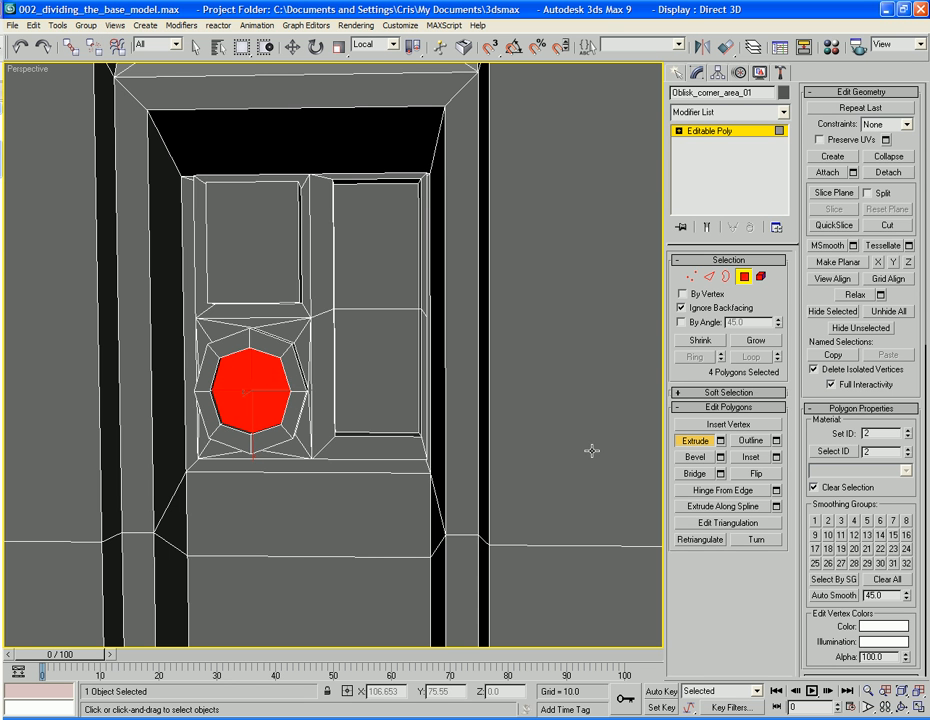
# Bevel the octagon's four central polygons inward to form a deep hollow with tapered walls
pyautogui.click(701, 459)
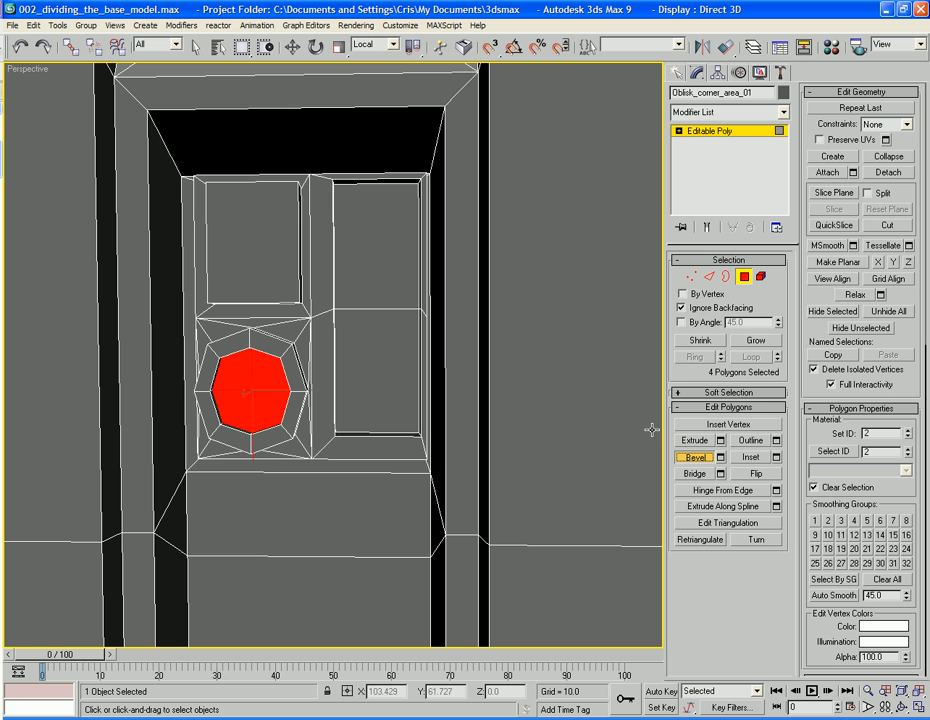
pyautogui.moveTo(247, 382); pyautogui.dragTo(247, 386)
pyautogui.click(247, 385)
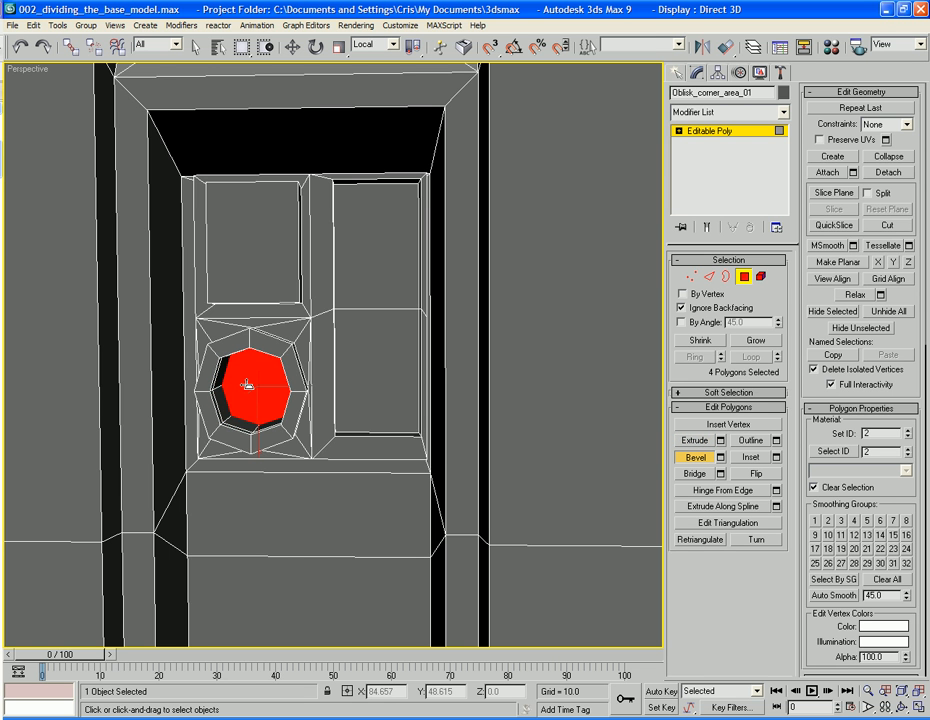
pyautogui.moveTo(254, 380); pyautogui.dragTo(255, 382)
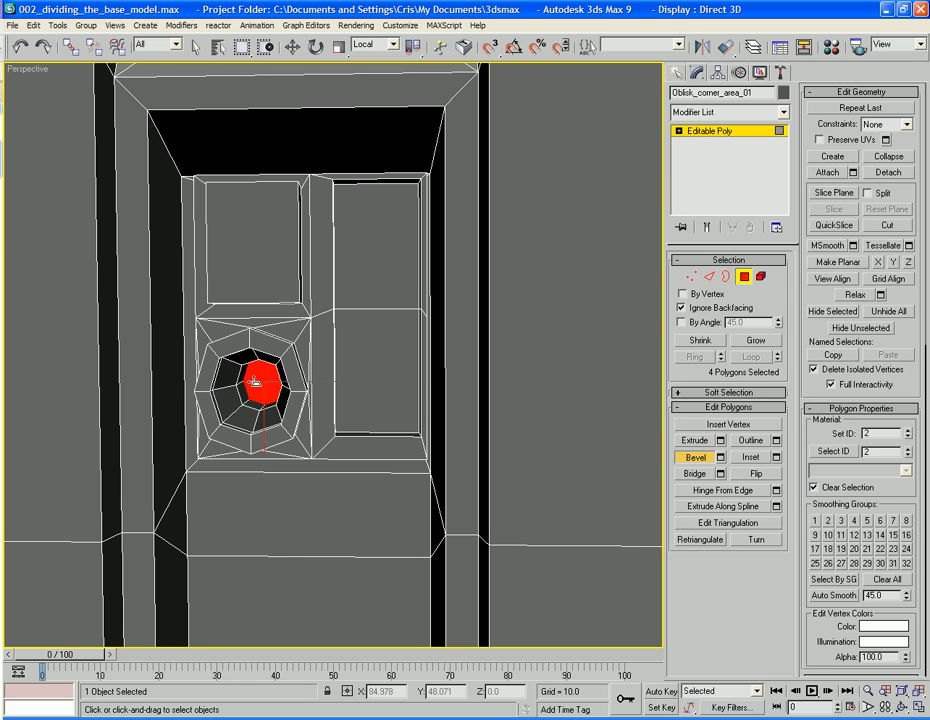
# Leave polygon editing and examine the panel and octagonal detail from a distance and close up at an angle
pyautogui.click(748, 281)
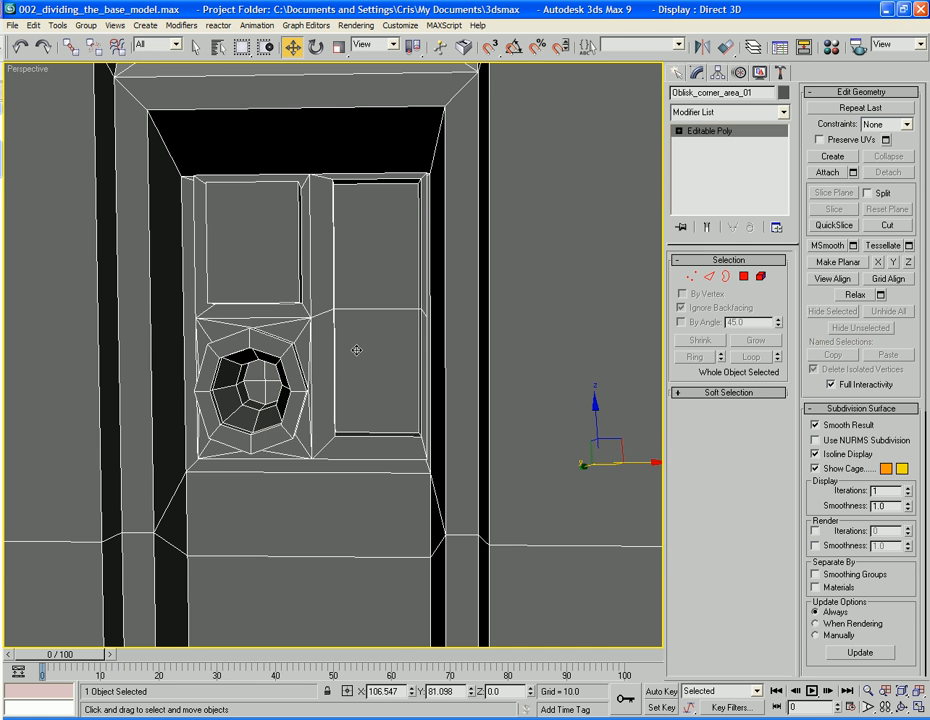
pyautogui.keyDown('alt'); pyautogui.moveTo(343, 332); pyautogui.dragTo(330, 195, button='middle'); pyautogui.keyUp('alt')
pyautogui.press('z')
pyautogui.scroll(5, 328, 400)
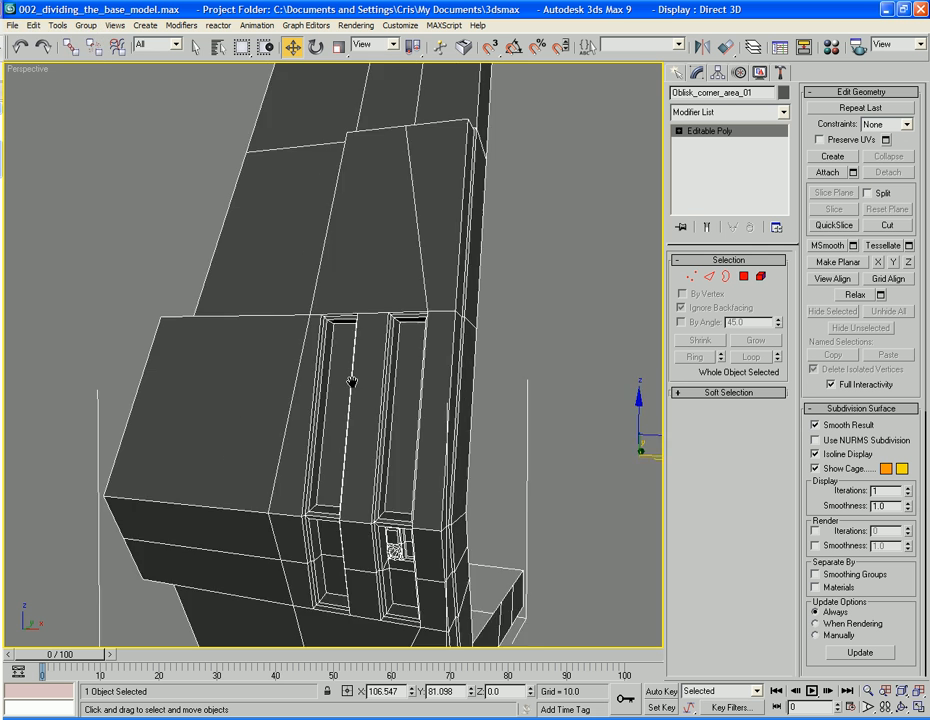
pyautogui.moveTo(351, 382); pyautogui.dragTo(398, 258, button='middle')
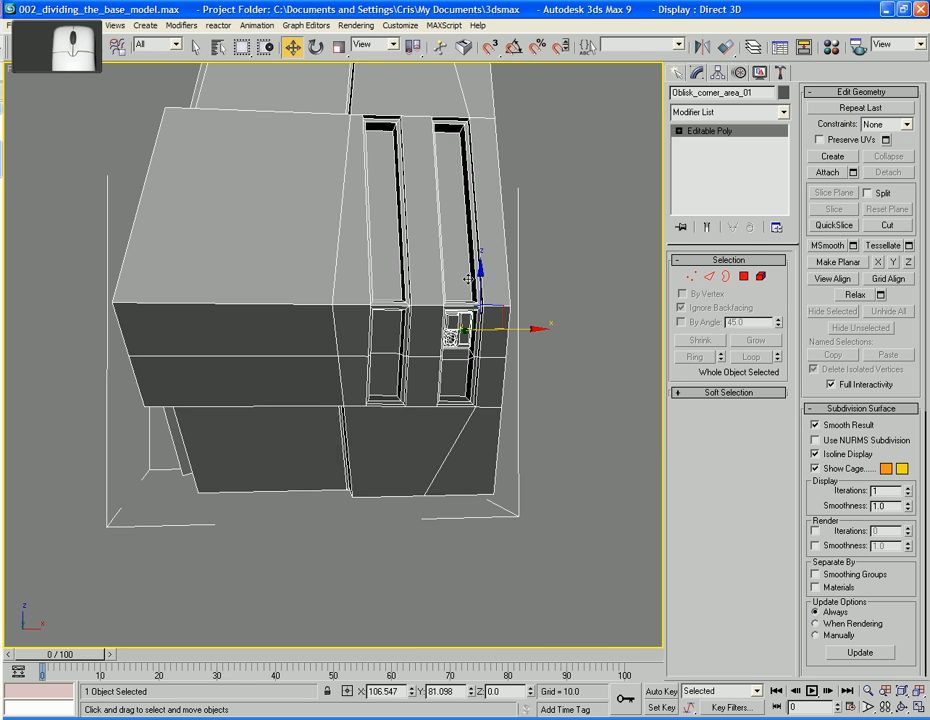
pyautogui.moveTo(467, 277); pyautogui.dragTo(343, 272, button='middle')
pyautogui.keyDown('alt'); pyautogui.moveTo(343, 272); pyautogui.dragTo(380, 393, button='middle'); pyautogui.keyUp('alt')
pyautogui.scroll(5, 361, 264)
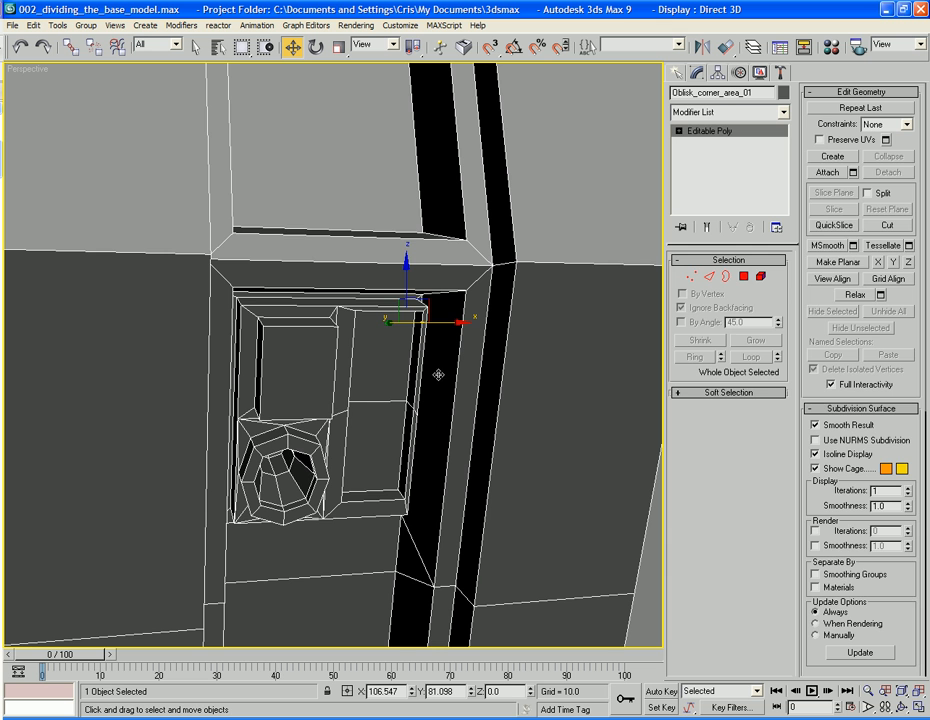
# Tessellate the face of the raised upper-left panel block into four polygons
pyautogui.click(743, 276)
pyautogui.click(307, 375)
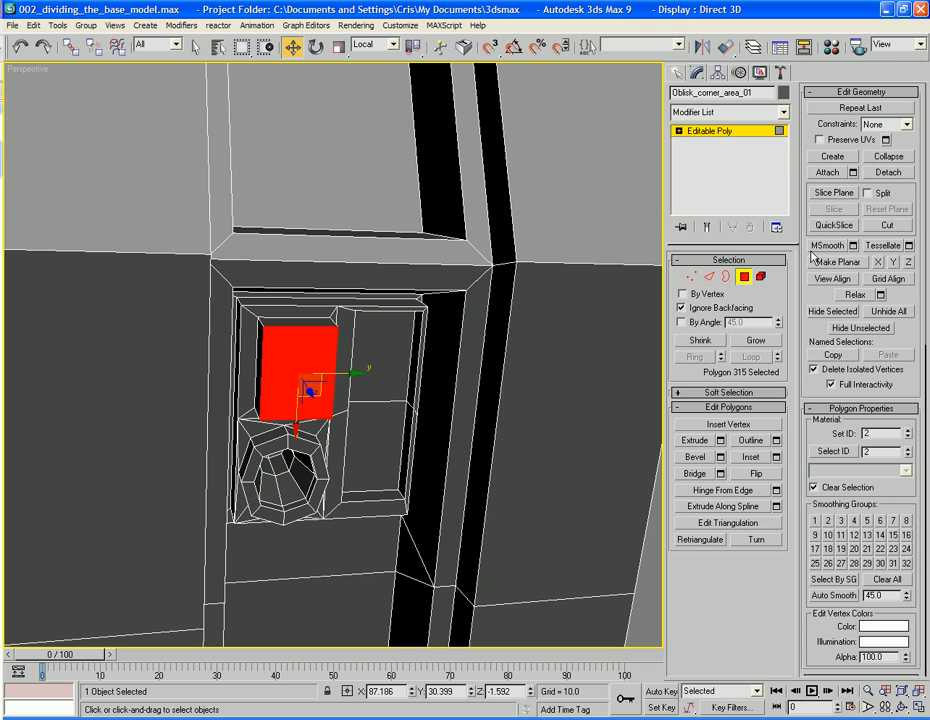
pyautogui.click(876, 247)
pyautogui.moveTo(391, 343)
pyautogui.mouseDown(button='middle')
pyautogui.moveTo(440, 358)
pyautogui.moveTo(388, 359)
pyautogui.mouseUp(button='middle')
pyautogui.scroll(4, 420, 372)
pyautogui.press('z')
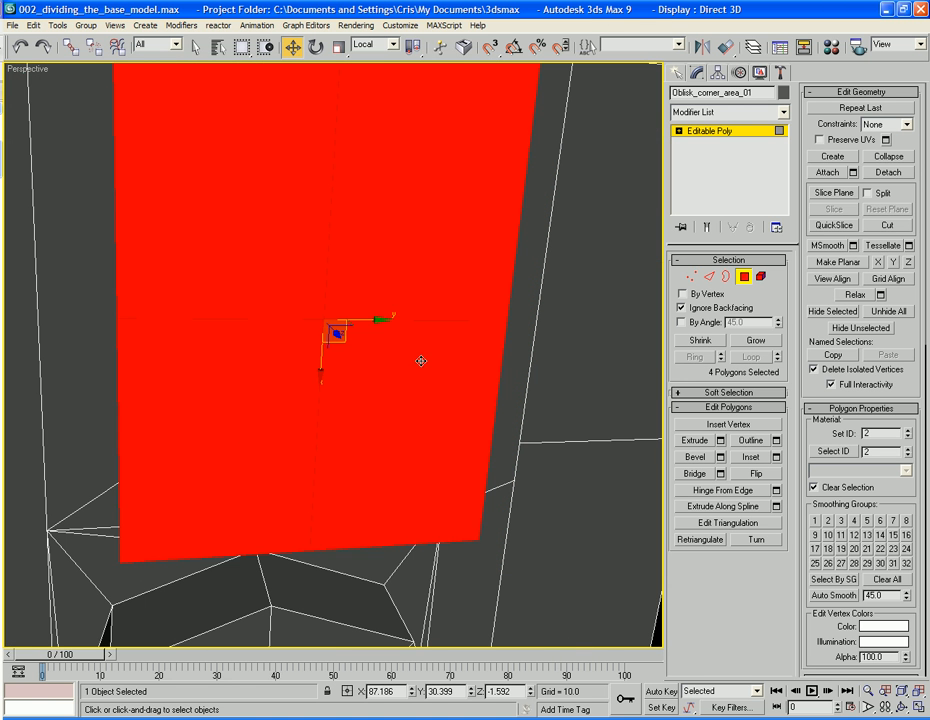
# Inset the raised block's two upper face polygons as a group by 0.082
pyautogui.click(386, 238)
pyautogui.keyDown('ctrl'); pyautogui.click(297, 221); pyautogui.keyUp('ctrl')
pyautogui.moveTo(395, 272); pyautogui.dragTo(400, 294, button='middle')
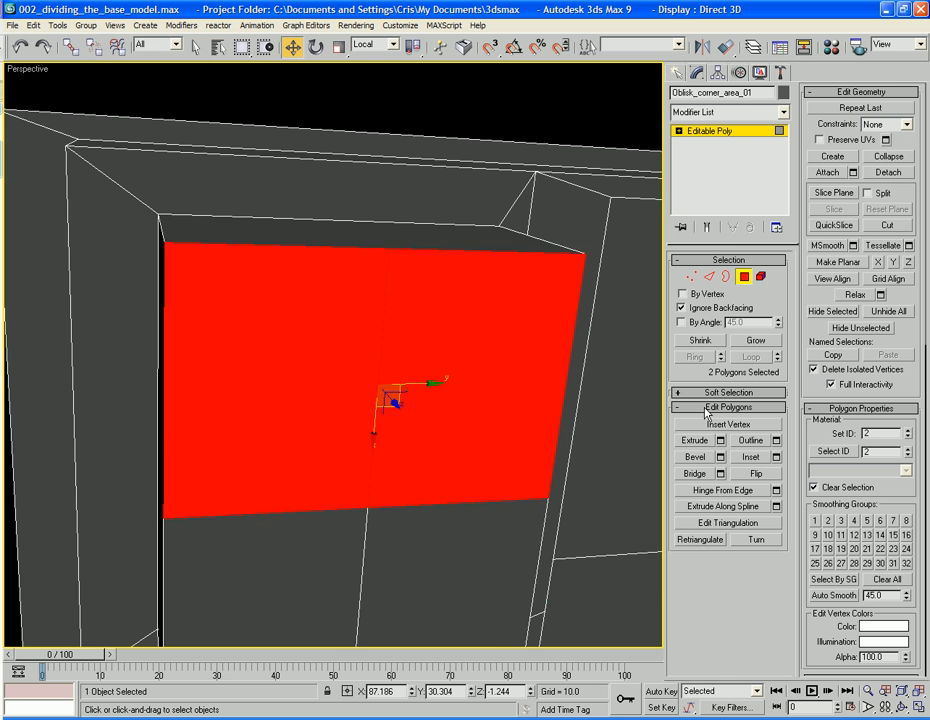
pyautogui.click(775, 457)
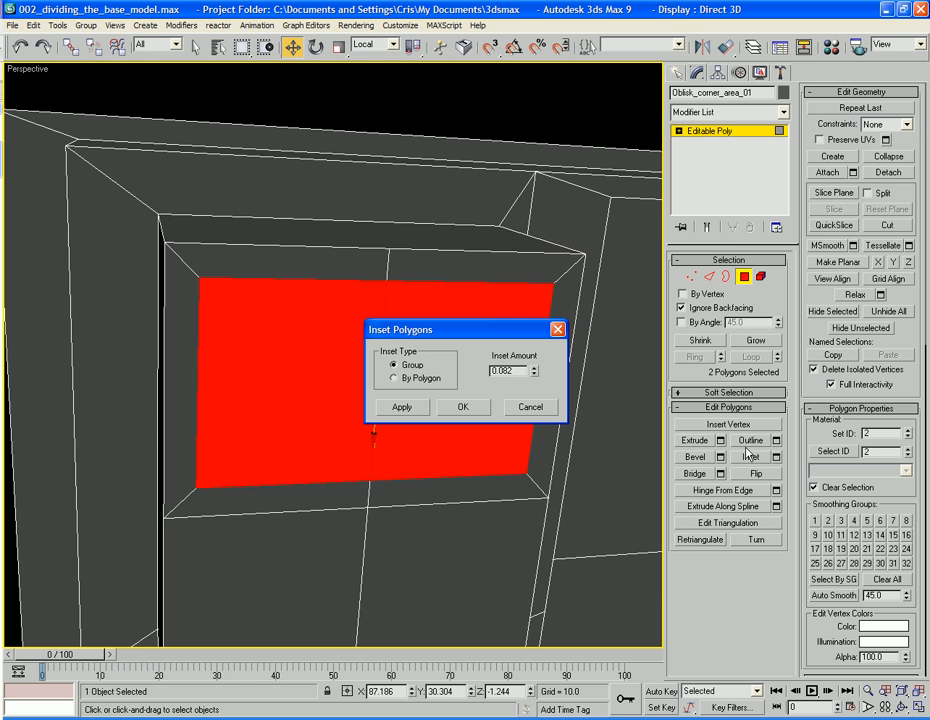
pyautogui.click(463, 407)
pyautogui.keyDown('alt'); pyautogui.moveTo(461, 407); pyautogui.dragTo(459, 406, button='middle'); pyautogui.keyUp('alt')
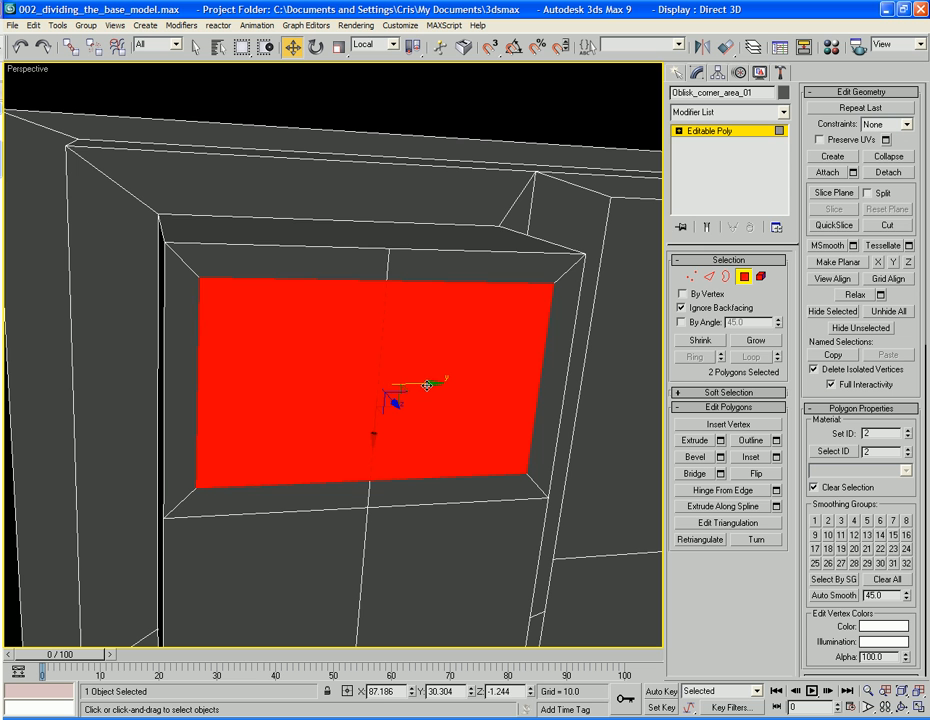
# Shift the inset polygons sideways along local Y and hinge them slightly outward from their upper edge
pyautogui.moveTo(427, 384); pyautogui.dragTo(458, 386)
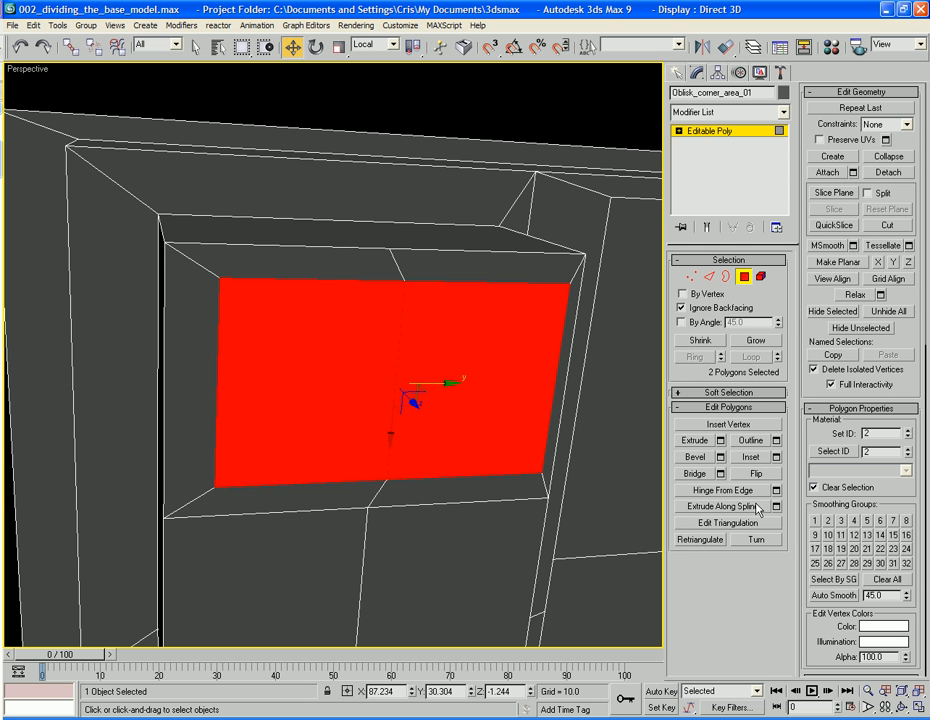
pyautogui.click(738, 490)
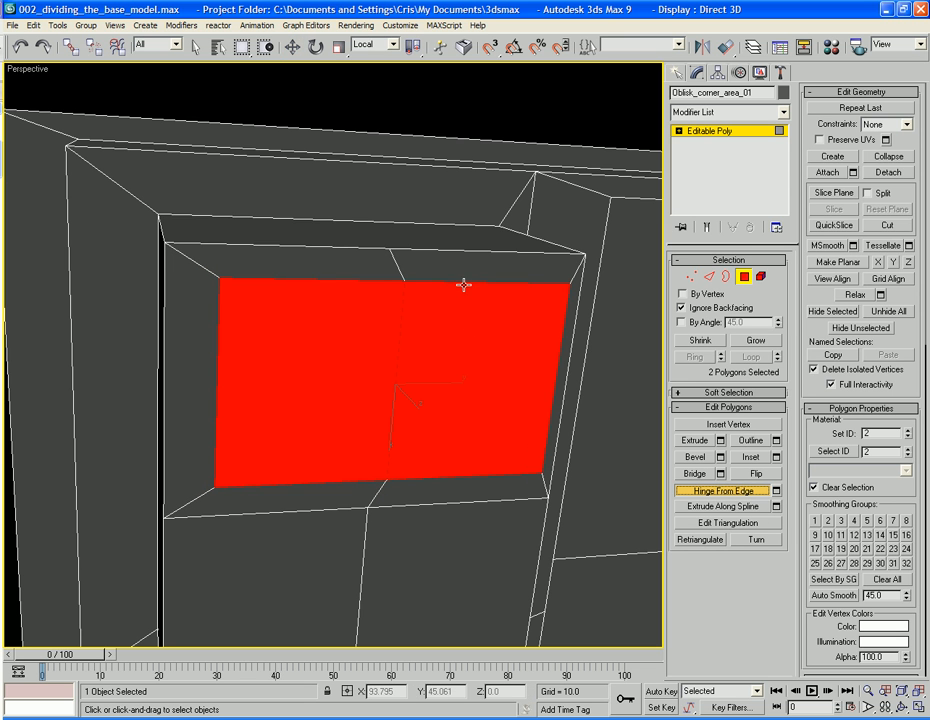
pyautogui.moveTo(464, 285); pyautogui.dragTo(465, 293)
pyautogui.click(758, 461)
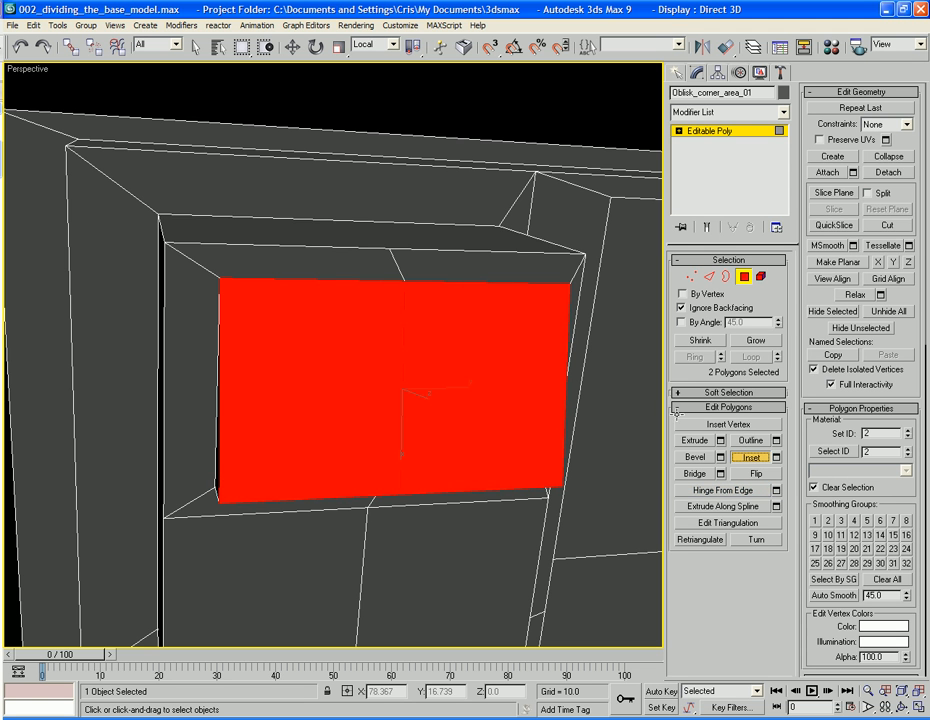
pyautogui.moveTo(432, 367); pyautogui.dragTo(432, 370)
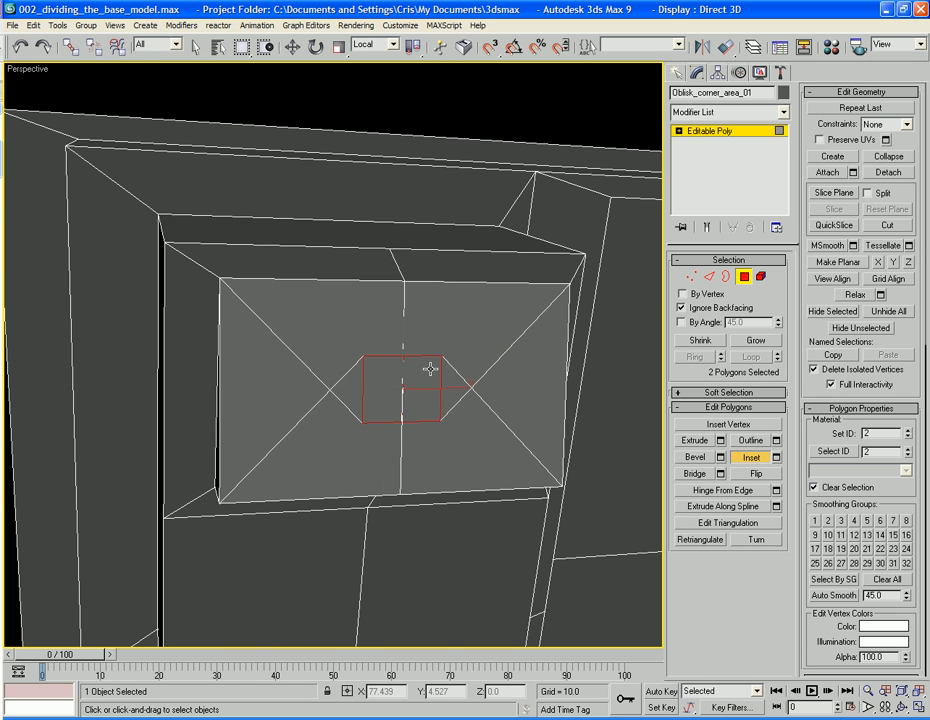
pyautogui.hotkey('ctrl', 'z')
pyautogui.hotkey('ctrl', 'z')
pyautogui.keyDown('ctrl'); pyautogui.click(359, 378); pyautogui.keyUp('ctrl')
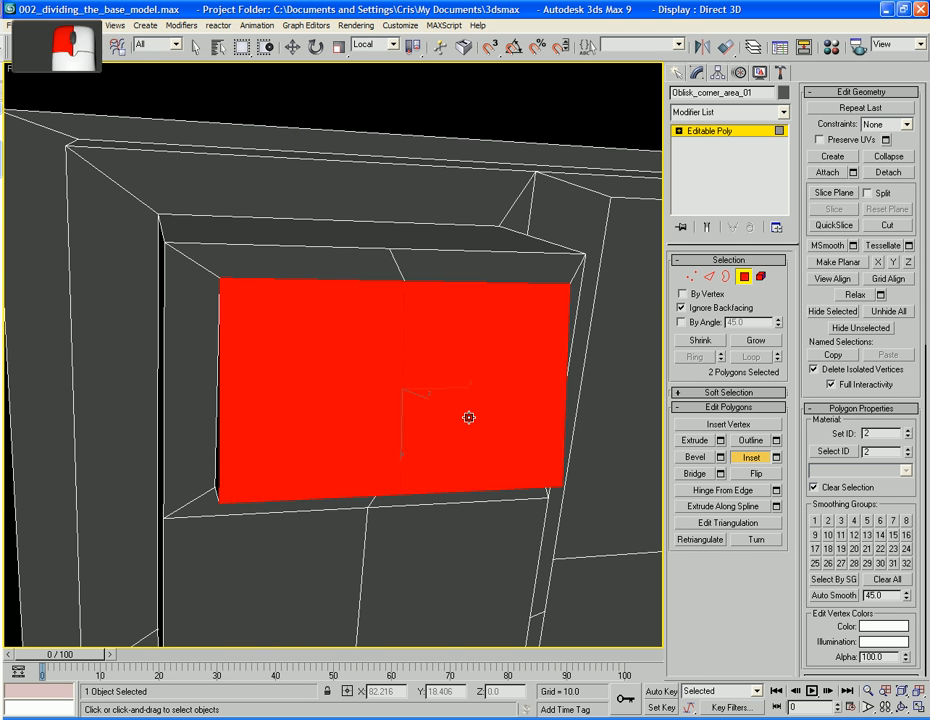
pyautogui.click(468, 417)
pyautogui.hotkey('ctrl', 'z')
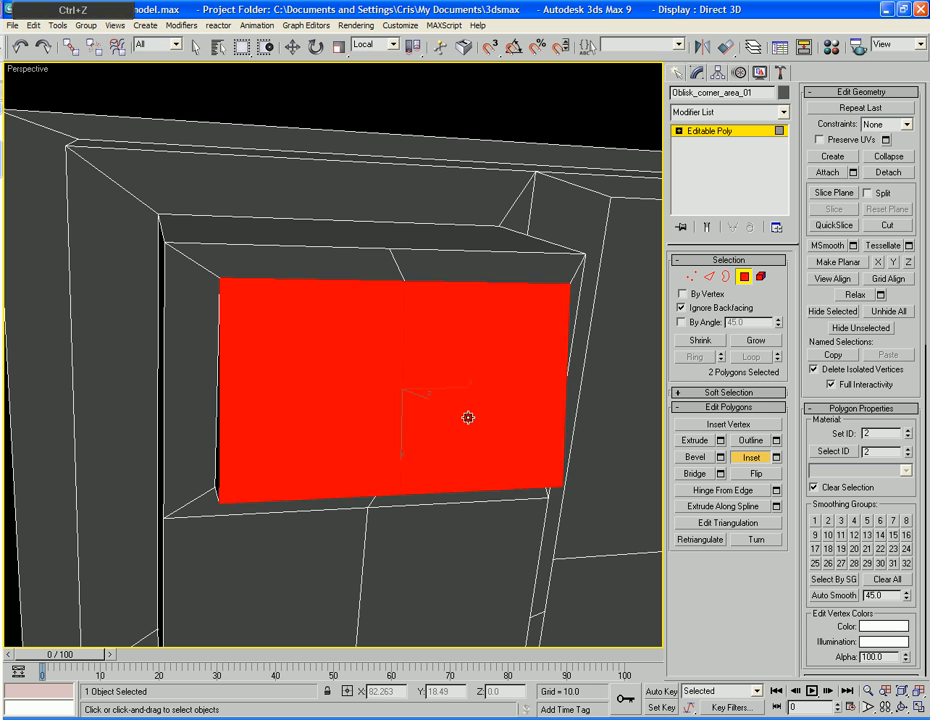
# Inset the two hinged polygons as a group by 0.018 to form a thin border
pyautogui.click(776, 457)
pyautogui.moveTo(534, 372); pyautogui.dragTo(535, 392)
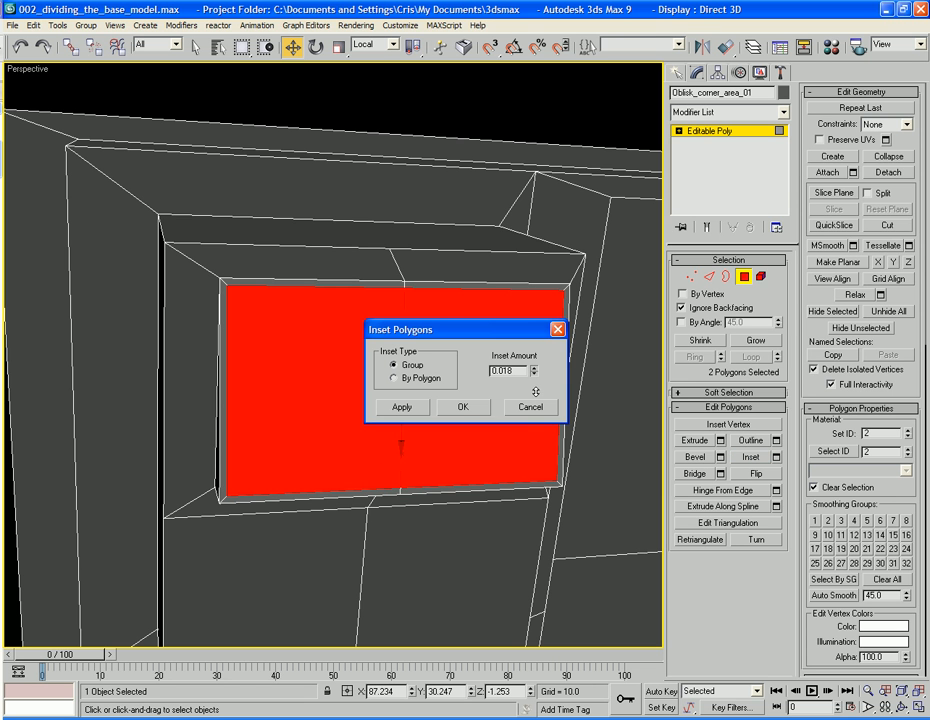
pyautogui.click(462, 407)
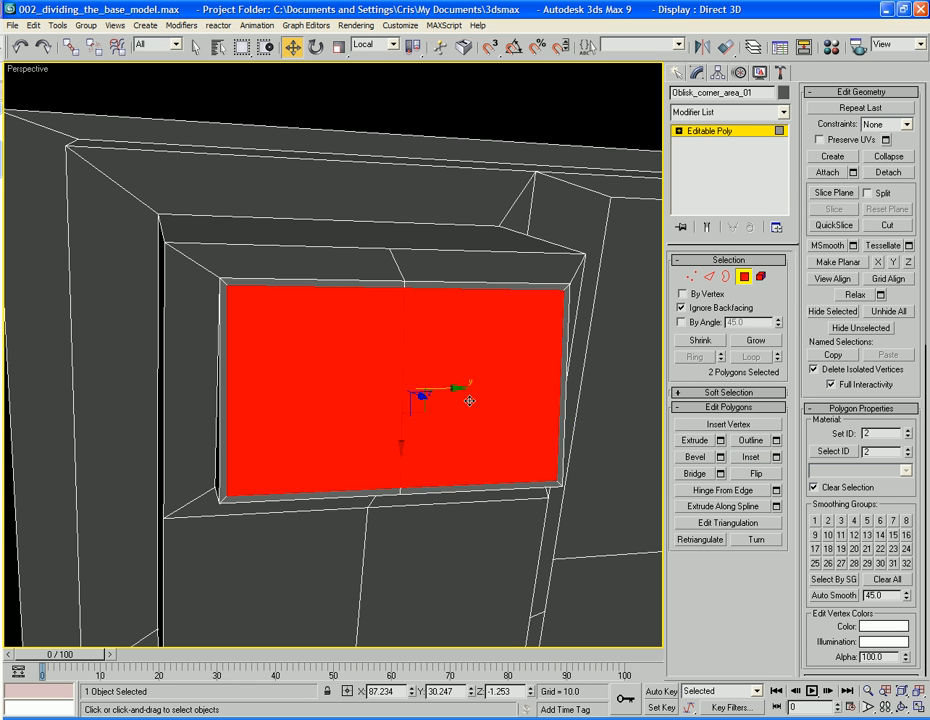
# Extrude the bordered polygons slightly inward along their local normals to form a shallow recess
pyautogui.click(704, 443)
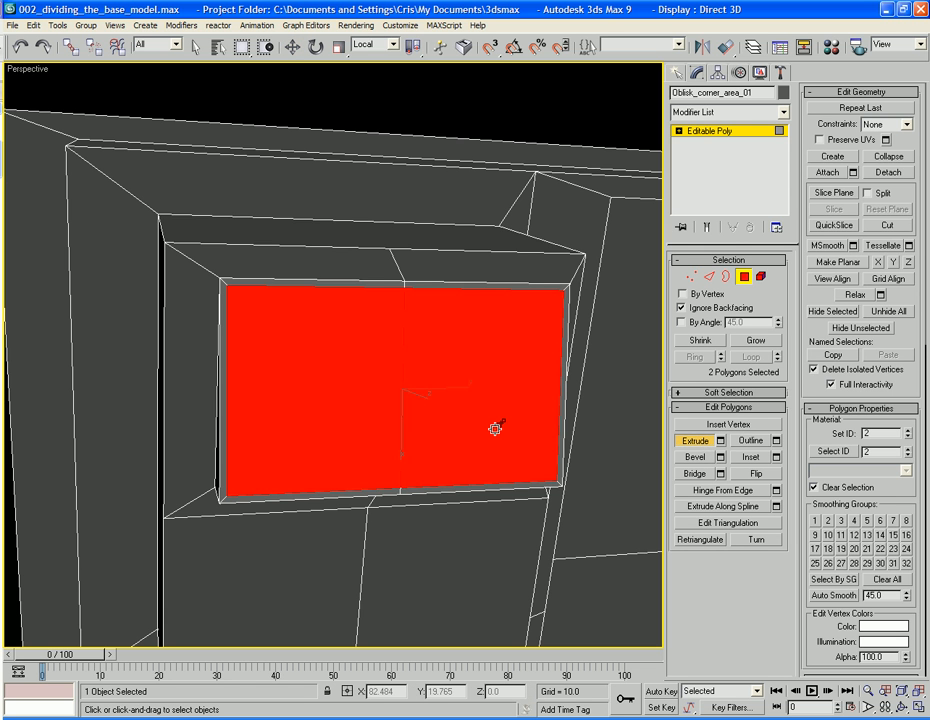
pyautogui.click(720, 442)
pyautogui.click(535, 366)
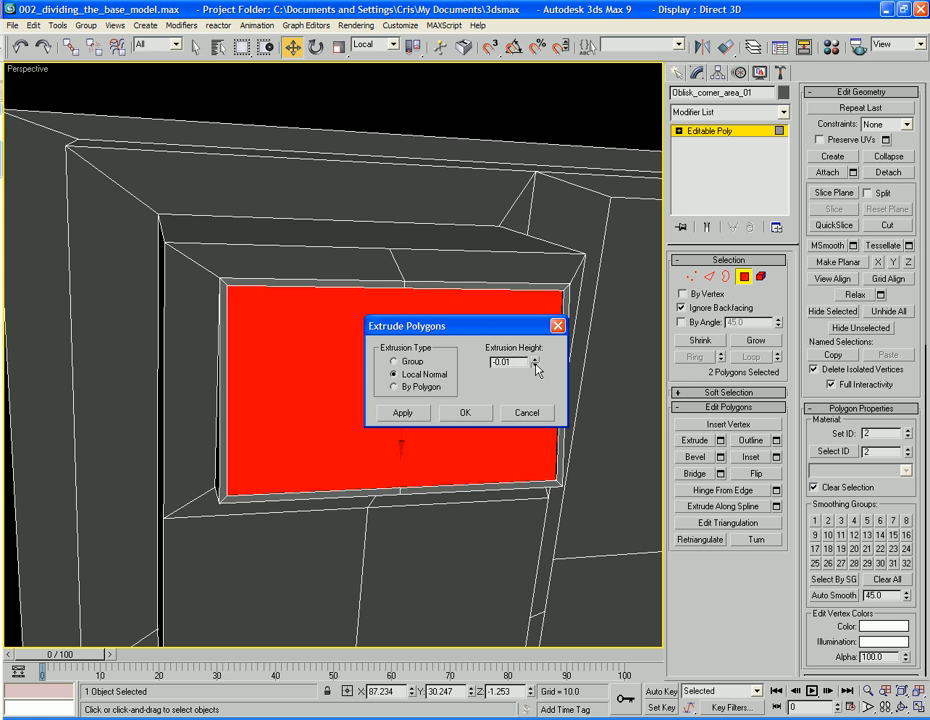
pyautogui.click(536, 367)
pyautogui.click(464, 412)
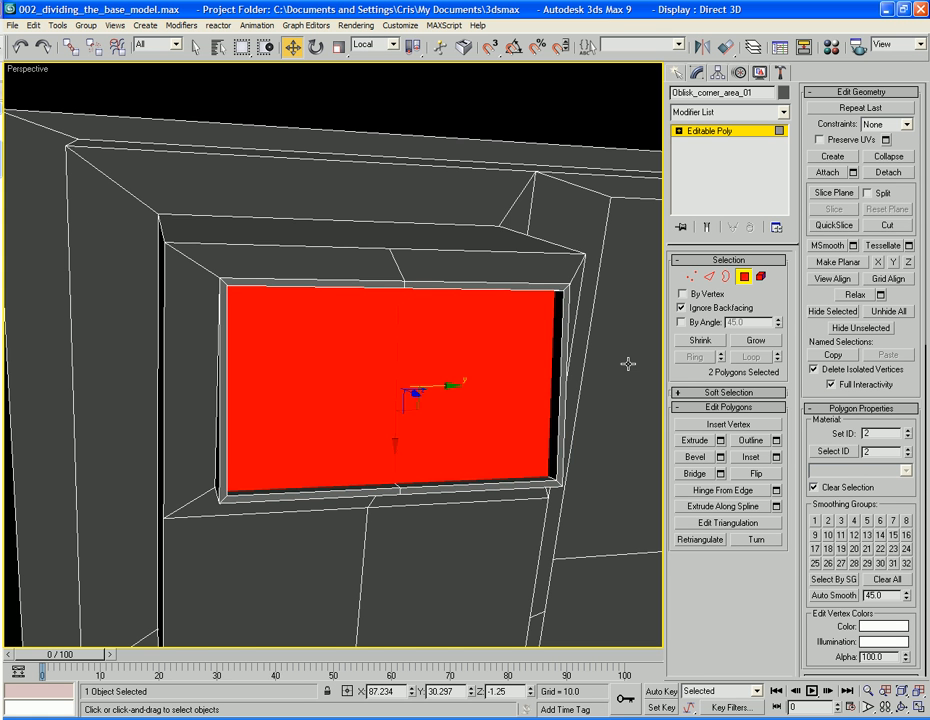
# Leave polygon editing and examine the tilted recess and surrounding panels from several angles and distances
pyautogui.click(744, 277)
pyautogui.keyDown('alt'); pyautogui.moveTo(471, 446); pyautogui.dragTo(484, 388, button='middle'); pyautogui.keyUp('alt')
pyautogui.scroll(6, 484, 380)
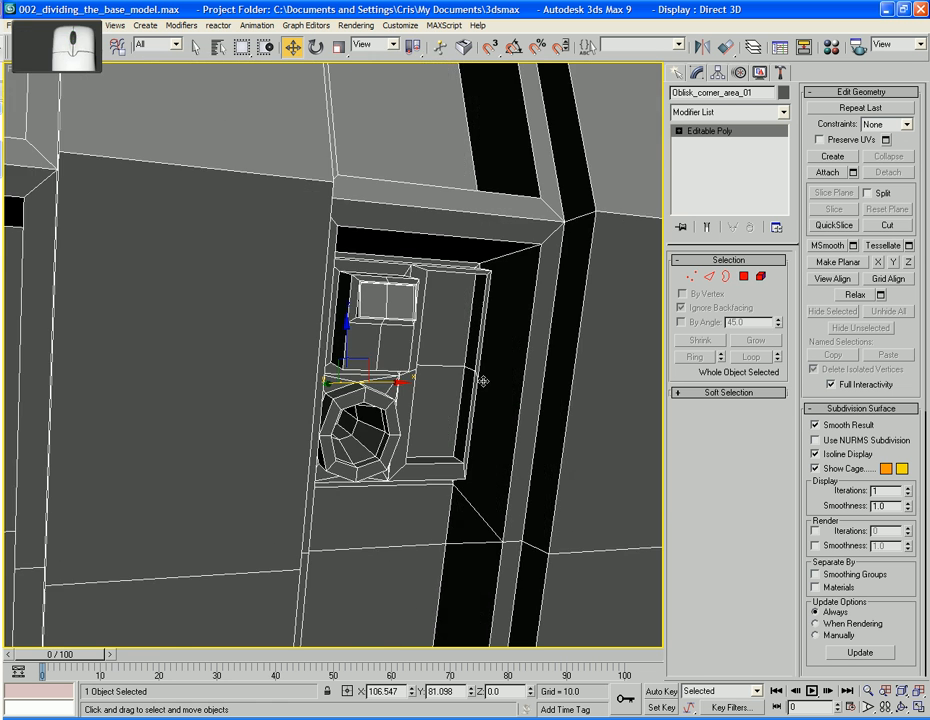
pyautogui.scroll(-5, 479, 401)
pyautogui.keyDown('alt'); pyautogui.moveTo(436, 420); pyautogui.dragTo(399, 390, button='middle'); pyautogui.keyUp('alt')
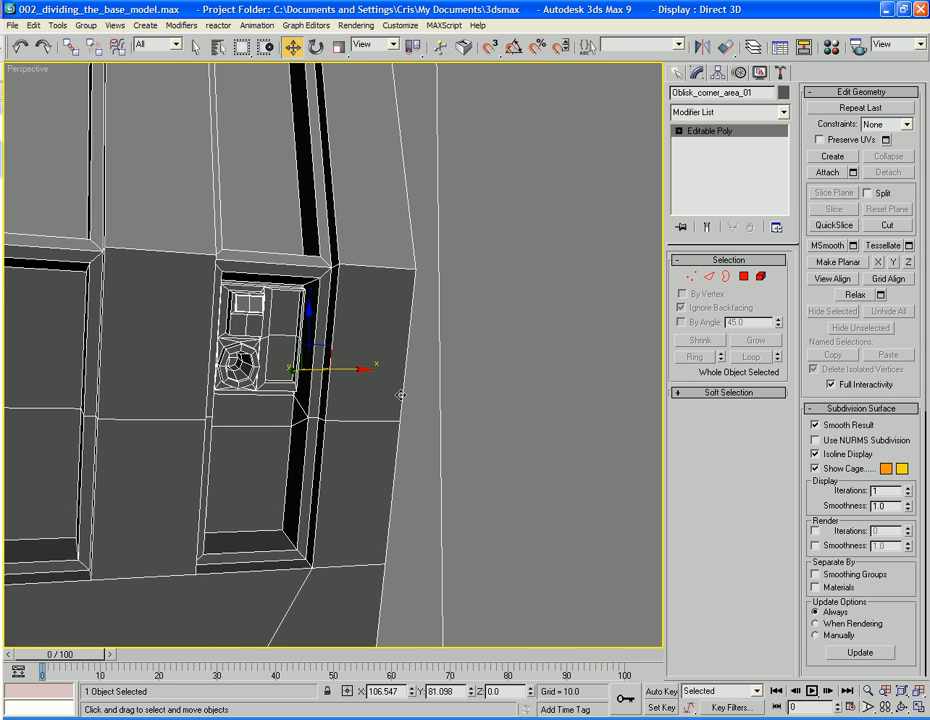
pyautogui.scroll(3, 399, 390)
pyautogui.scroll(5, 598, 281)
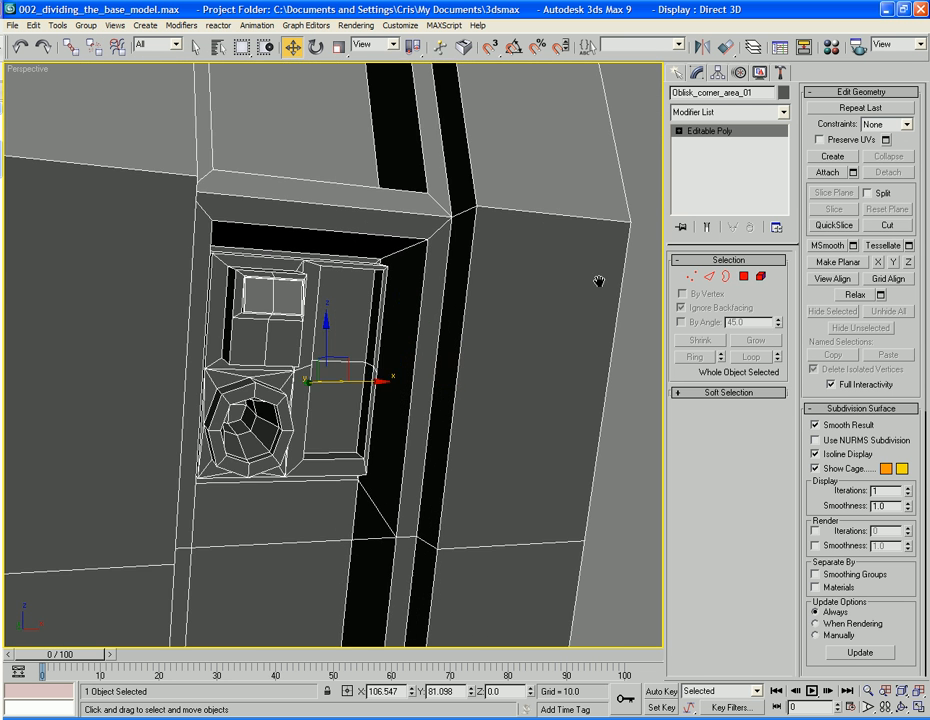
pyautogui.keyDown('alt'); pyautogui.moveTo(608, 341); pyautogui.dragTo(637, 374, button='middle'); pyautogui.keyUp('alt')
pyautogui.scroll(-5, 637, 374)
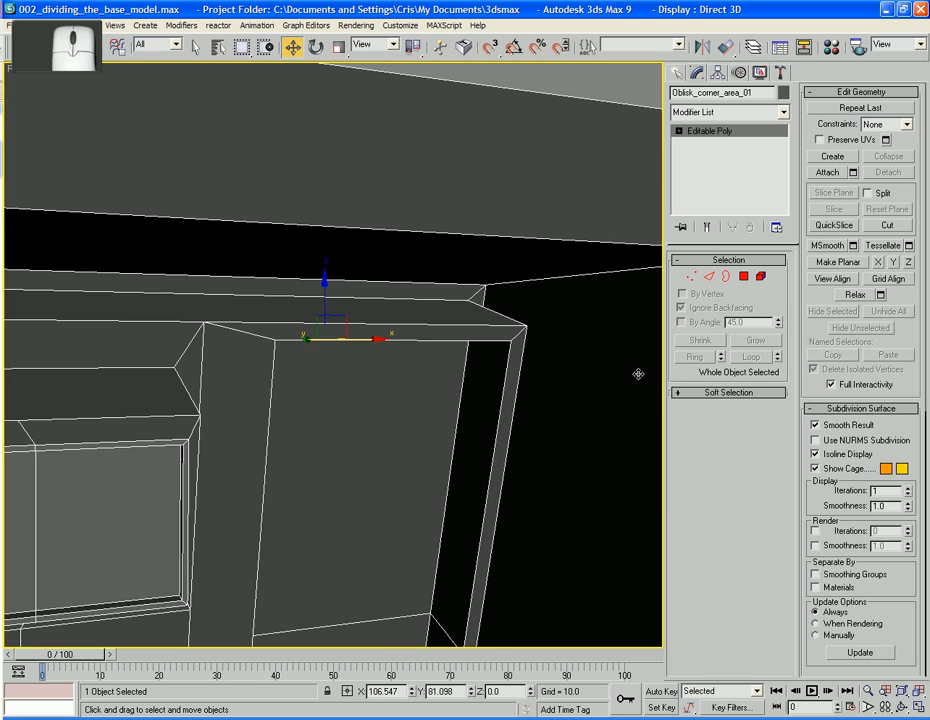
pyautogui.keyDown('alt'); pyautogui.moveTo(463, 380); pyautogui.dragTo(530, 438, button='middle'); pyautogui.keyUp('alt')
pyautogui.keyDown('alt'); pyautogui.moveTo(546, 437); pyautogui.dragTo(414, 336, button='middle'); pyautogui.keyUp('alt')
pyautogui.scroll(-5, 489, 352)
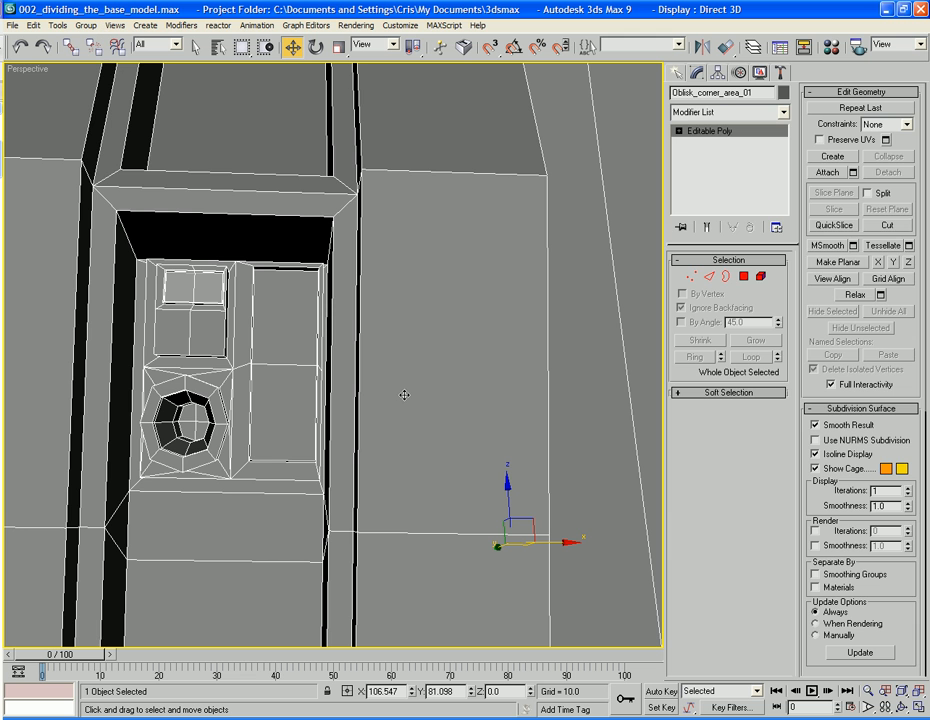
# Create a 12-sided cylinder with AutoGrid on the upper part of the tall recessed panel, radius about 0.5 and height about 0.11
pyautogui.click(673, 74)
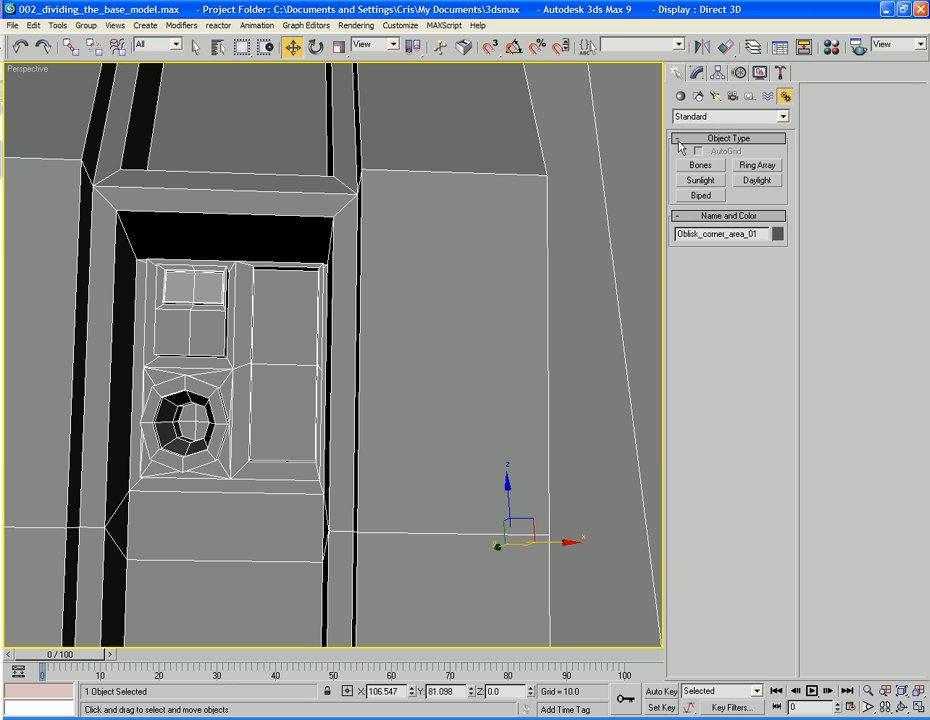
pyautogui.click(680, 96)
pyautogui.click(717, 117)
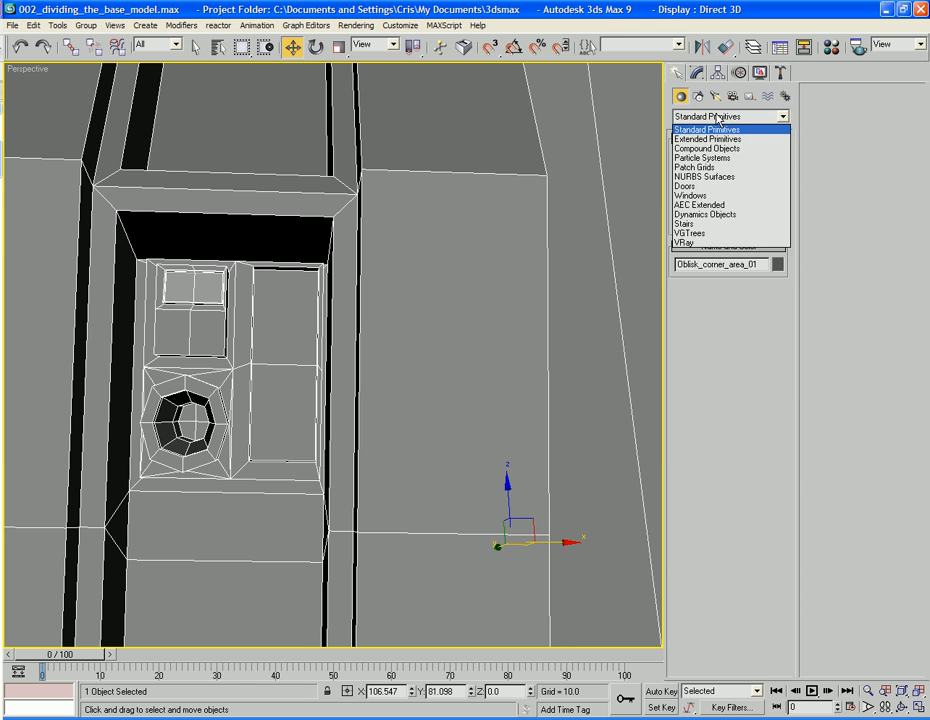
pyautogui.click(717, 131)
pyautogui.click(703, 196)
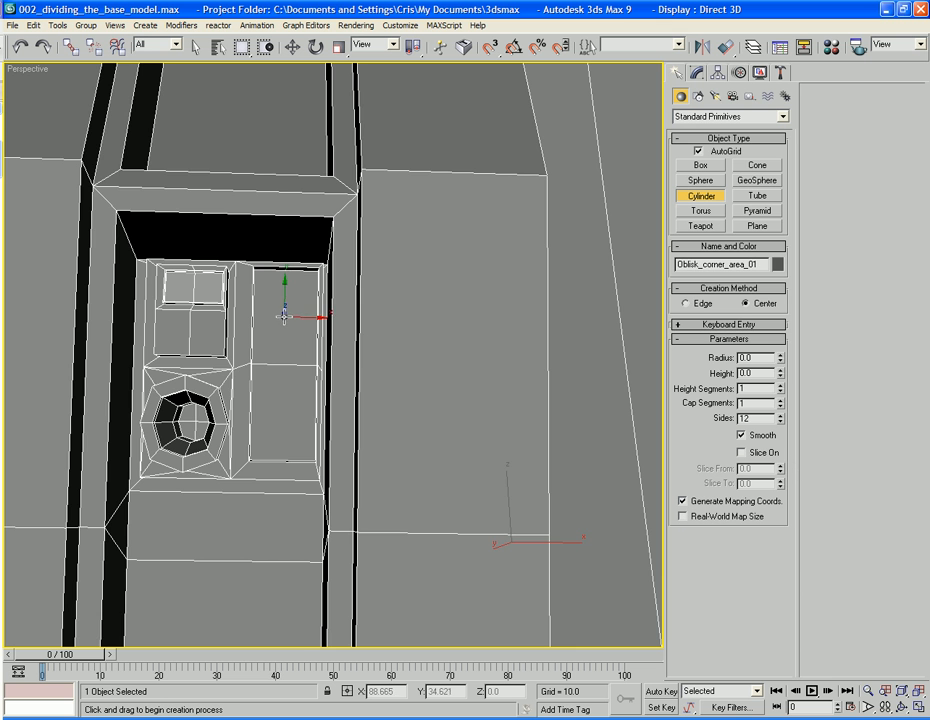
pyautogui.moveTo(285, 314); pyautogui.dragTo(287, 343)
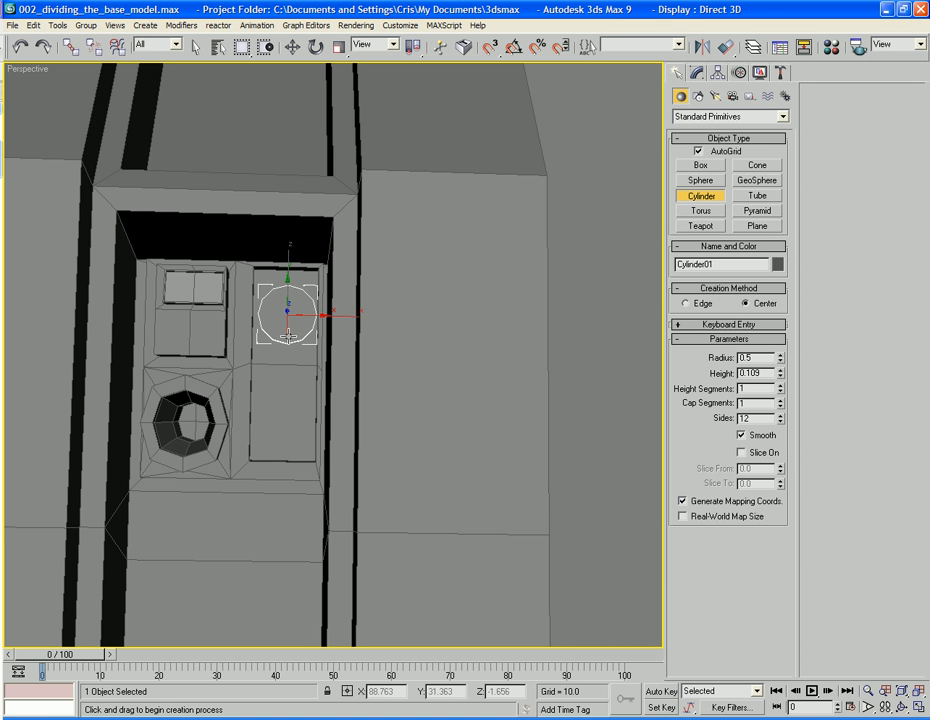
pyautogui.click(288, 337)
pyautogui.press('w')
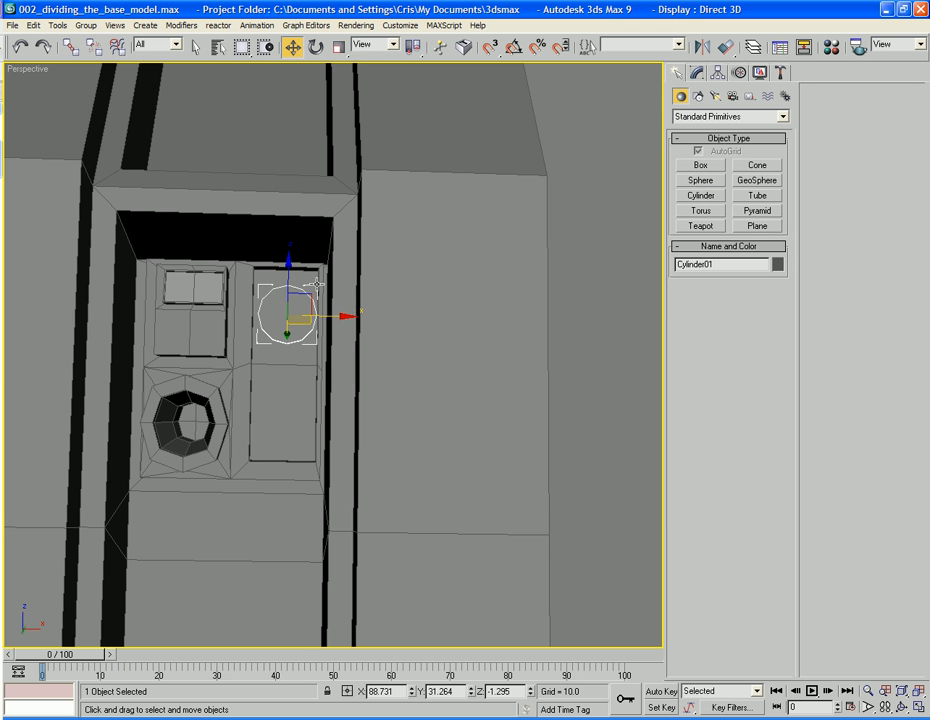
pyautogui.click(383, 47)
pyautogui.click(382, 94)
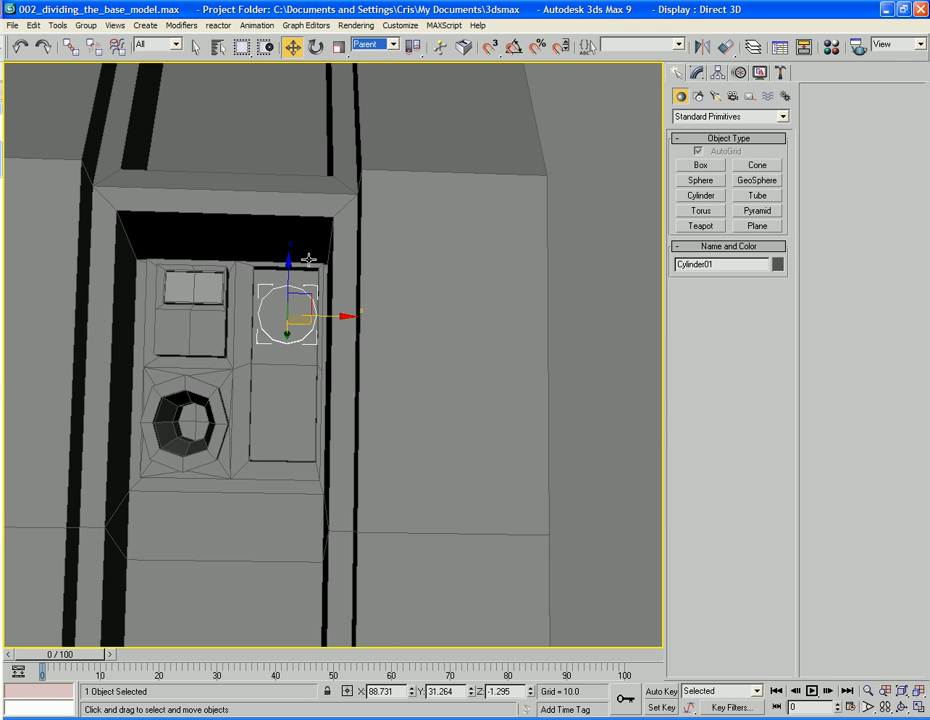
pyautogui.moveTo(309, 259)
pyautogui.mouseDown(button='middle')
pyautogui.moveTo(364, 245)
pyautogui.moveTo(321, 255)
pyautogui.mouseUp(button='middle')
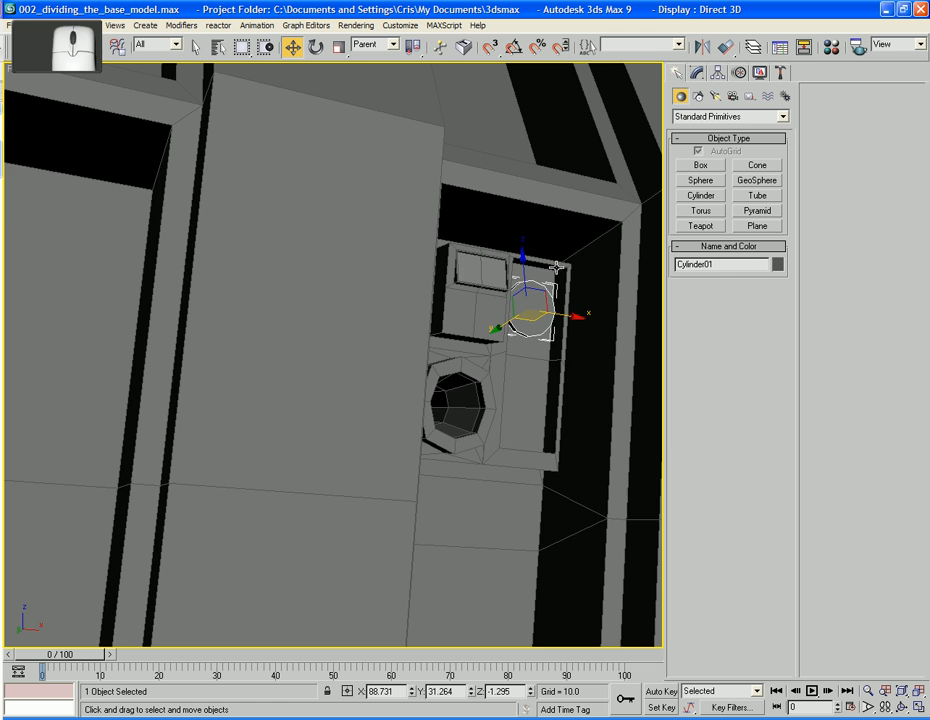
pyautogui.keyDown('alt'); pyautogui.moveTo(556, 267); pyautogui.dragTo(571, 349, button='middle'); pyautogui.keyUp('alt')
pyautogui.scroll(4, 552, 286)
pyautogui.press('z')
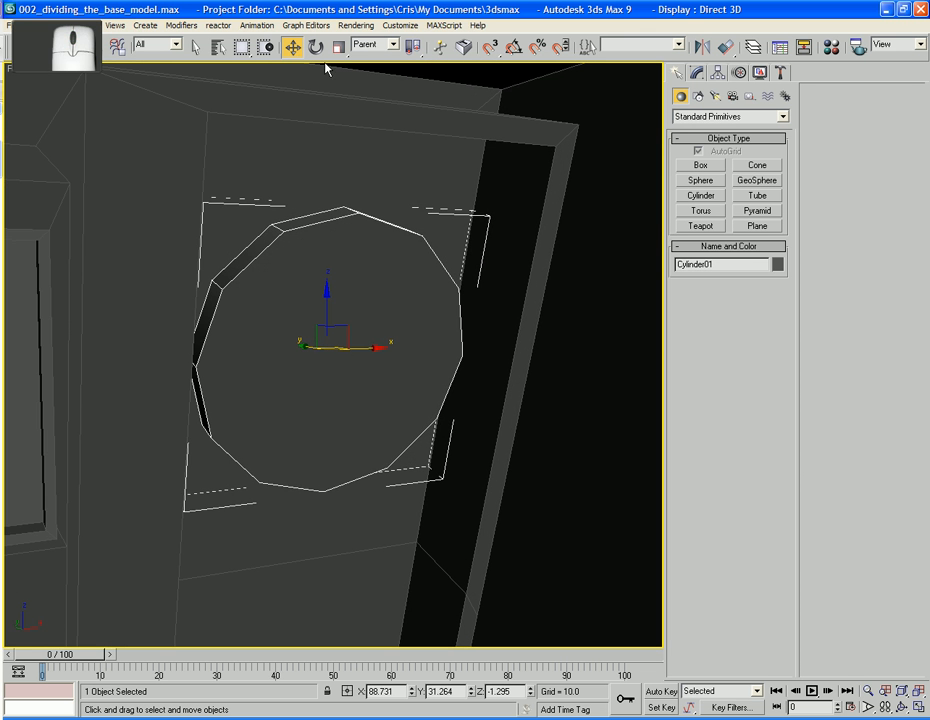
pyautogui.click(390, 44)
pyautogui.click(370, 81)
# Convert the cylinder to an editable poly
pyautogui.rightClick(444, 261)
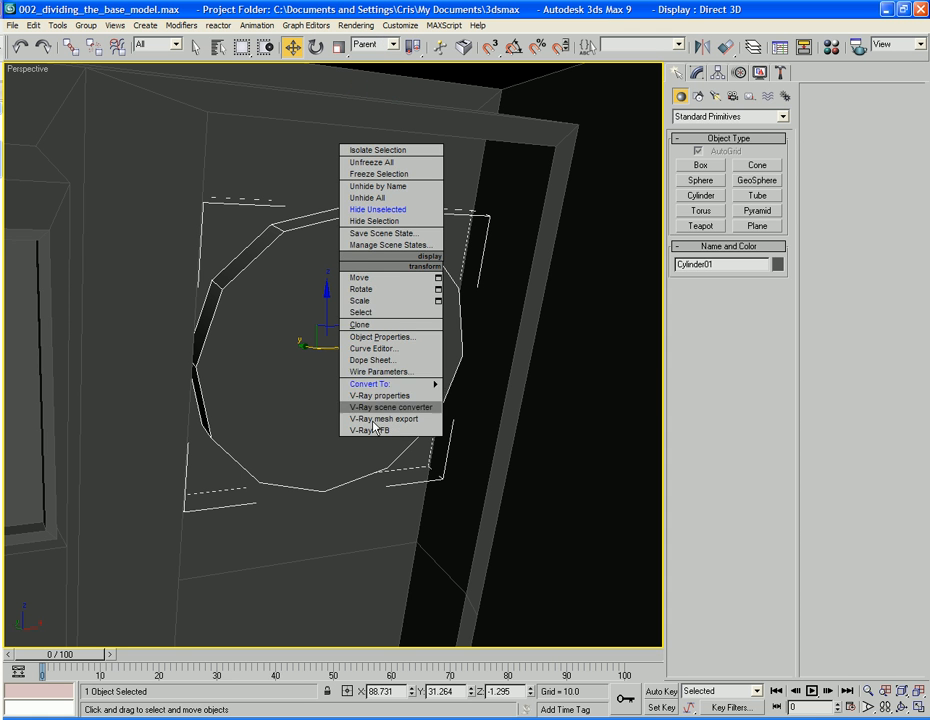
pyautogui.moveTo(411, 384)
pyautogui.click(484, 394)
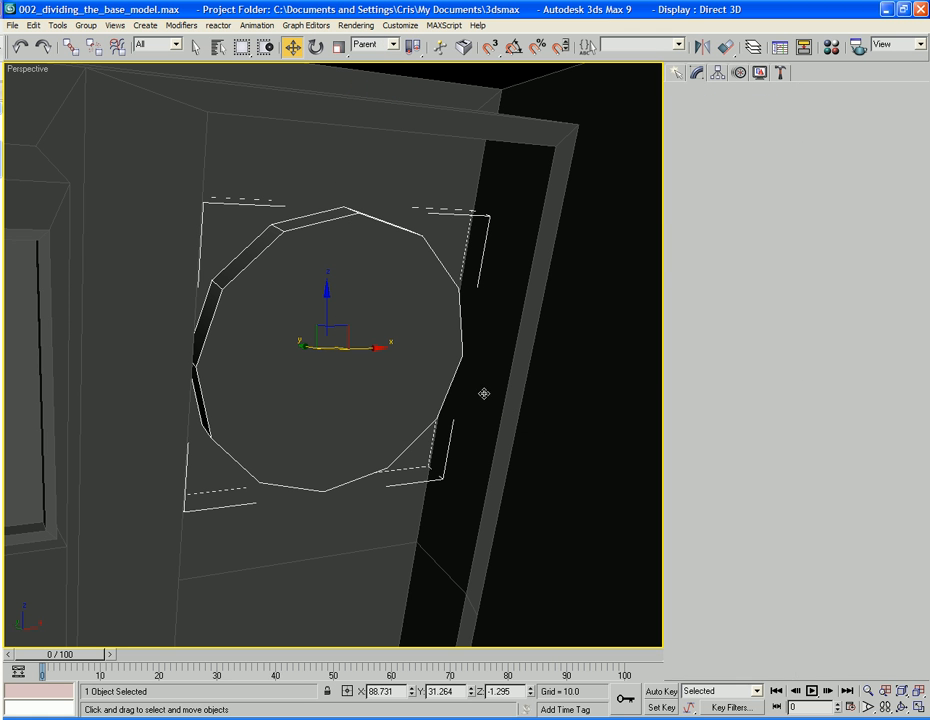
# Set the reference coordinate system to Local and clone the cylinder downward along its Y axis, just below the original
pyautogui.click(380, 44)
pyautogui.click(378, 58)
pyautogui.keyDown('alt'); pyautogui.moveTo(350, 262); pyautogui.dragTo(350, 262, button='middle'); pyautogui.keyUp('alt')
pyautogui.click(378, 44)
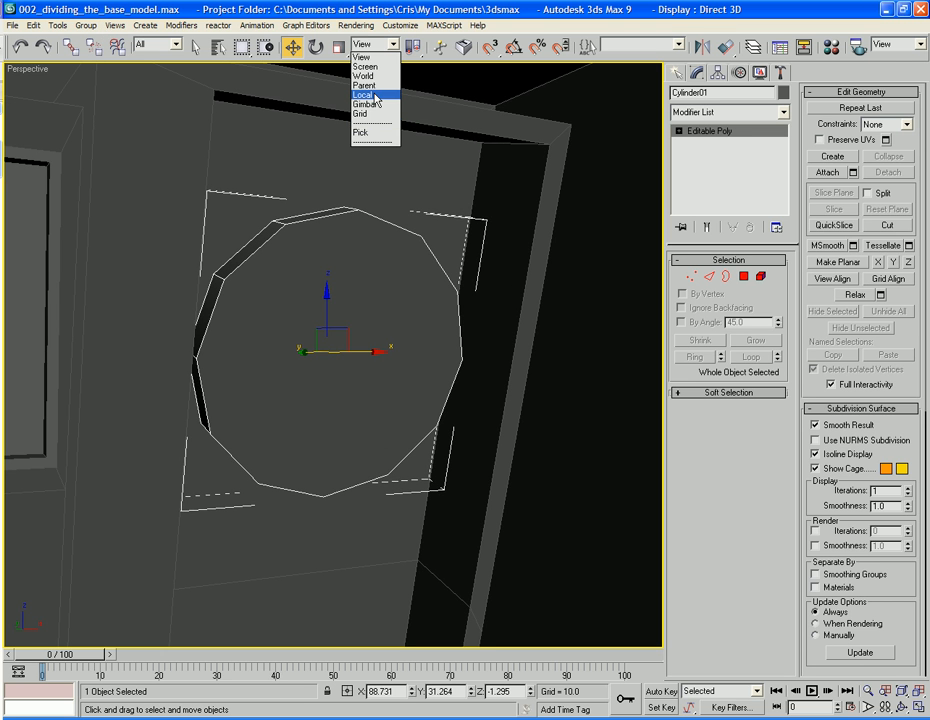
pyautogui.click(364, 95)
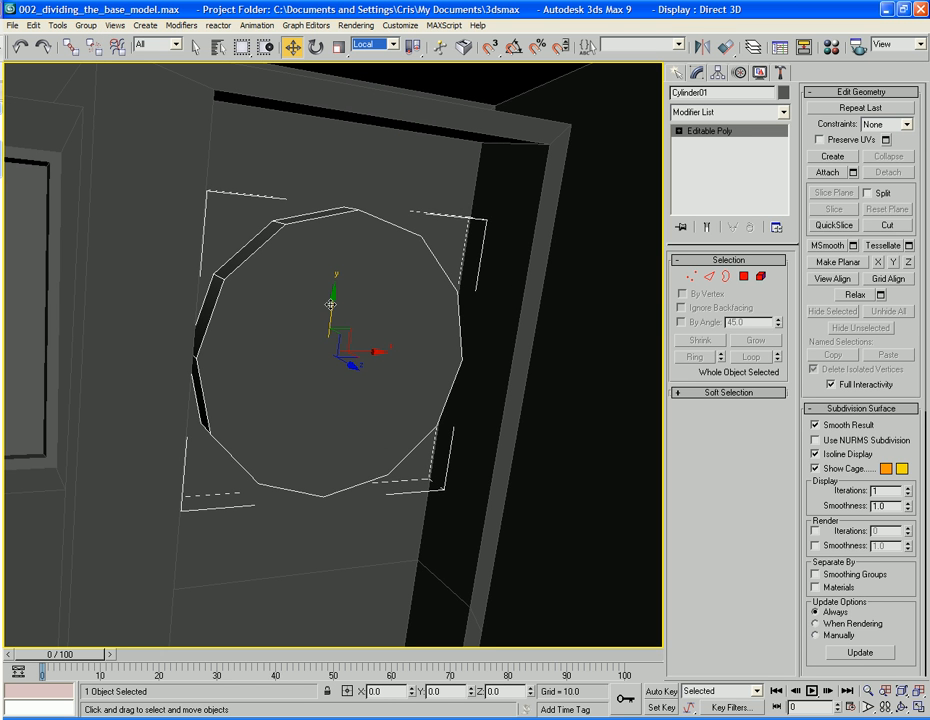
pyautogui.moveTo(331, 305)
pyautogui.keyDown('shift'); pyautogui.mouseDown()
pyautogui.moveTo(295, 525)
pyautogui.moveTo(300, 575)
pyautogui.moveTo(320, 543)
pyautogui.mouseUp(); pyautogui.keyUp('shift')
pyautogui.click(467, 441)
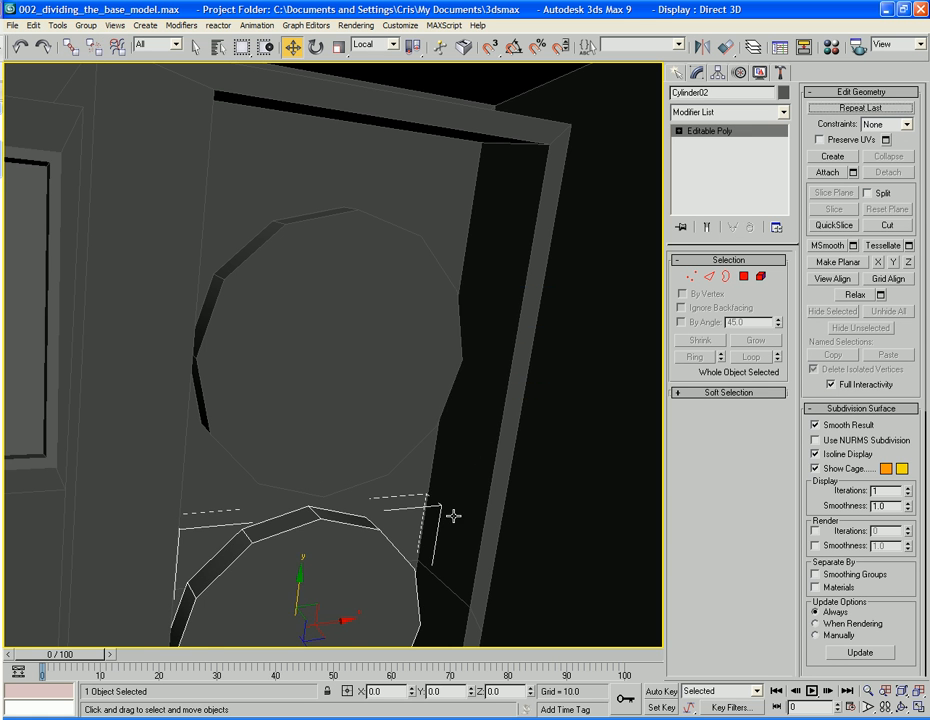
# Attach both cylinders to the obelisk corner piece
pyautogui.moveTo(452, 515)
pyautogui.keyDown('alt'); pyautogui.mouseDown(button='middle')
pyautogui.moveTo(441, 446)
pyautogui.moveTo(401, 444)
pyautogui.moveTo(423, 452)
pyautogui.mouseUp(button='middle'); pyautogui.keyUp('alt')
pyautogui.scroll(-5, 401, 444)
pyautogui.click(496, 430)
pyautogui.keyDown('alt'); pyautogui.moveTo(496, 430); pyautogui.dragTo(426, 369, button='middle'); pyautogui.keyUp('alt')
pyautogui.scroll(-2, 428, 426)
pyautogui.scroll(4, 500, 431)
pyautogui.scroll(-2, 461, 362)
pyautogui.scroll(2, 277, 347)
pyautogui.click(412, 437)
pyautogui.keyDown('alt'); pyautogui.moveTo(411, 438); pyautogui.dragTo(348, 391, button='middle'); pyautogui.keyUp('alt')
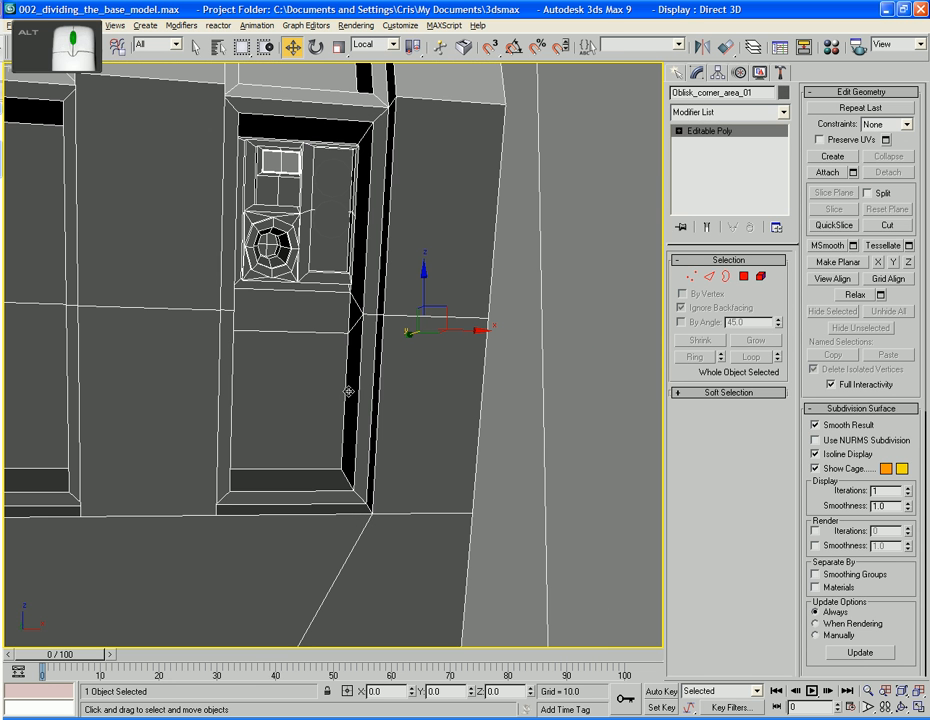
pyautogui.click(822, 173)
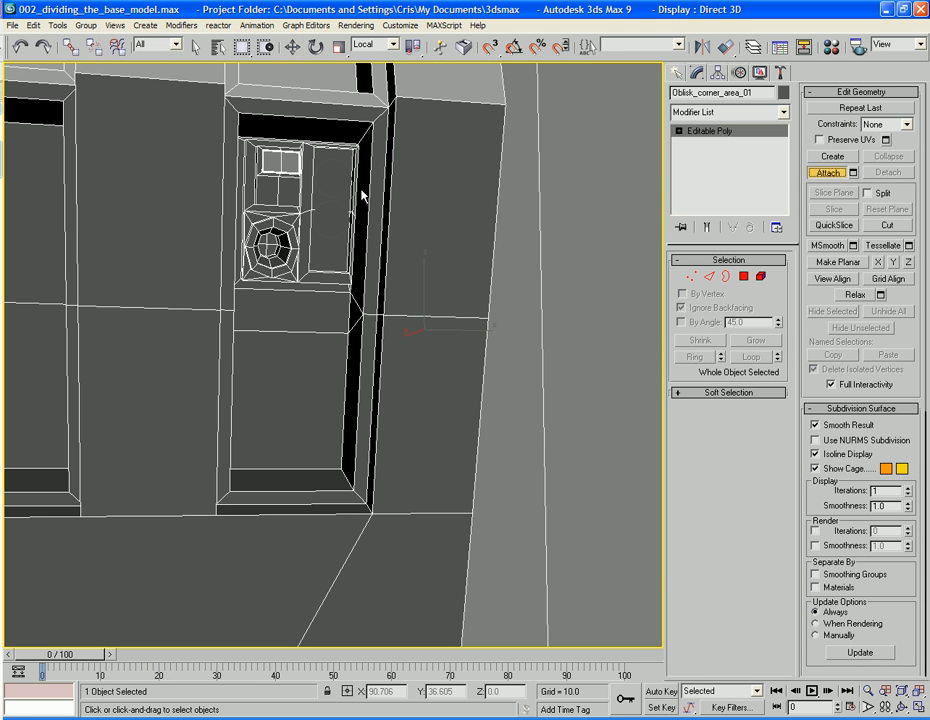
pyautogui.click(839, 177)
pyautogui.scroll(-4, 494, 345)
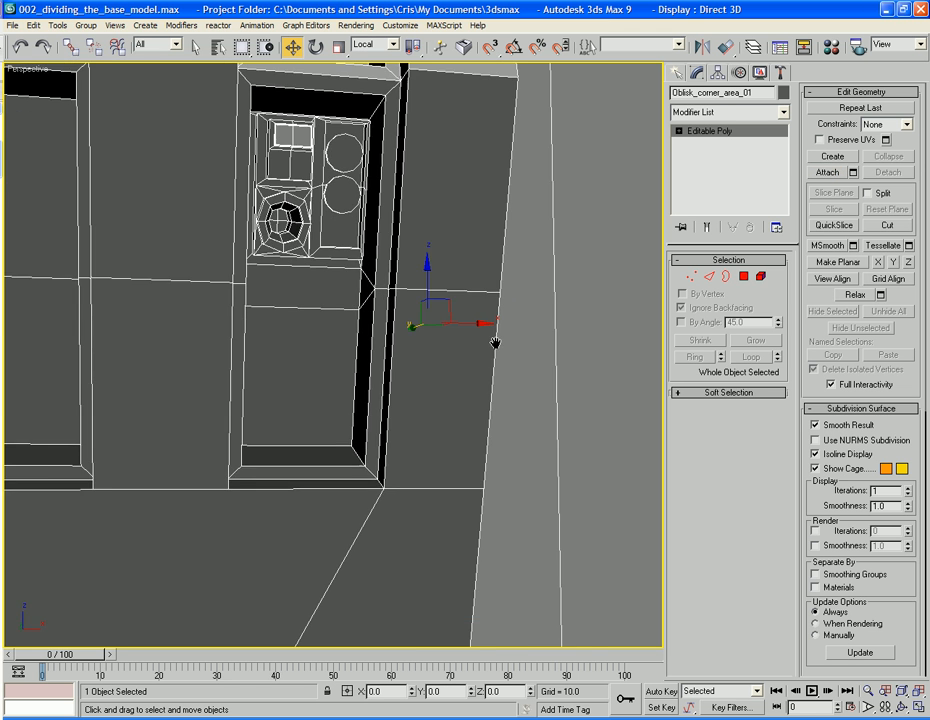
# Inset the two adjoining polygons below the round hollow in the groove as one group, leaving a narrow border
pyautogui.keyDown('alt'); pyautogui.moveTo(492, 343); pyautogui.dragTo(470, 326, button='middle'); pyautogui.keyUp('alt')
pyautogui.press('F4')
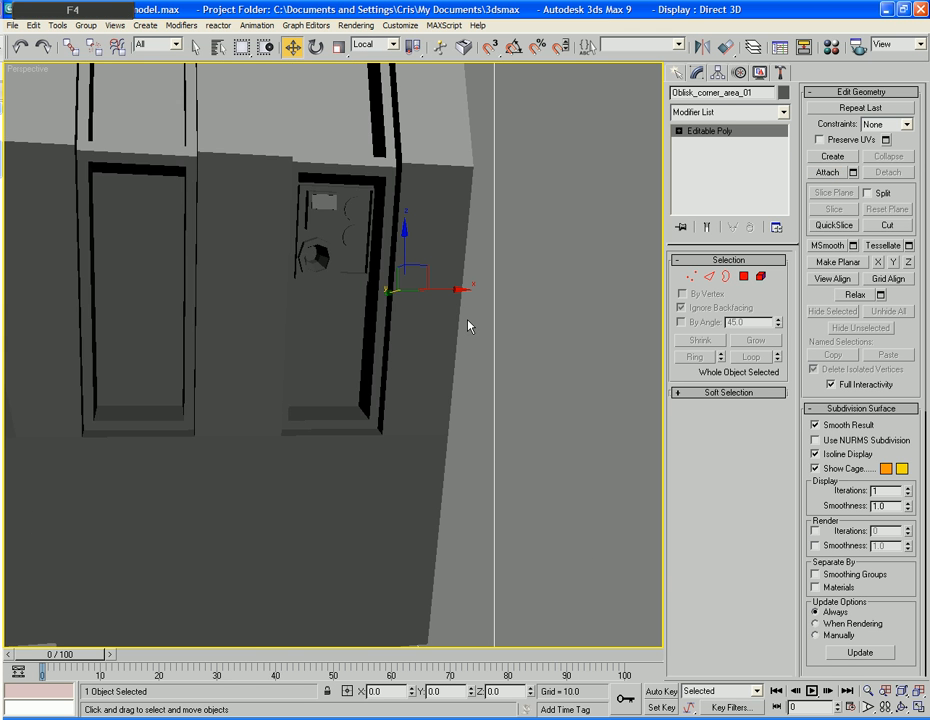
pyautogui.press('F4')
pyautogui.keyDown('alt'); pyautogui.moveTo(428, 380); pyautogui.dragTo(390, 309, button='middle'); pyautogui.keyUp('alt')
pyautogui.scroll(4, 384, 322)
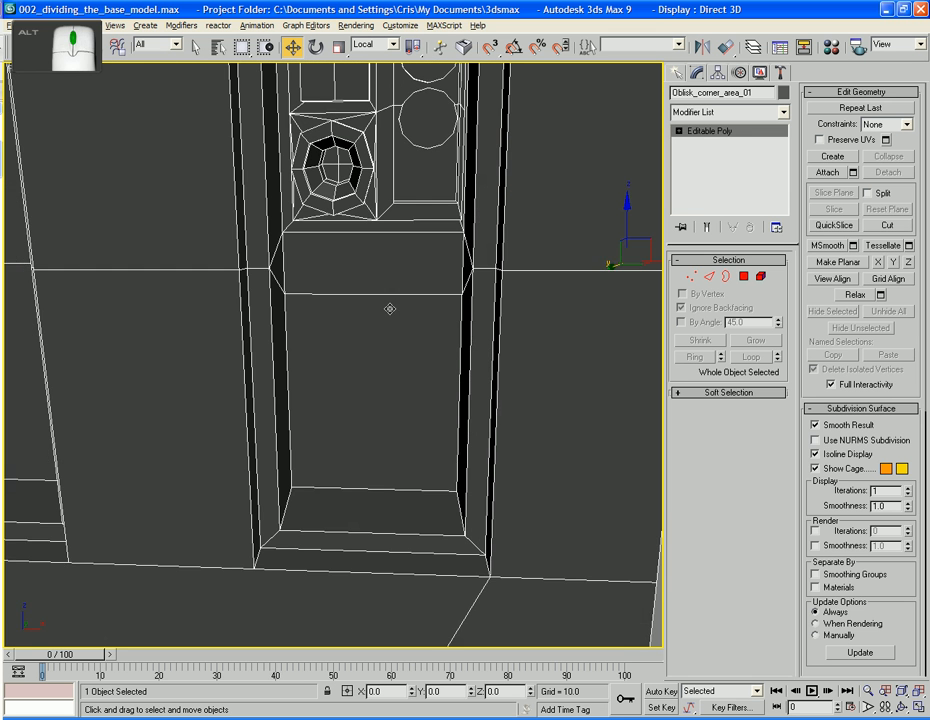
pyautogui.click(743, 276)
pyautogui.click(362, 404)
pyautogui.moveTo(362, 404)
pyautogui.keyDown('alt'); pyautogui.mouseDown(button='middle')
pyautogui.moveTo(342, 413)
pyautogui.moveTo(352, 409)
pyautogui.mouseUp(button='middle'); pyautogui.keyUp('alt')
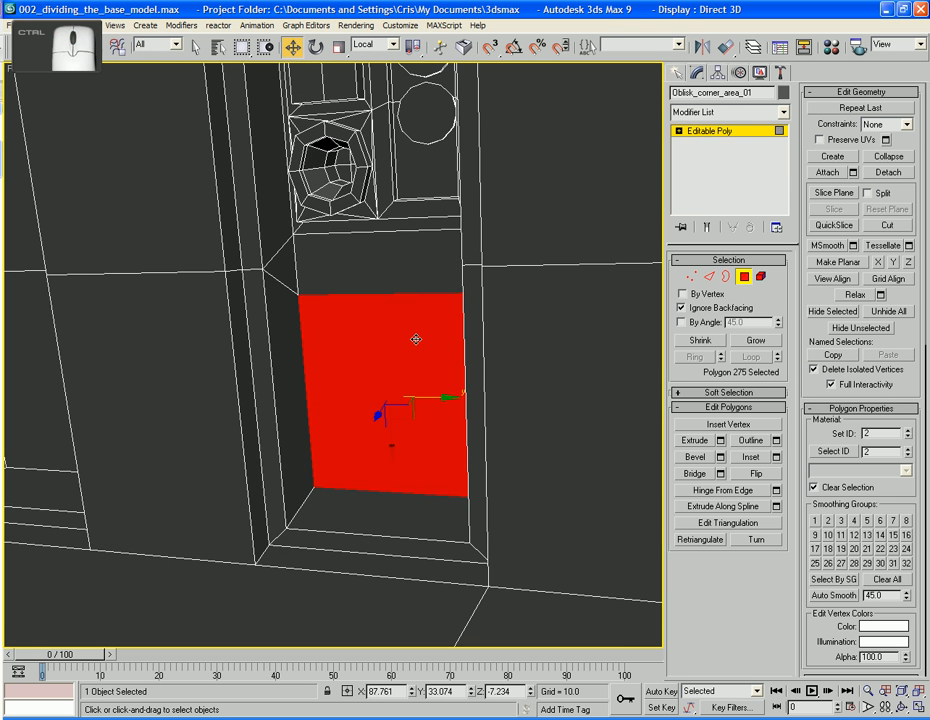
pyautogui.keyDown('ctrl'); pyautogui.click(408, 272); pyautogui.keyUp('ctrl')
pyautogui.keyDown('alt'); pyautogui.moveTo(415, 323); pyautogui.dragTo(466, 330, button='middle'); pyautogui.keyUp('alt')
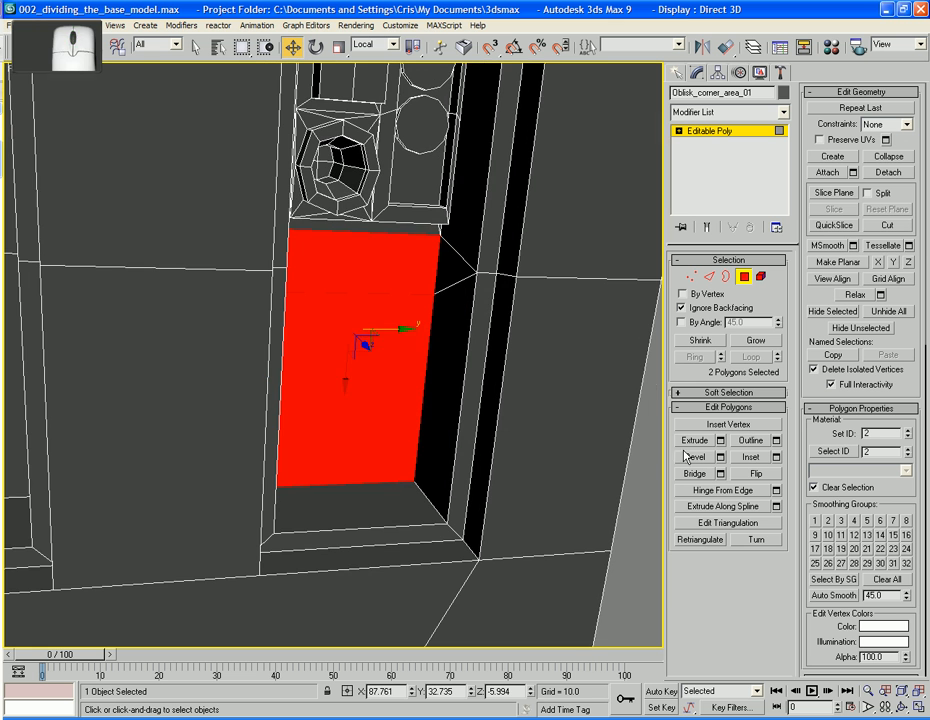
pyautogui.click(752, 458)
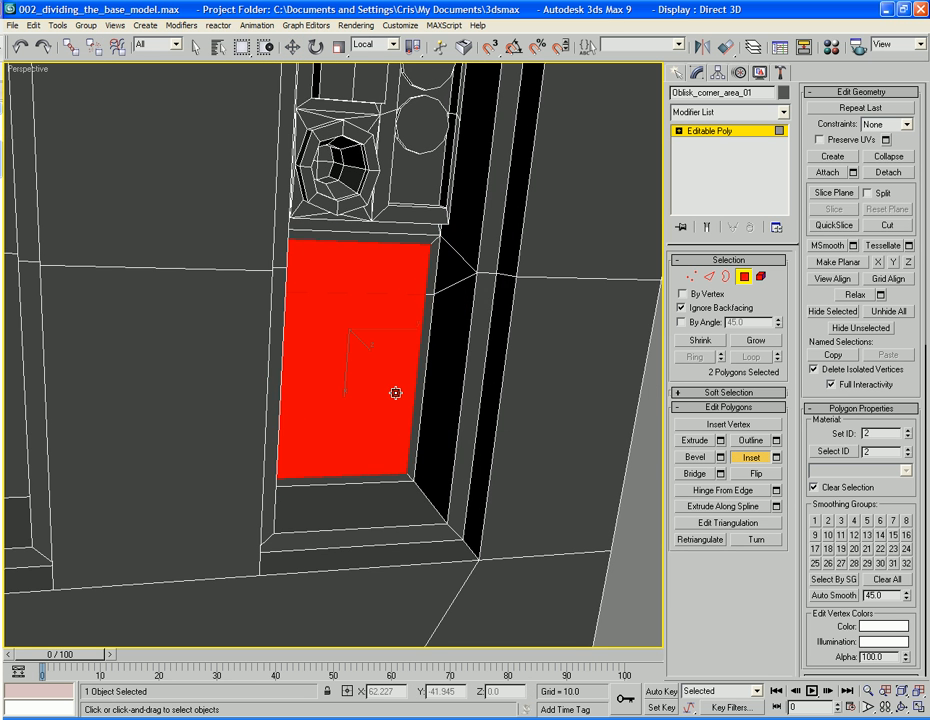
pyautogui.keyDown('alt'); pyautogui.moveTo(396, 393); pyautogui.dragTo(346, 410, button='middle'); pyautogui.keyUp('alt')
# Extrude the two inset polygons slightly inward to form a shallow recessed panel
pyautogui.click(697, 441)
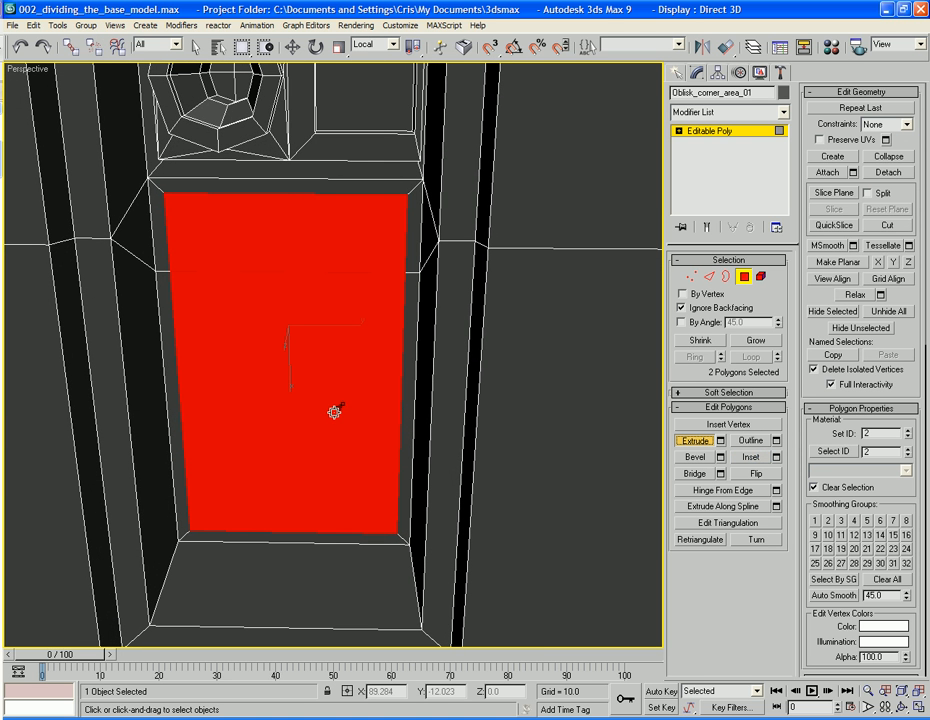
pyautogui.moveTo(259, 365); pyautogui.dragTo(259, 367)
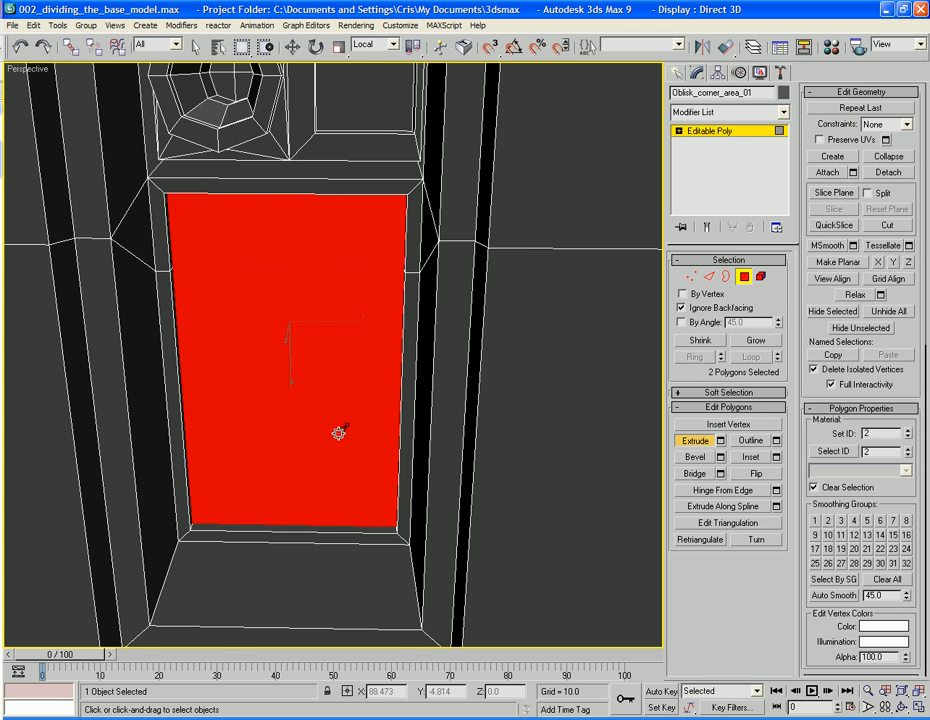
pyautogui.keyDown('alt'); pyautogui.moveTo(338, 432); pyautogui.dragTo(387, 407, button='middle'); pyautogui.keyUp('alt')
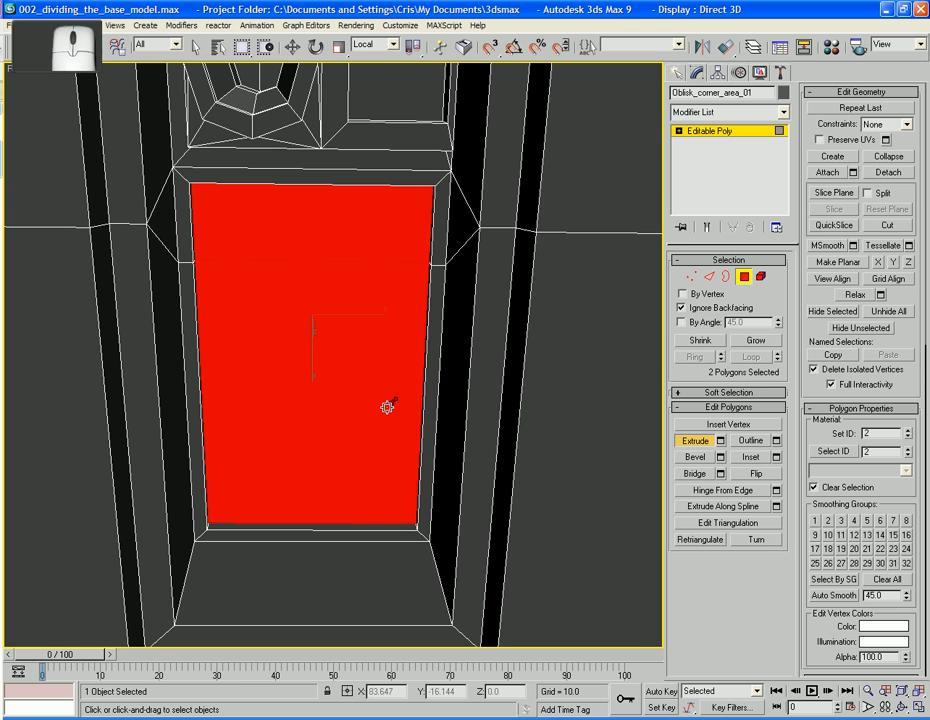
pyautogui.click(629, 339)
pyautogui.scroll(2, 430, 355)
pyautogui.keyDown('alt'); pyautogui.moveTo(413, 351); pyautogui.dragTo(450, 402, button='middle'); pyautogui.keyUp('alt')
# Remove the five horizontal edges crossing the recessed panel, its side walls and the narrow border strips
pyautogui.click(709, 277)
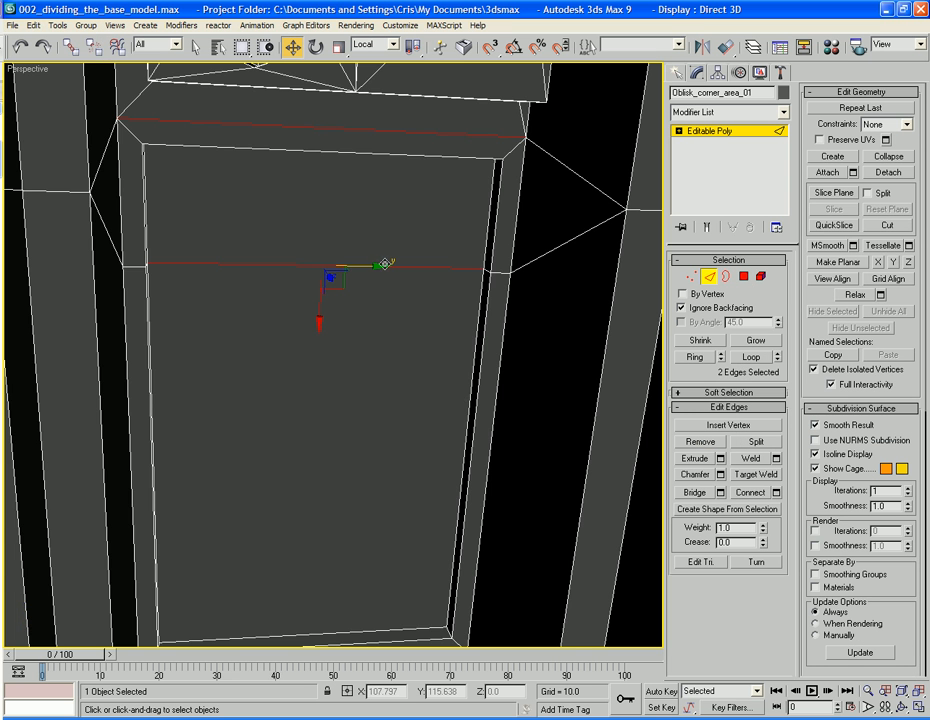
pyautogui.click(385, 265)
pyautogui.keyDown('alt'); pyautogui.moveTo(385, 265); pyautogui.dragTo(425, 281, button='middle'); pyautogui.keyUp('alt')
pyautogui.scroll(2, 425, 281)
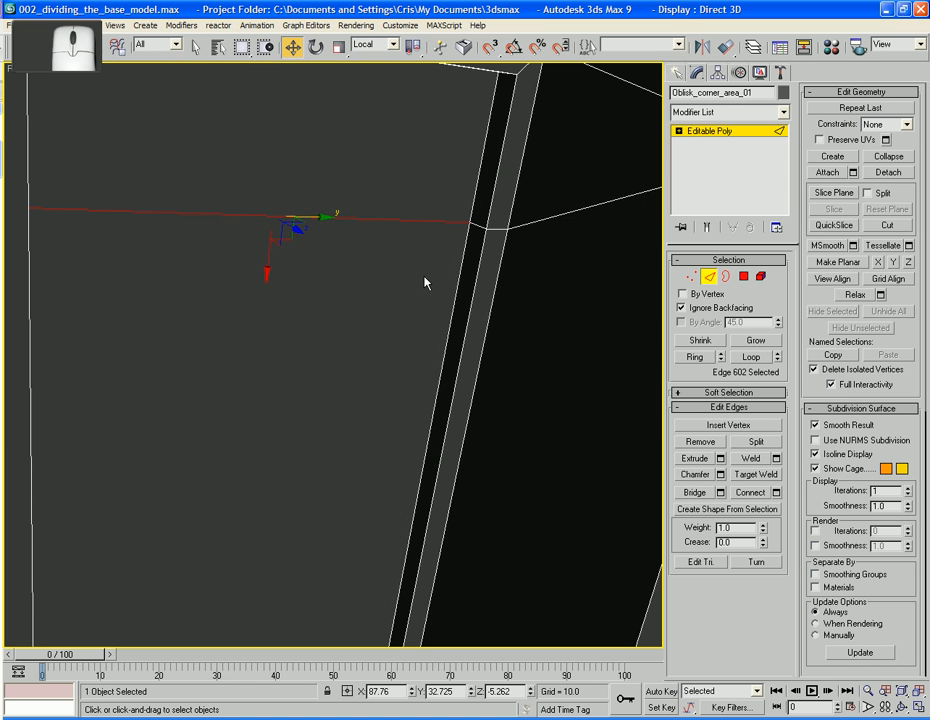
pyautogui.keyDown('ctrl'); pyautogui.click(480, 228); pyautogui.keyUp('ctrl')
pyautogui.keyDown('alt'); pyautogui.moveTo(297, 270); pyautogui.dragTo(198, 271, button='middle'); pyautogui.keyUp('alt')
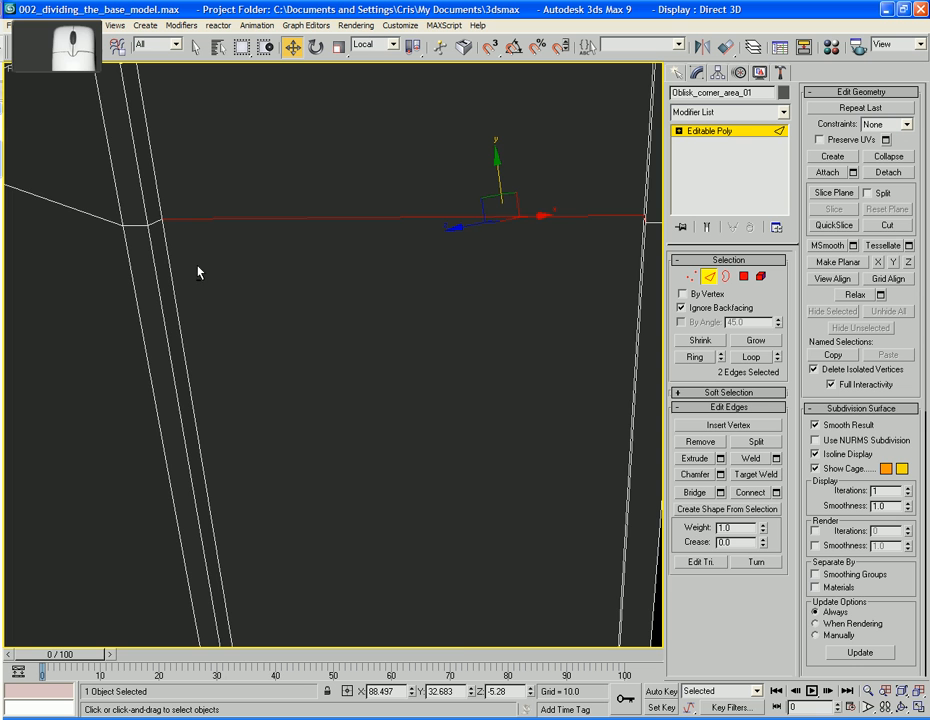
pyautogui.keyDown('ctrl'); pyautogui.click(158, 222); pyautogui.keyUp('ctrl')
pyautogui.keyDown('ctrl'); pyautogui.click(145, 224); pyautogui.keyUp('ctrl')
pyautogui.keyDown('alt'); pyautogui.moveTo(494, 264); pyautogui.dragTo(540, 260, button='middle'); pyautogui.keyUp('alt')
pyautogui.keyDown('ctrl'); pyautogui.click(558, 228); pyautogui.keyUp('ctrl')
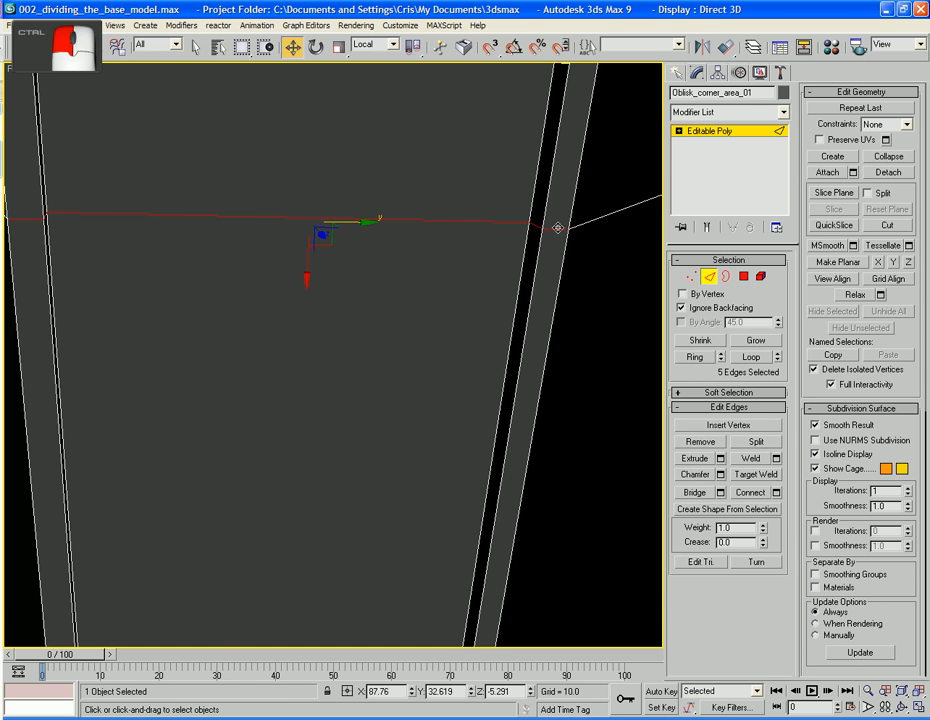
pyautogui.press('BackSpace')
# Remove the four leftover vertices along the vertical edges of the recessed panel and its side walls
pyautogui.press('1')
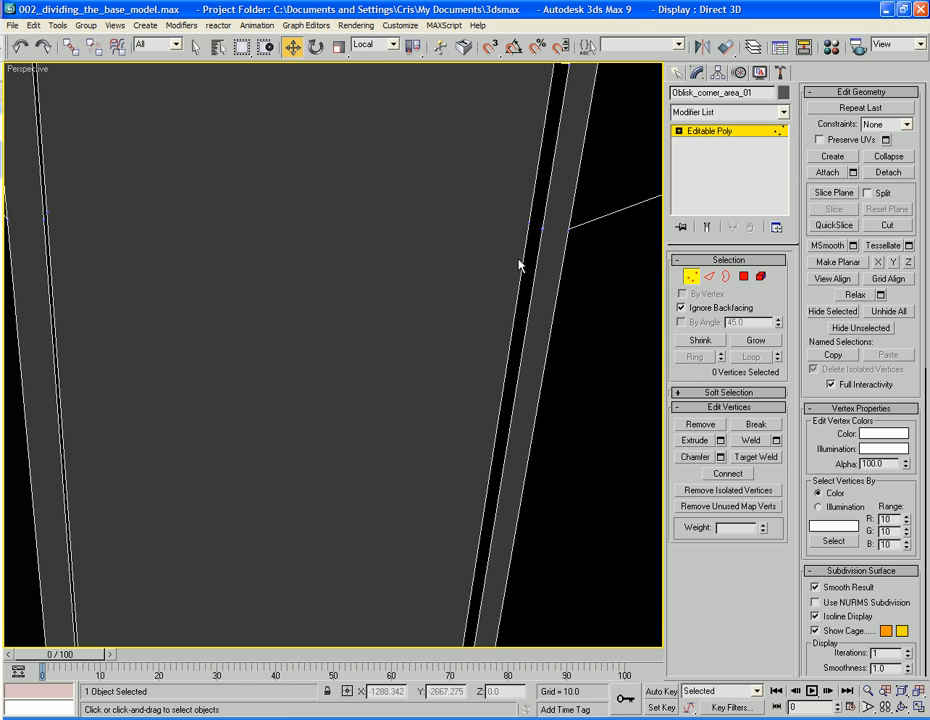
pyautogui.click(548, 232)
pyautogui.press('BackSpace')
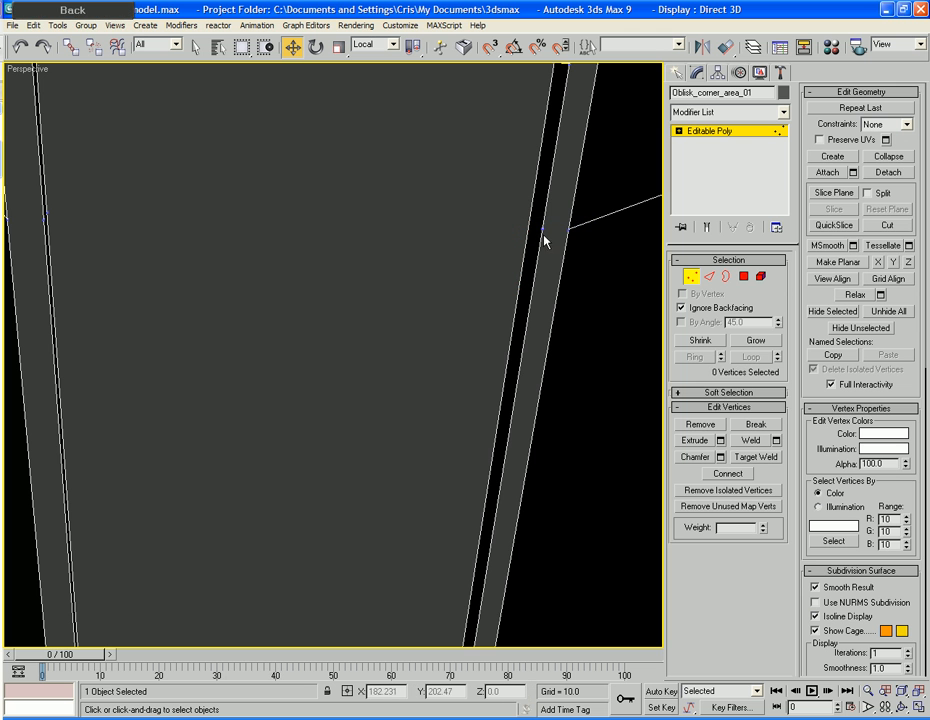
pyautogui.click(545, 231)
pyautogui.press('BackSpace')
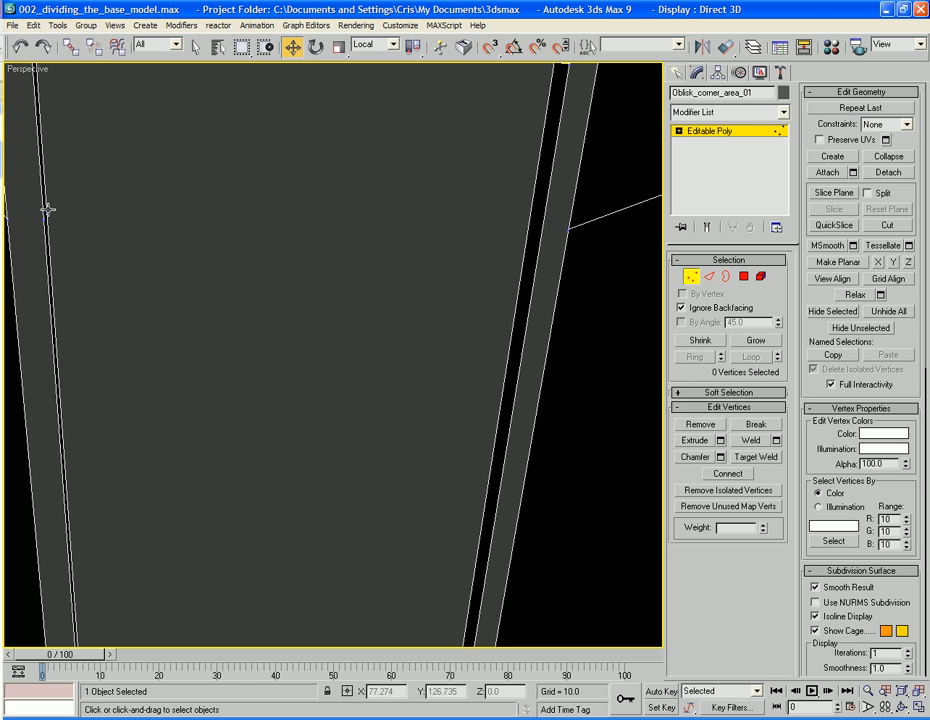
pyautogui.click(47, 210)
pyautogui.press('BackSpace')
pyautogui.click(45, 218)
pyautogui.press('BackSpace')
pyautogui.scroll(-5, 158, 221)
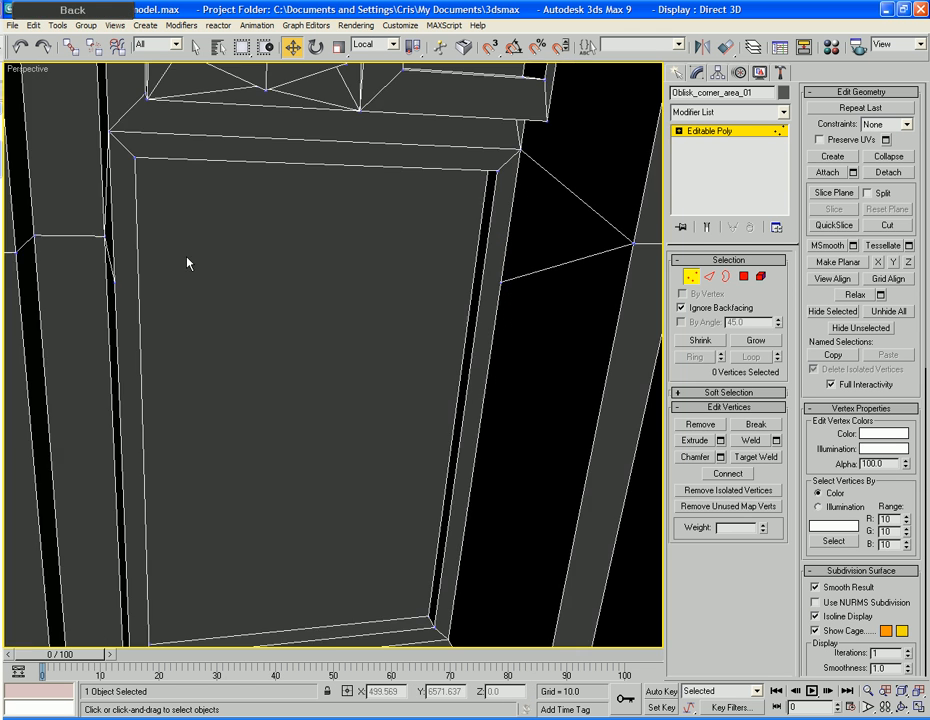
# Try tessellating the recessed panel polygon with the Face type, and undo the tessellation
pyautogui.click(743, 276)
pyautogui.click(400, 286)
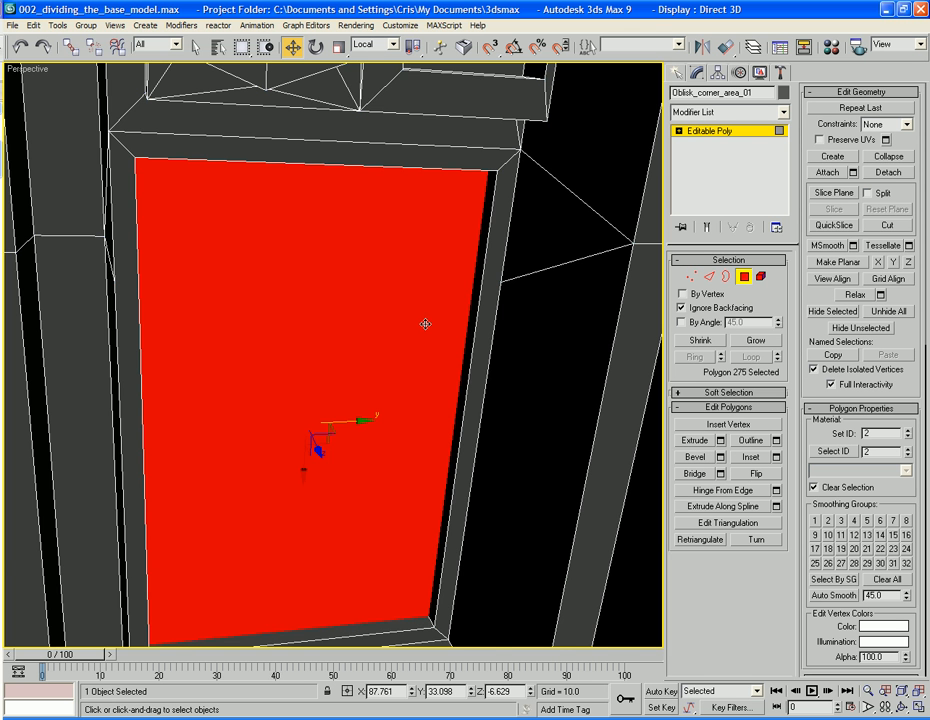
pyautogui.scroll(-4, 425, 326)
pyautogui.scroll(4, 415, 253)
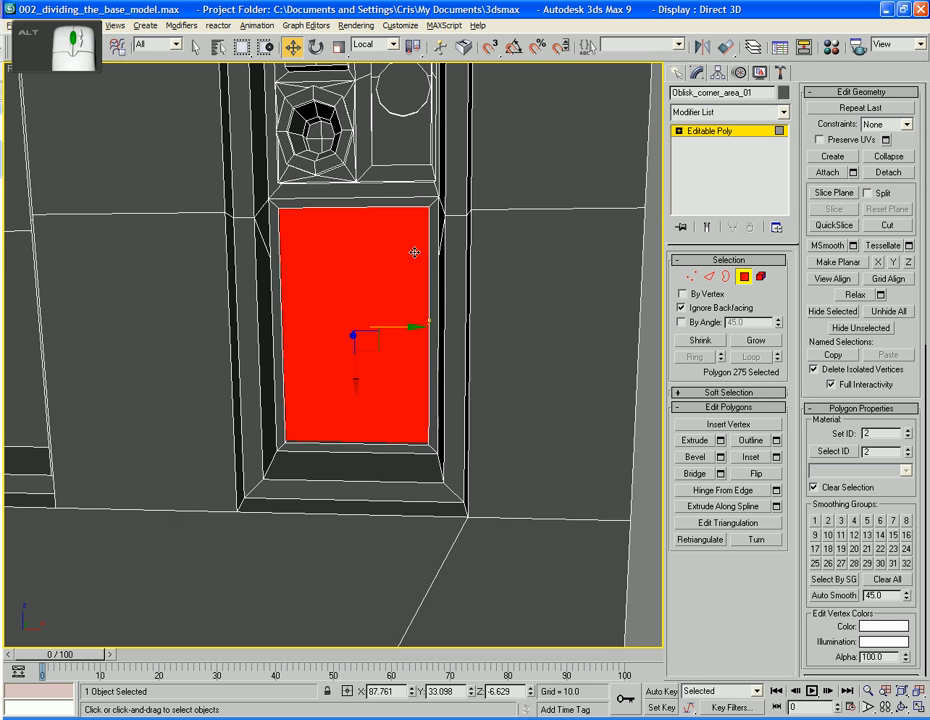
pyautogui.moveTo(414, 252); pyautogui.dragTo(415, 260, button='middle')
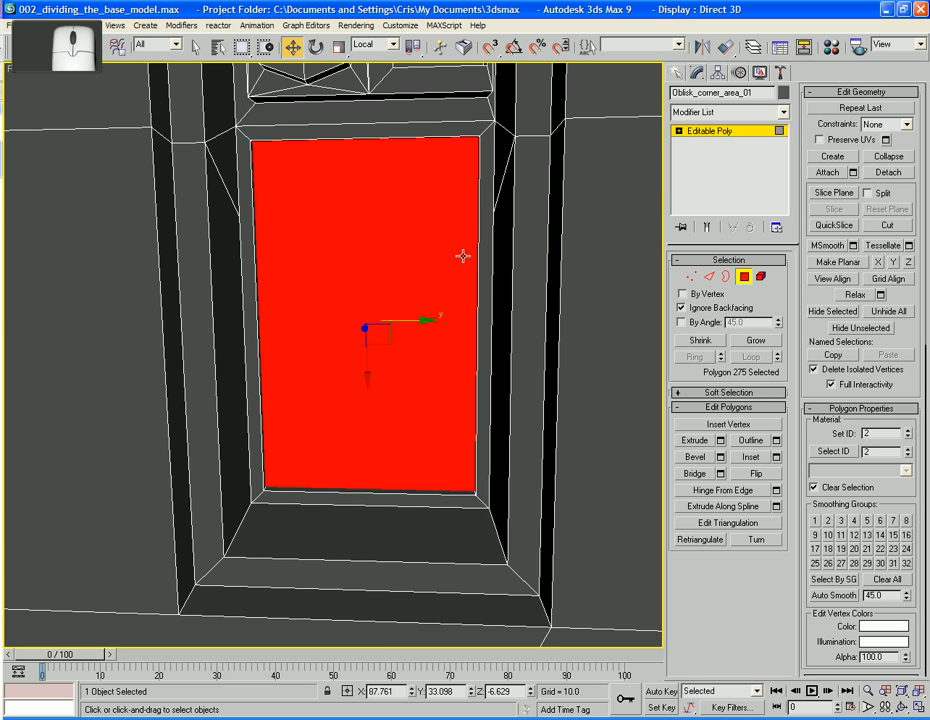
pyautogui.click(909, 246)
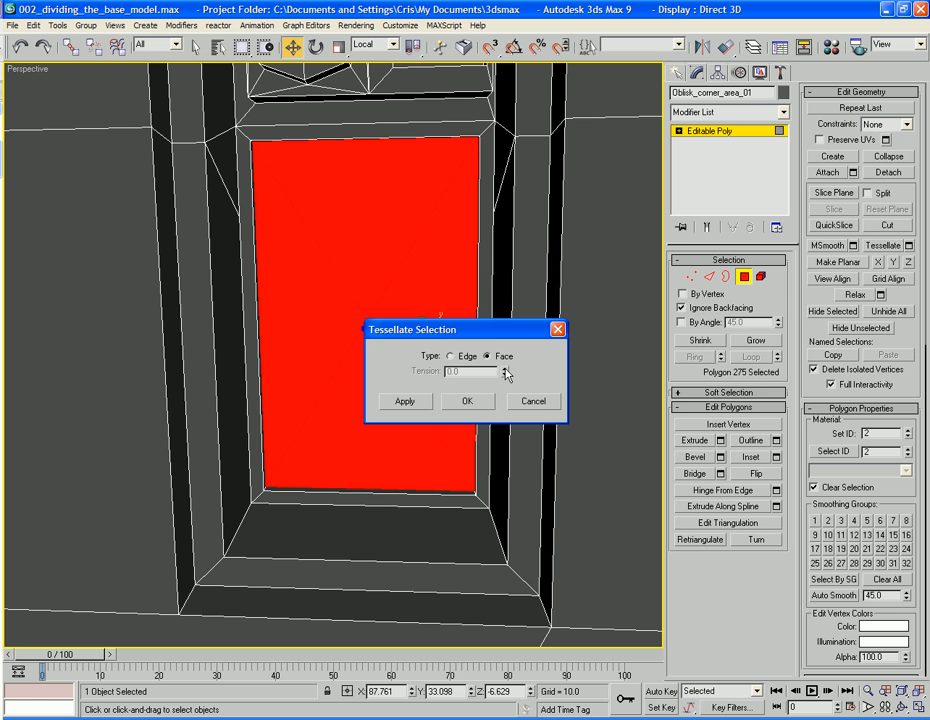
pyautogui.moveTo(502, 337); pyautogui.dragTo(696, 325)
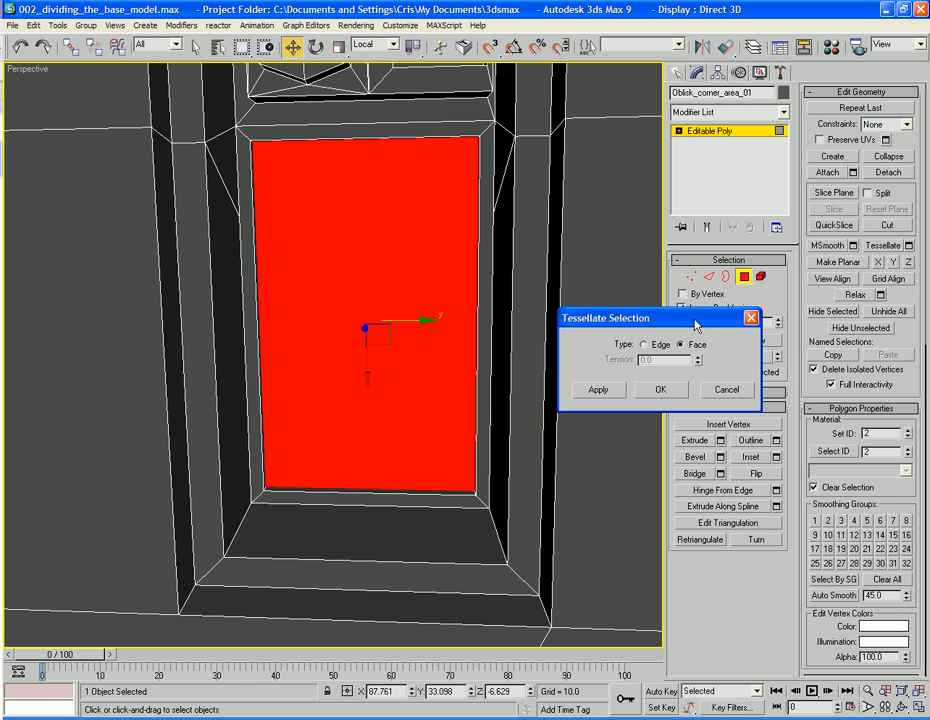
pyautogui.click(662, 390)
pyautogui.click(573, 365)
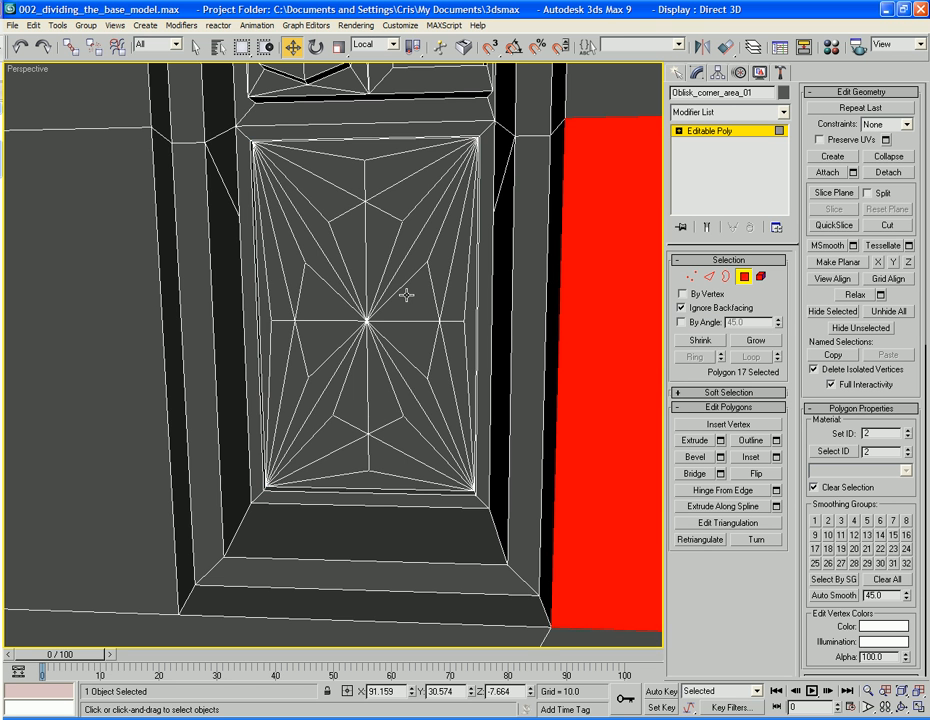
pyautogui.hotkey('ctrl', 'z')
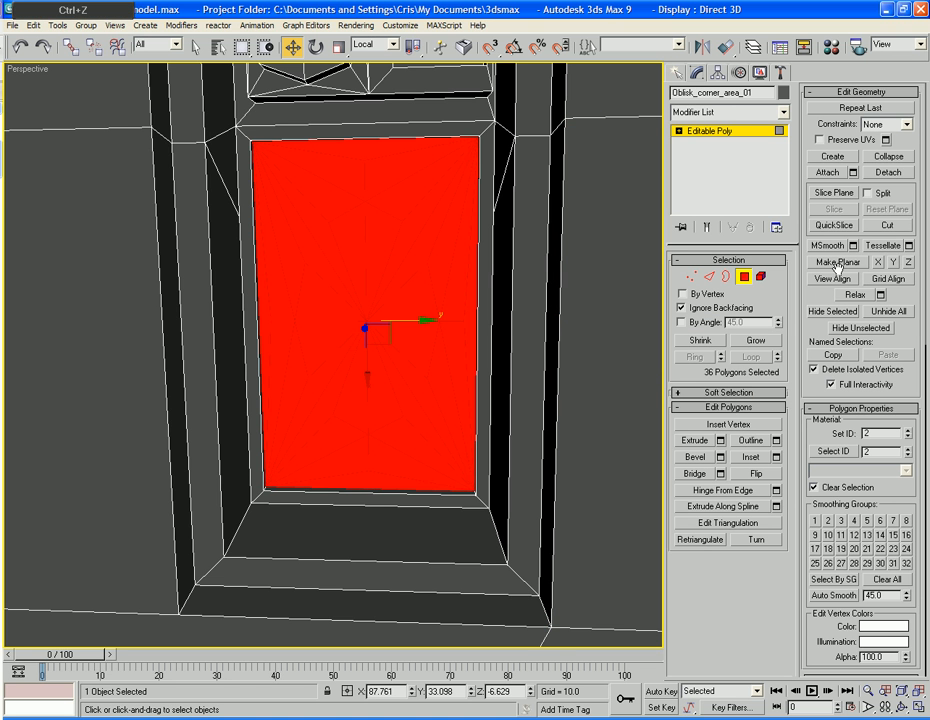
pyautogui.hotkey('ctrl', 'z')
pyautogui.keyDown('alt'); pyautogui.moveTo(448, 304); pyautogui.dragTo(436, 313, button='middle'); pyautogui.keyUp('alt')
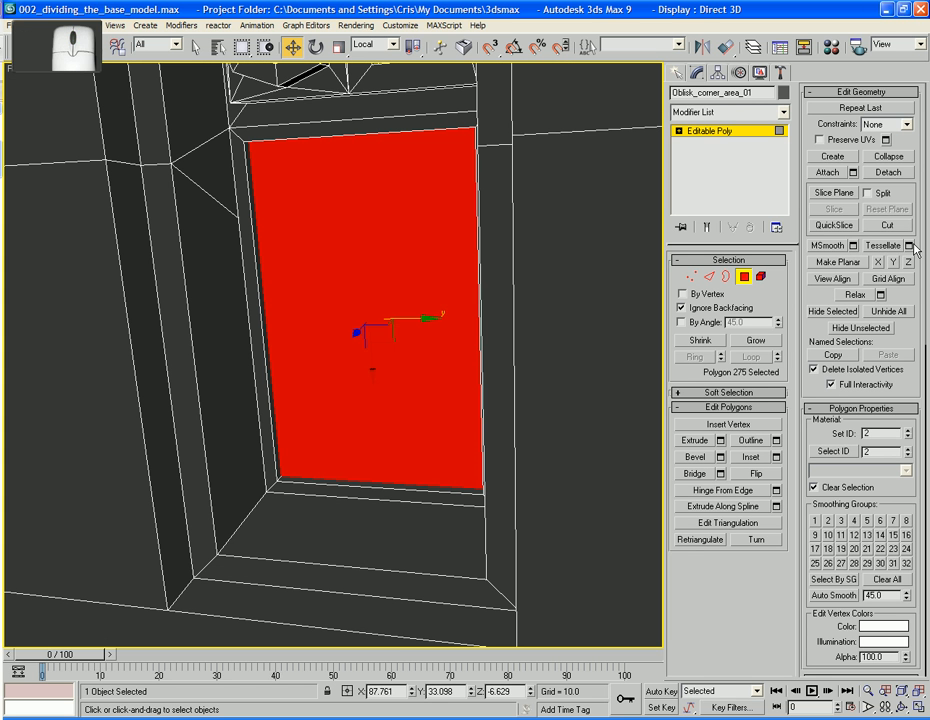
# Try tessellating the recessed panel polygon repeatedly with the Edge type at tension 0.0, and undo the passes
pyautogui.click(909, 245)
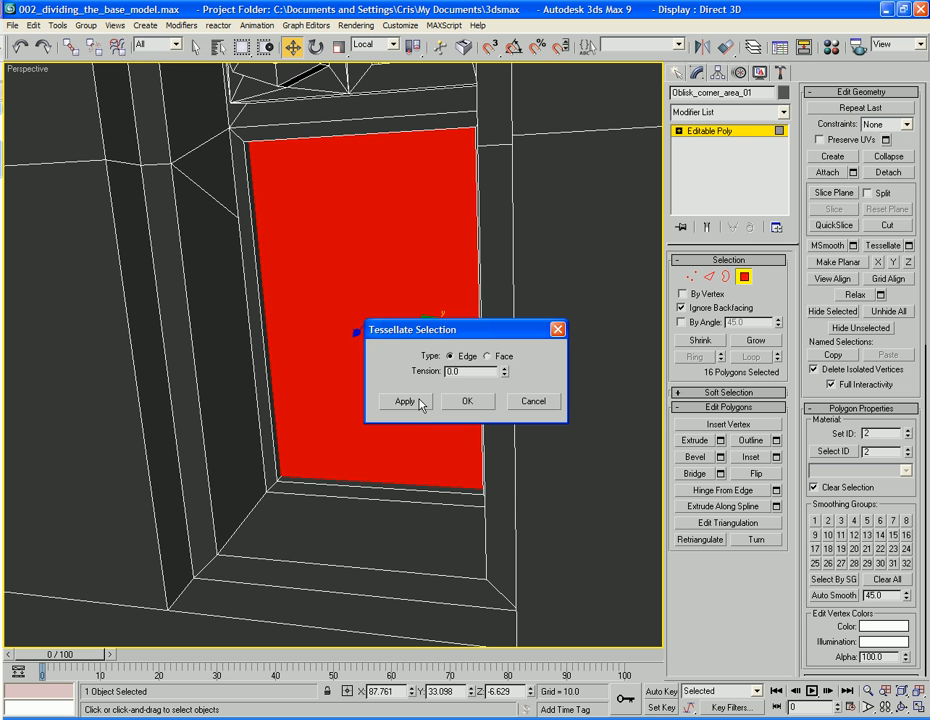
pyautogui.click(466, 401)
pyautogui.click(541, 385)
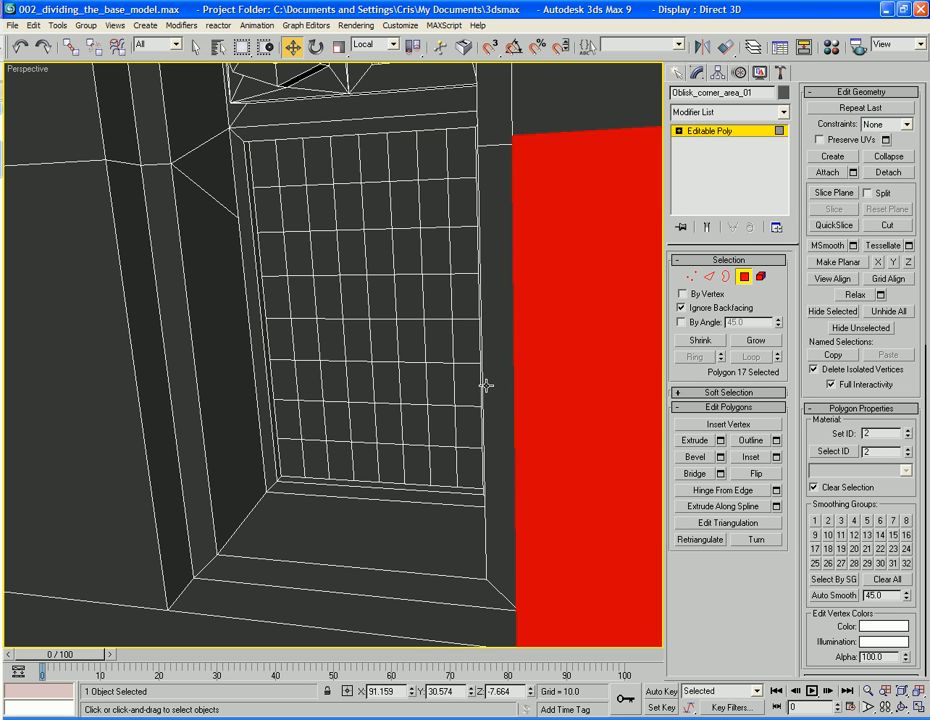
pyautogui.hotkey('ctrl', 'z')
pyautogui.keyDown('alt'); pyautogui.moveTo(485, 385); pyautogui.dragTo(418, 399, button='middle'); pyautogui.keyUp('alt')
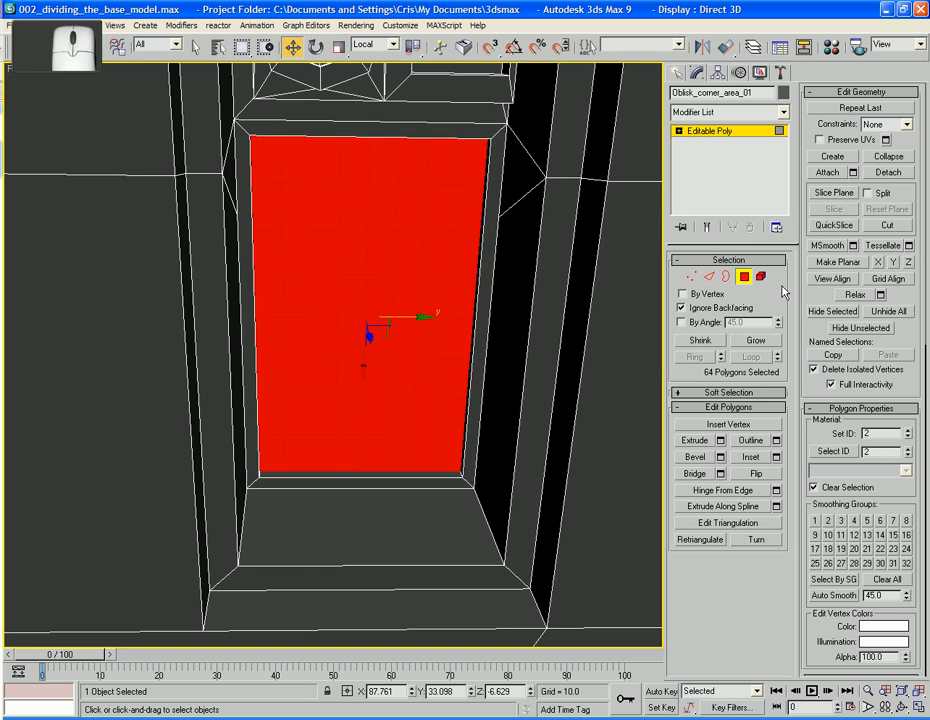
pyautogui.keyDown('alt'); pyautogui.moveTo(520, 366); pyautogui.dragTo(512, 344, button='middle'); pyautogui.keyUp('alt')
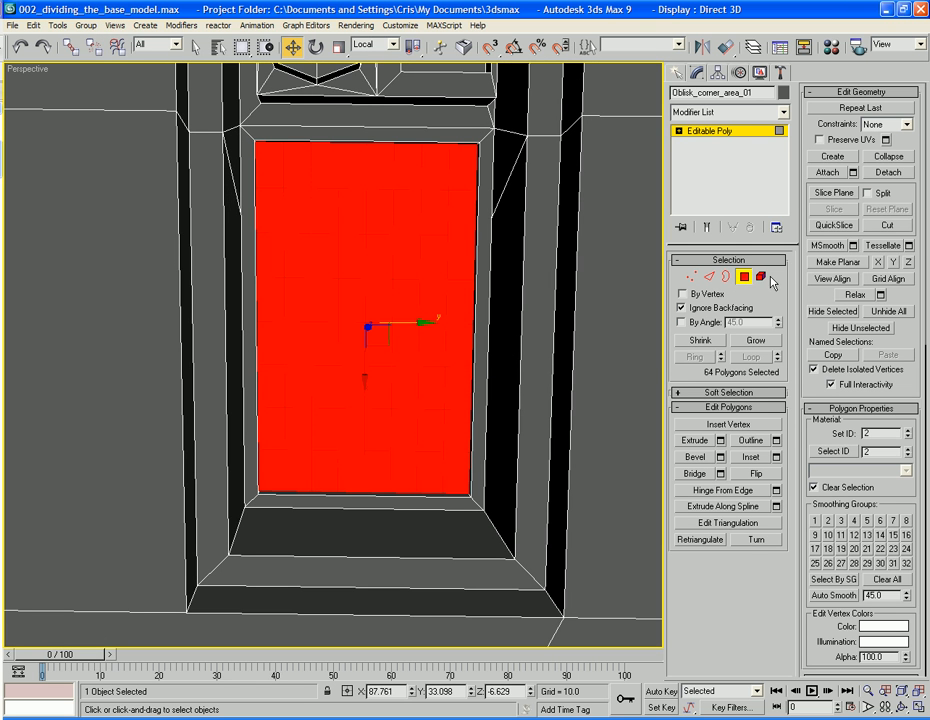
pyautogui.hotkey('ctrl', 'z')
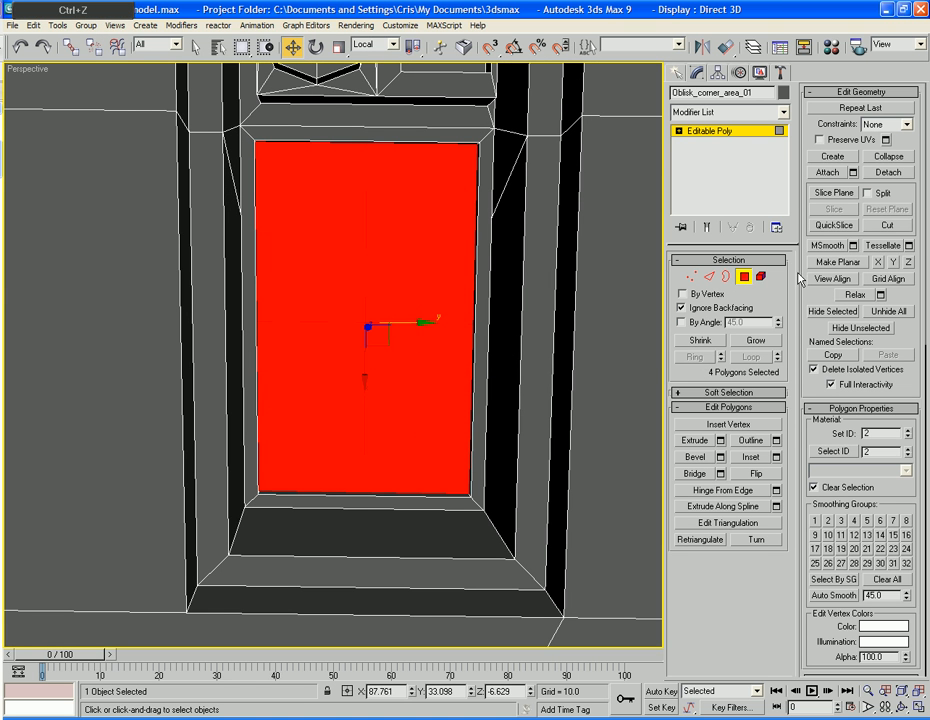
pyautogui.hotkey('ctrl', 'z')
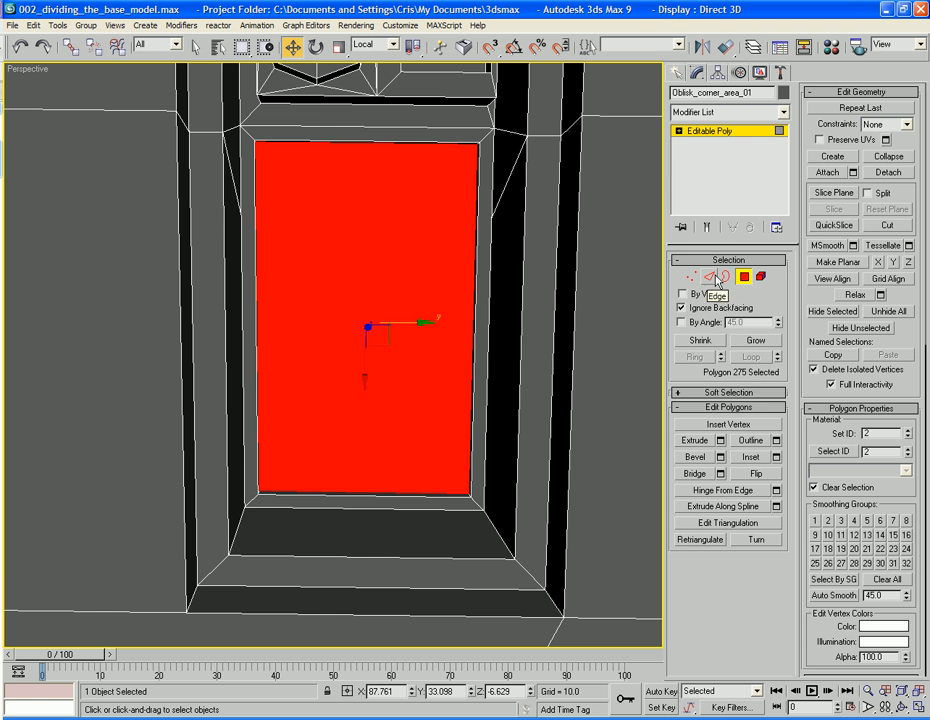
pyautogui.click(887, 225)
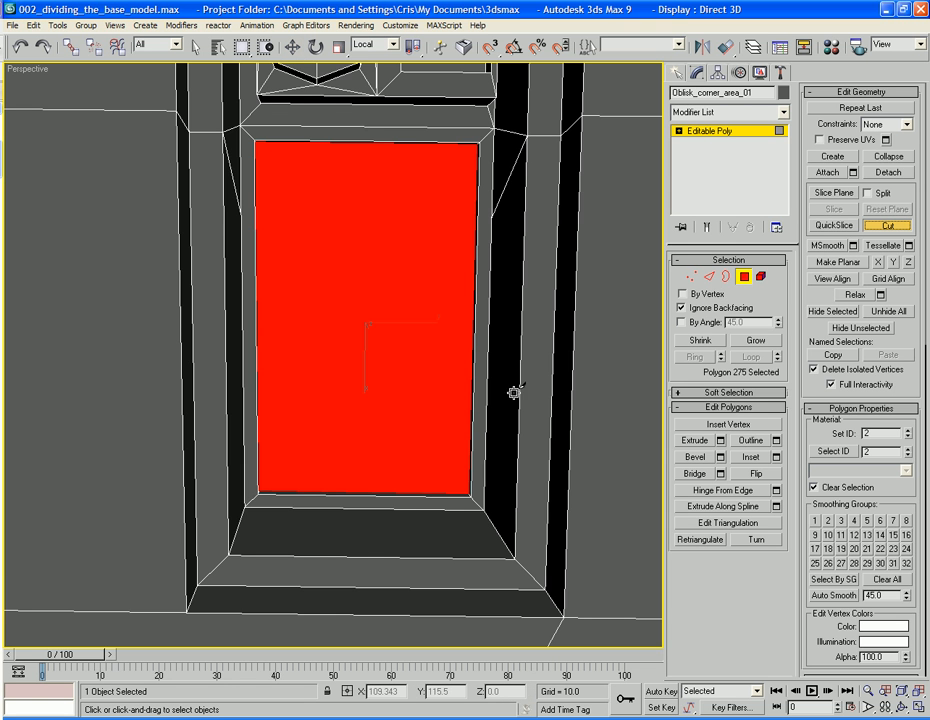
pyautogui.click(469, 491)
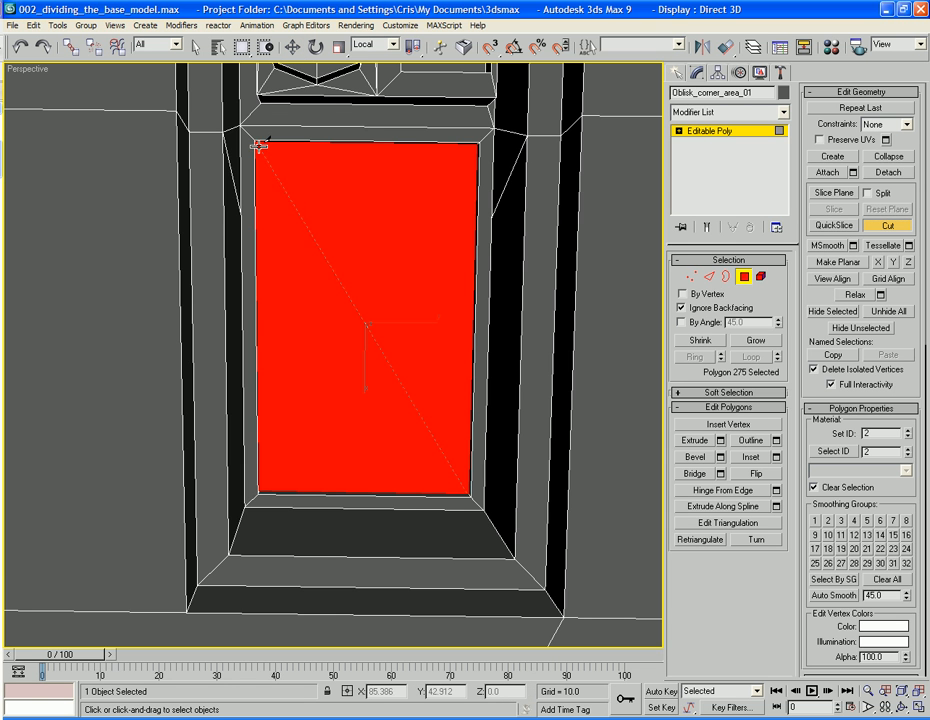
pyautogui.press('w')
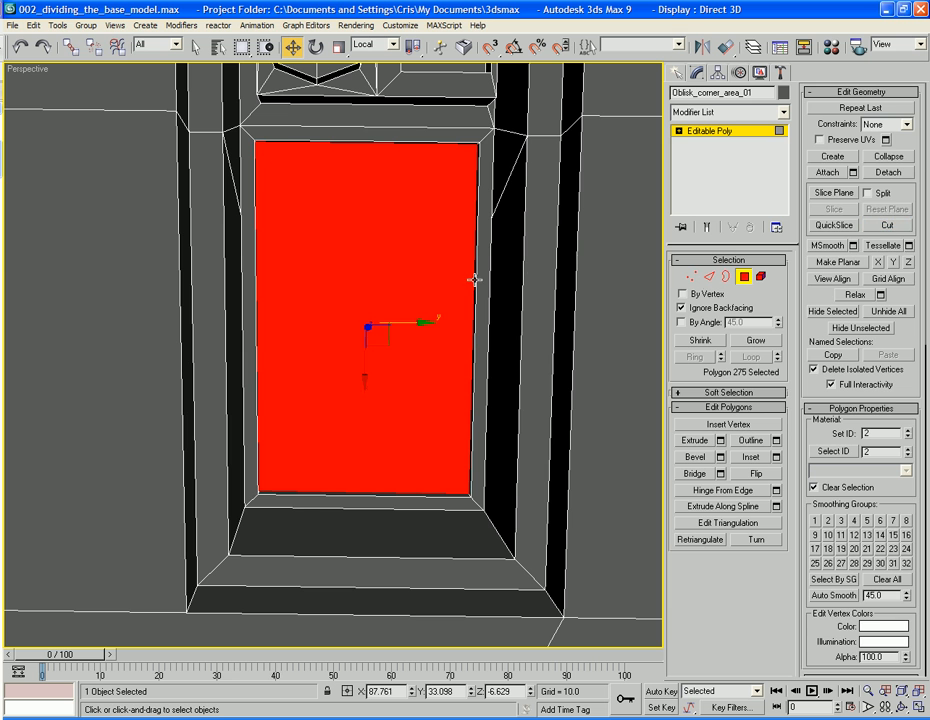
pyautogui.click(740, 276)
pyautogui.hotkey('ctrl', 'z')
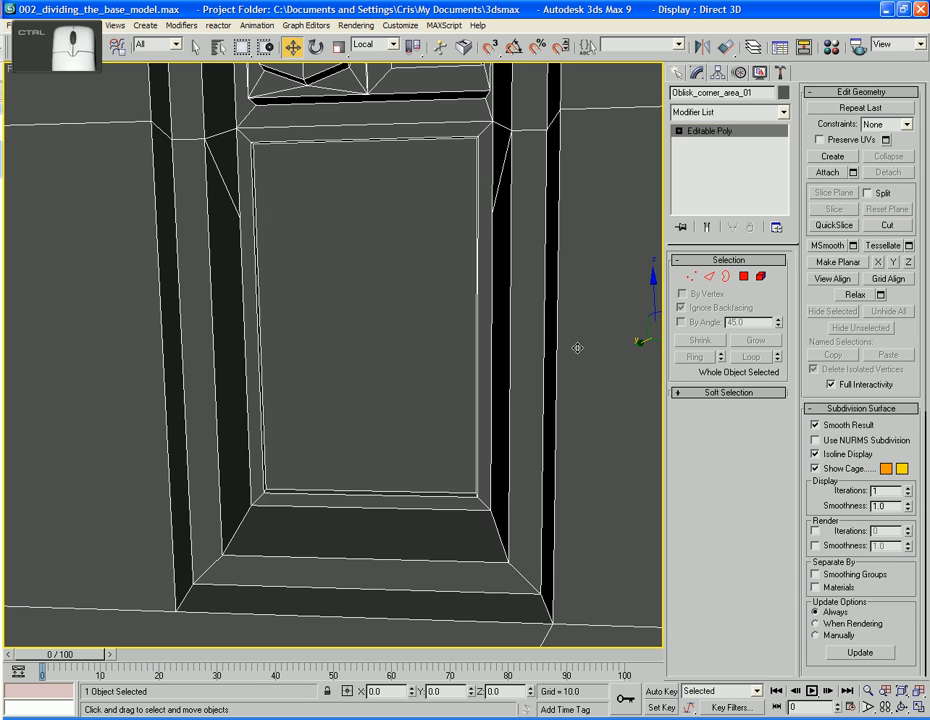
pyautogui.hotkey('ctrl', 'z')
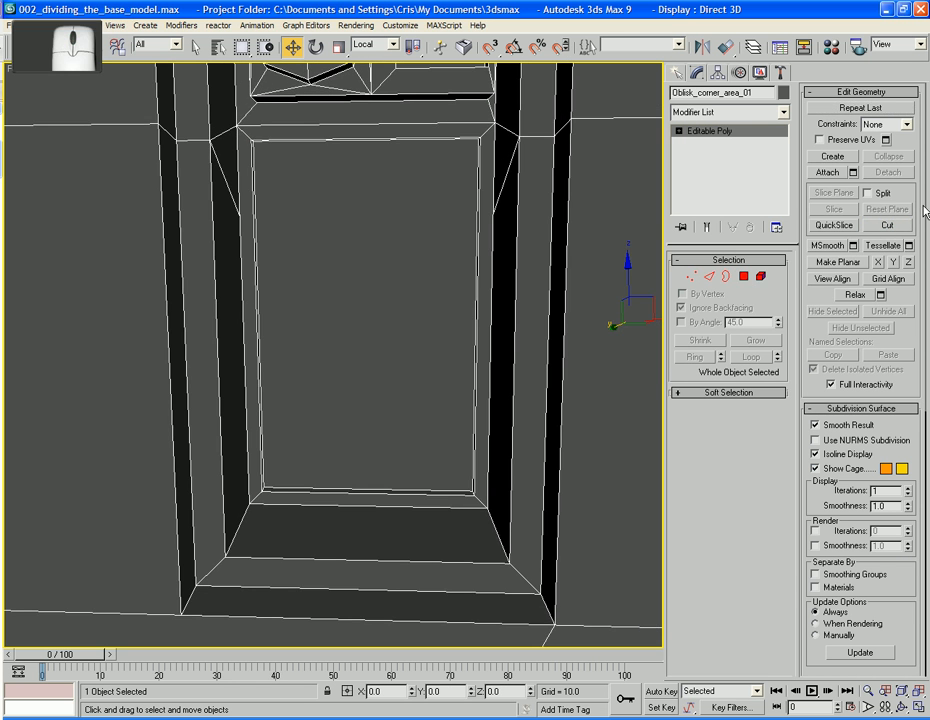
# Try cutting a diagonal edge across the recessed panel from its lower-right to its upper-left corner, and undo the cut
pyautogui.click(885, 227)
pyautogui.keyDown('alt'); pyautogui.moveTo(529, 320); pyautogui.dragTo(533, 311, button='middle'); pyautogui.keyUp('alt')
pyautogui.scroll(1, 533, 311)
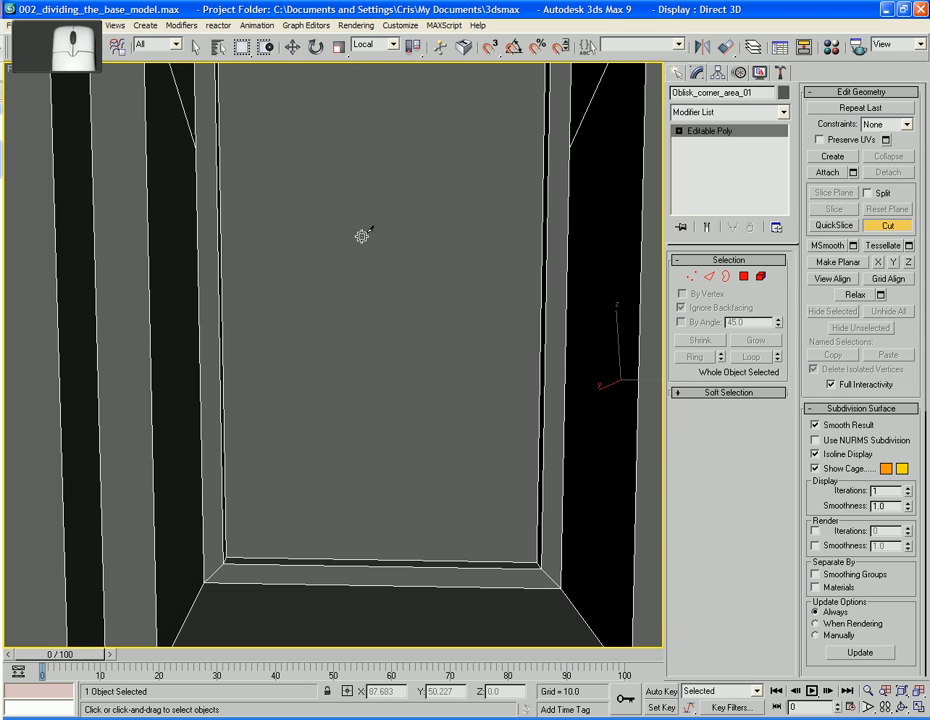
pyautogui.moveTo(378, 262); pyautogui.dragTo(366, 340, button='middle')
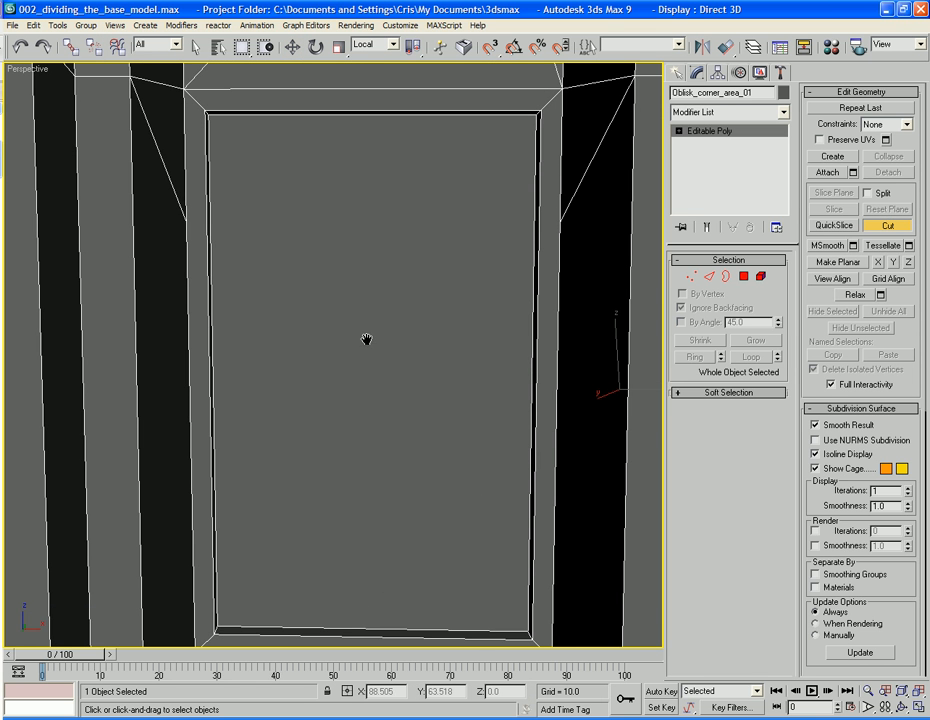
pyautogui.click(528, 632)
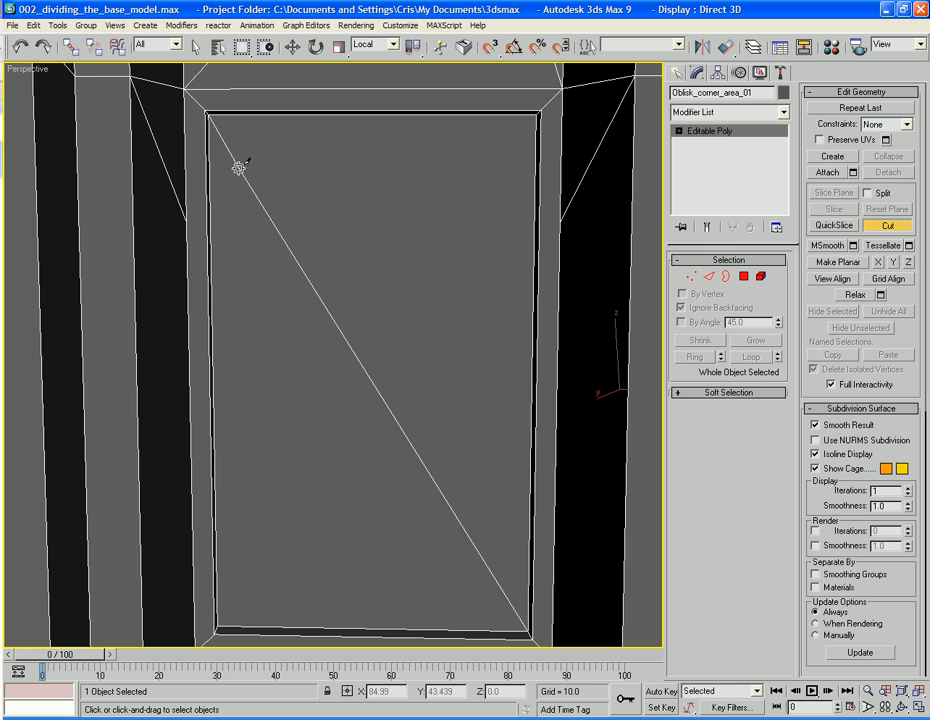
pyautogui.hotkey('ctrl', 'z')
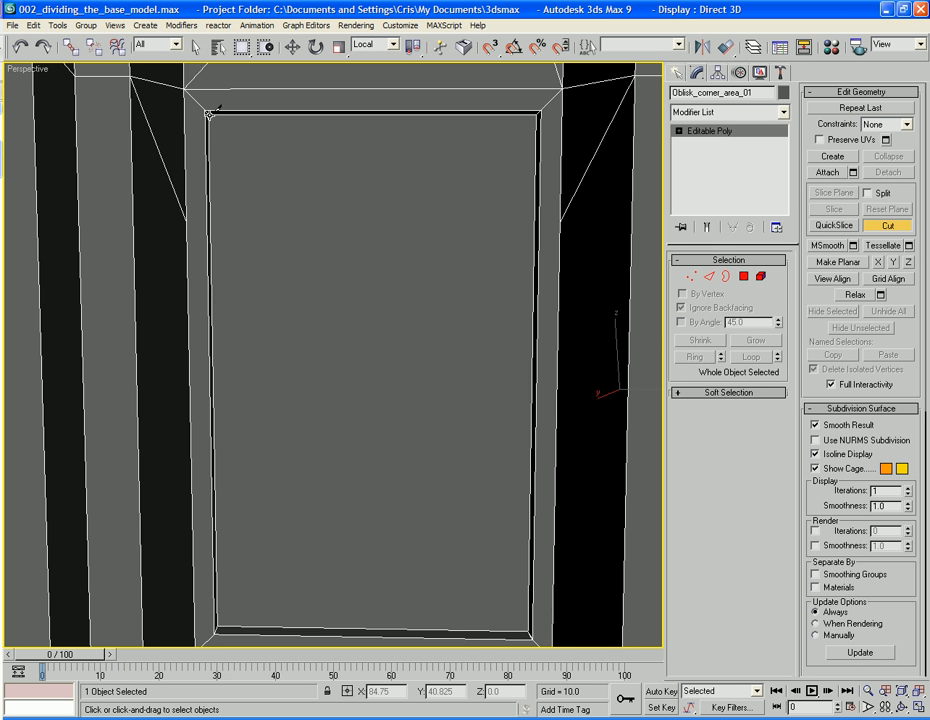
pyautogui.keyDown('alt'); pyautogui.moveTo(156, 190); pyautogui.dragTo(238, 192, button='middle'); pyautogui.keyUp('alt')
pyautogui.hotkey('ctrl', 'z')
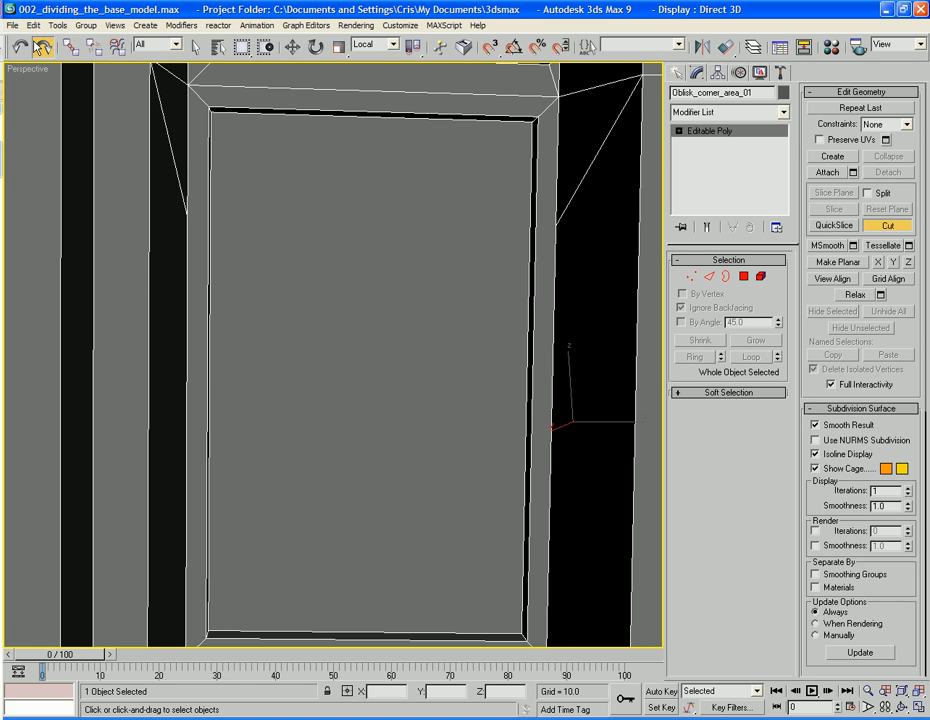
# Retry the cut from the recessed panel's lower-right corner toward its upper edge, undoing the attempts
pyautogui.moveTo(236, 262); pyautogui.dragTo(212, 356, button='middle')
pyautogui.moveTo(267, 445); pyautogui.dragTo(273, 305, button='middle')
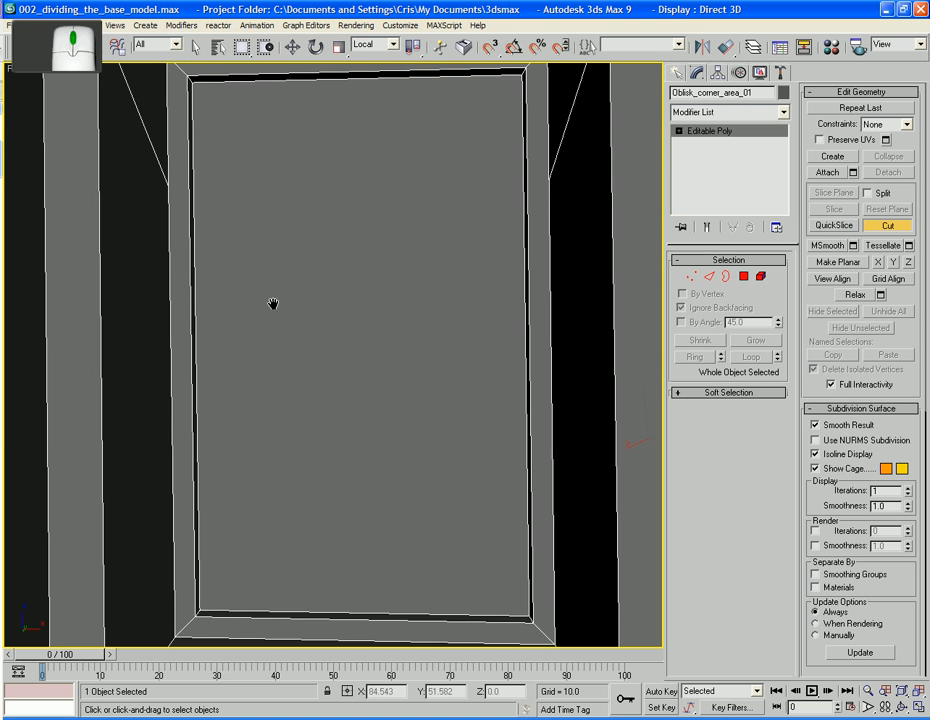
pyautogui.click(531, 613)
pyautogui.rightClick(415, 204)
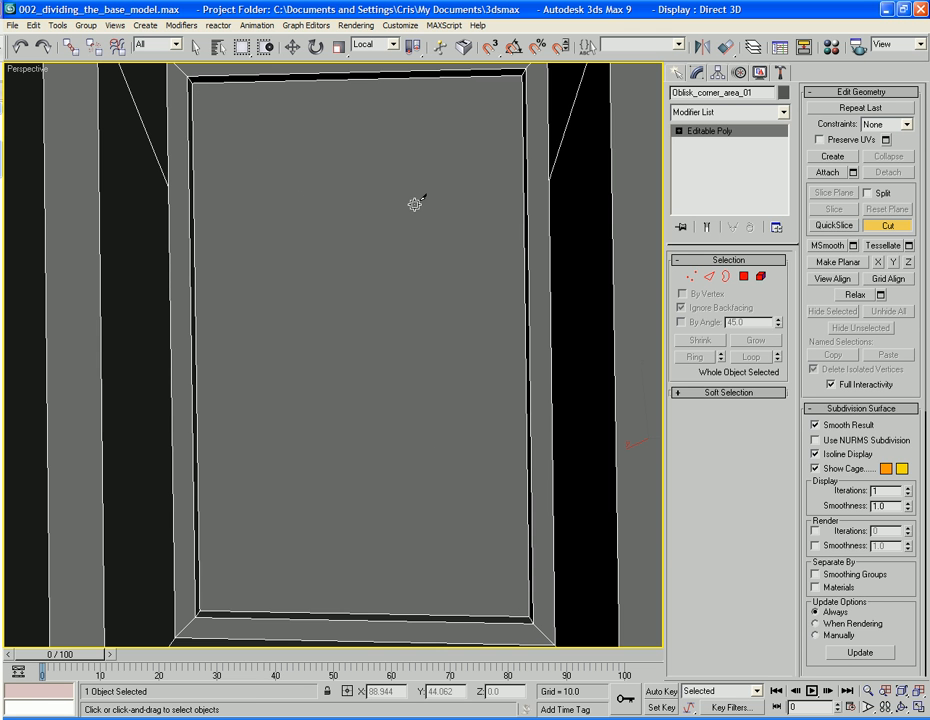
pyautogui.hotkey('ctrl', 'z')
pyautogui.click(531, 613)
pyautogui.rightClick(425, 270)
pyautogui.keyDown('alt'); pyautogui.moveTo(428, 306); pyautogui.dragTo(424, 384, button='middle'); pyautogui.keyUp('alt')
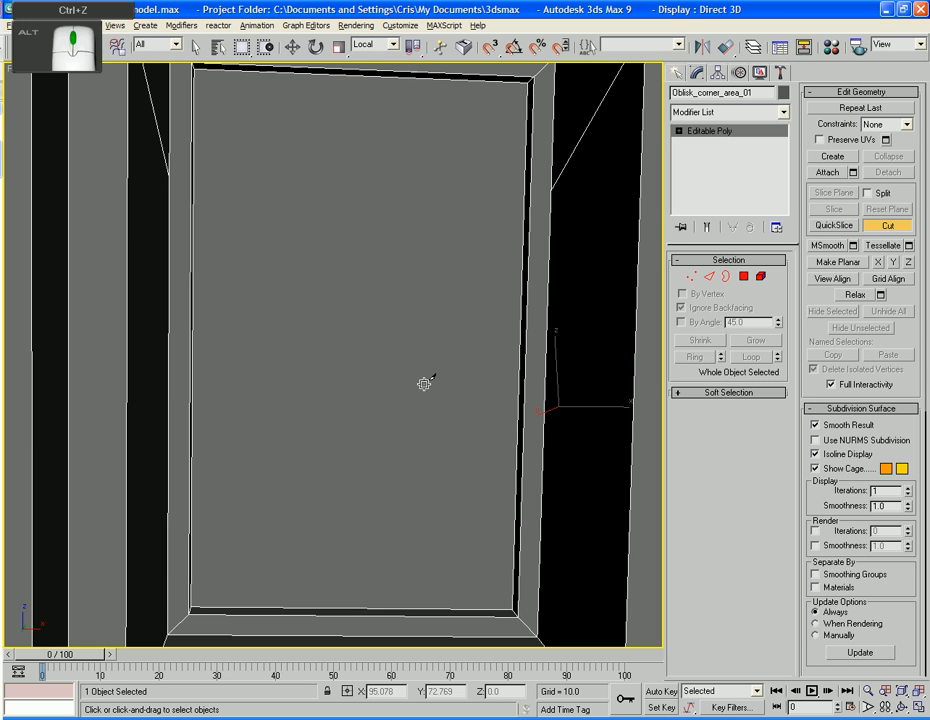
pyautogui.click(510, 608)
pyautogui.click(304, 70)
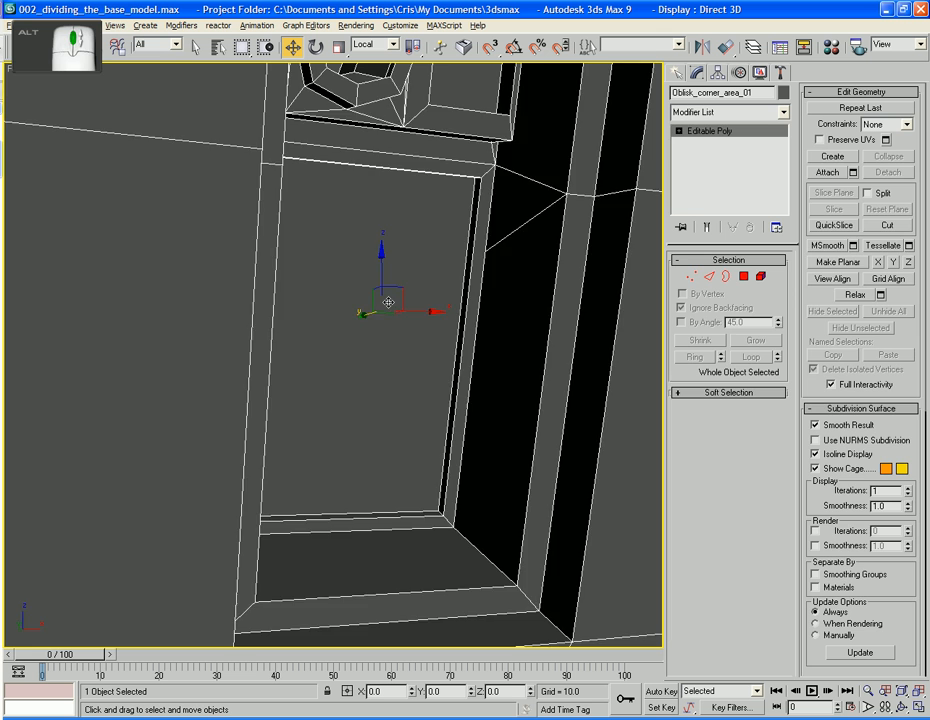
# Delete the large rectangular polygon that fills the recessed panel
pyautogui.keyDown('alt'); pyautogui.moveTo(388, 303); pyautogui.dragTo(351, 289, button='middle'); pyautogui.keyUp('alt')
pyautogui.click(711, 278)
pyautogui.click(450, 293)
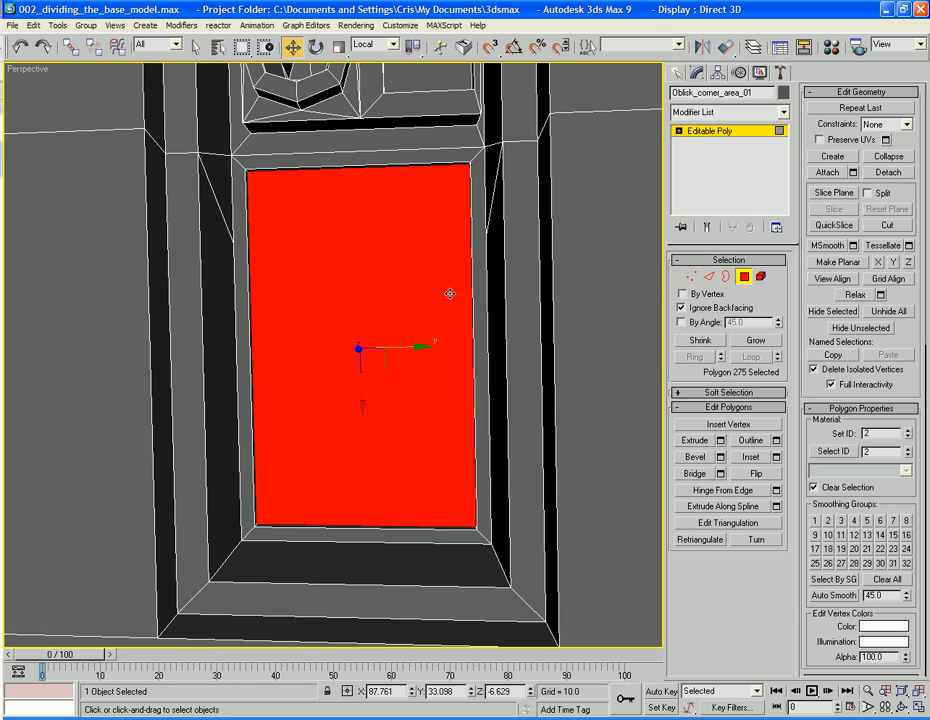
pyautogui.press('Delete')
pyautogui.keyDown('alt'); pyautogui.moveTo(450, 294); pyautogui.dragTo(398, 296, button='middle'); pyautogui.keyUp('alt')
pyautogui.scroll(3, 402, 299)
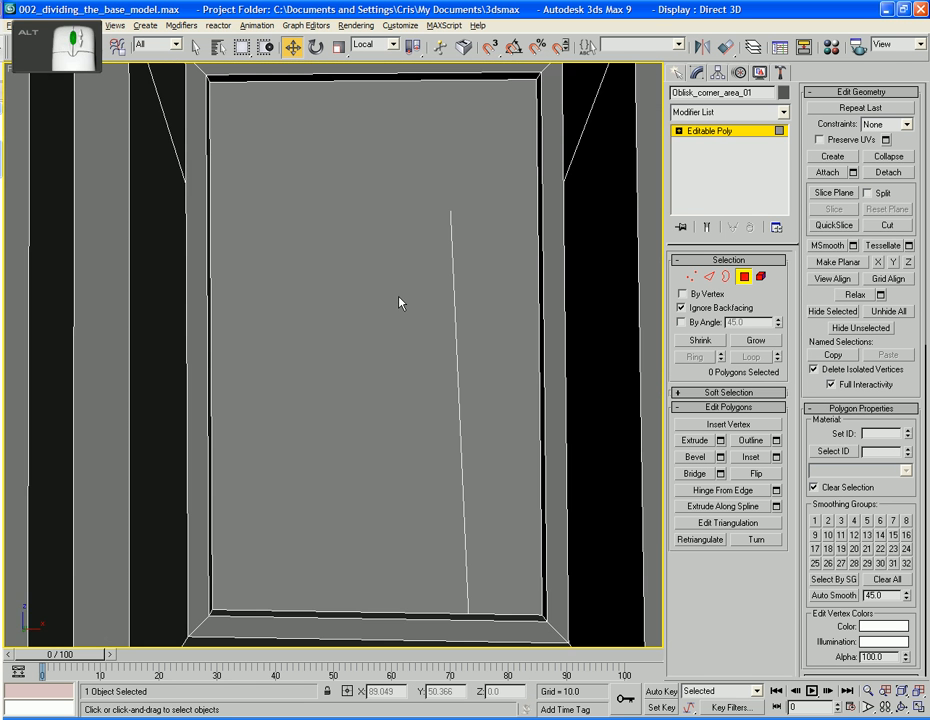
# Create a triangular polygon in the panel opening from its lower-right, upper-left and upper-right corner vertices
pyautogui.click(832, 158)
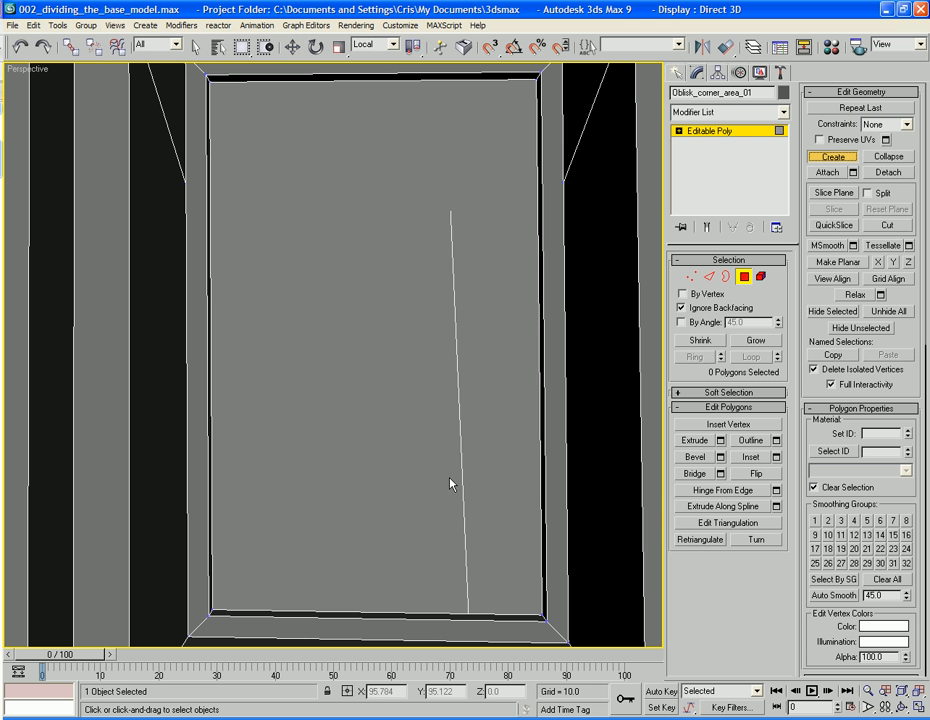
pyautogui.click(540, 614)
pyautogui.click(210, 80)
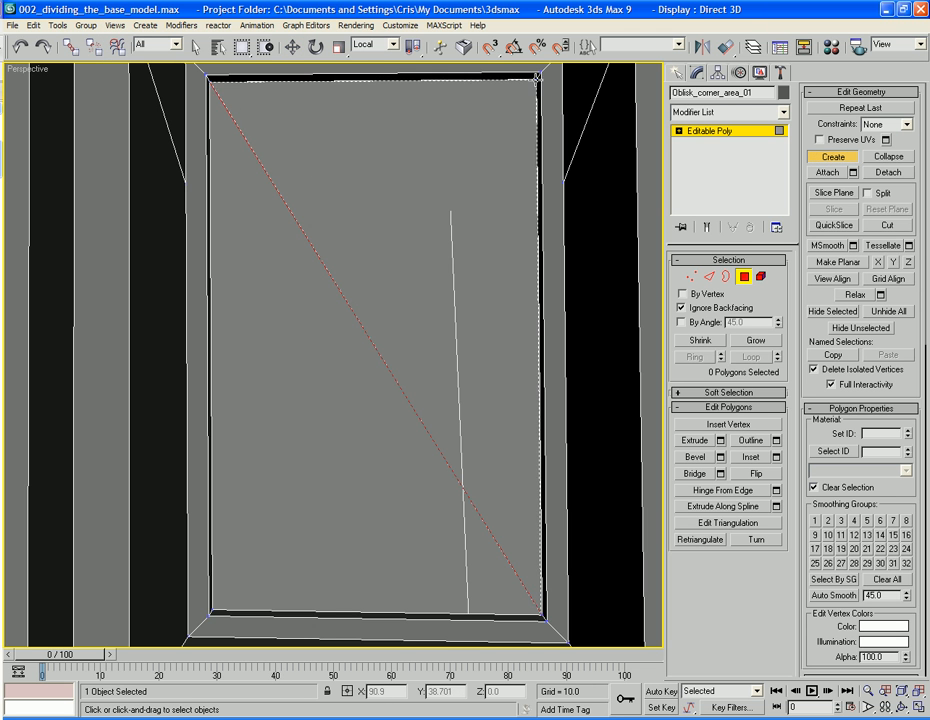
pyautogui.doubleClick(540, 80)
# Cap the remaining triangular border in the lower-left half of the panel opening
pyautogui.click(727, 276)
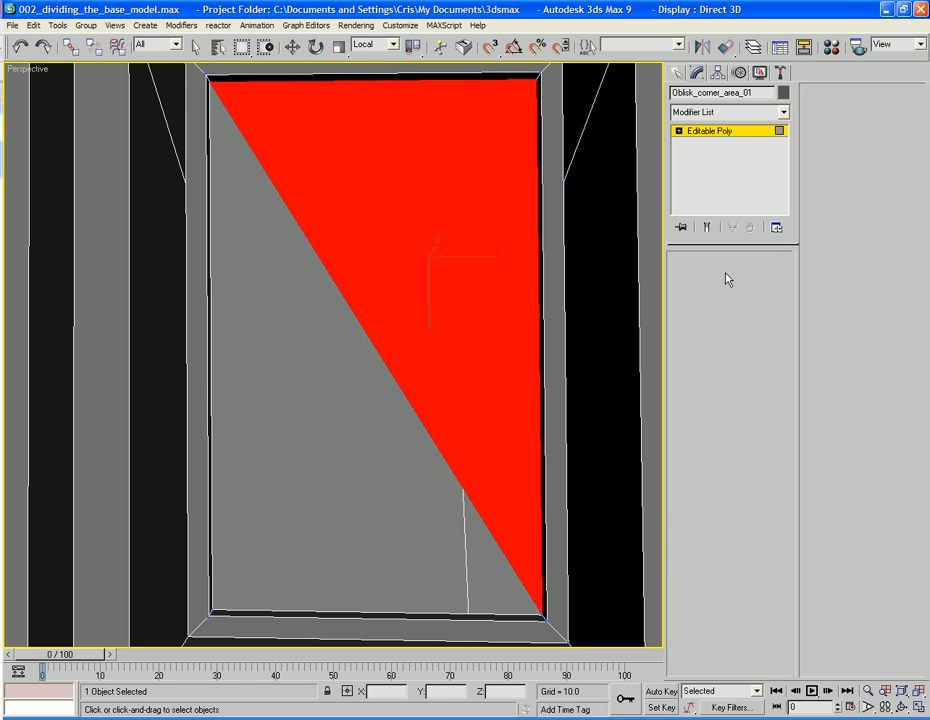
pyautogui.press('w')
pyautogui.click(456, 477)
pyautogui.click(759, 442)
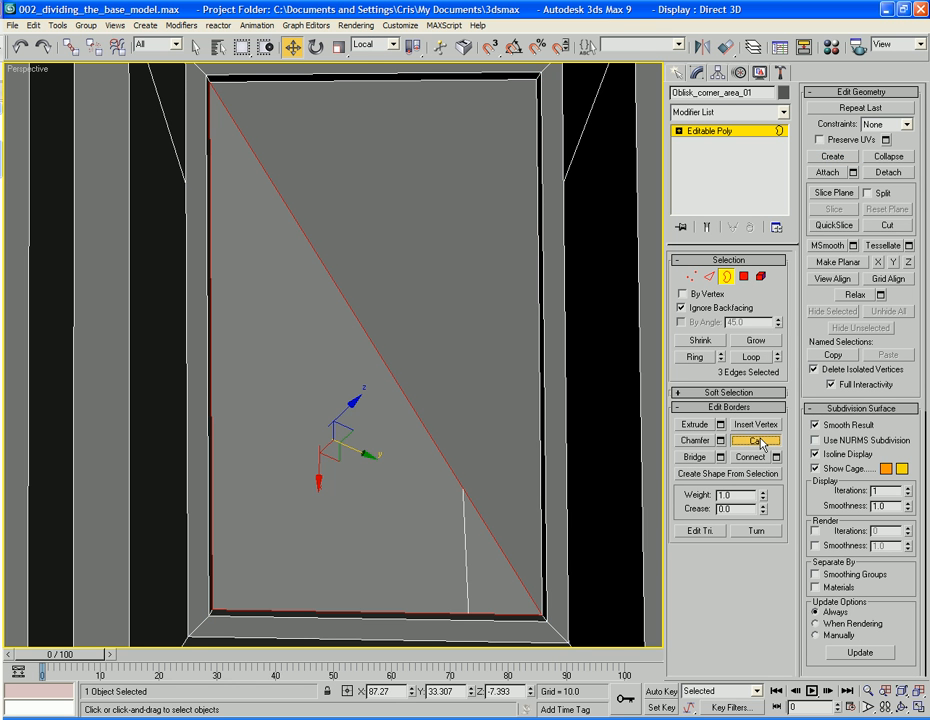
pyautogui.moveTo(563, 438); pyautogui.dragTo(572, 463, button='middle')
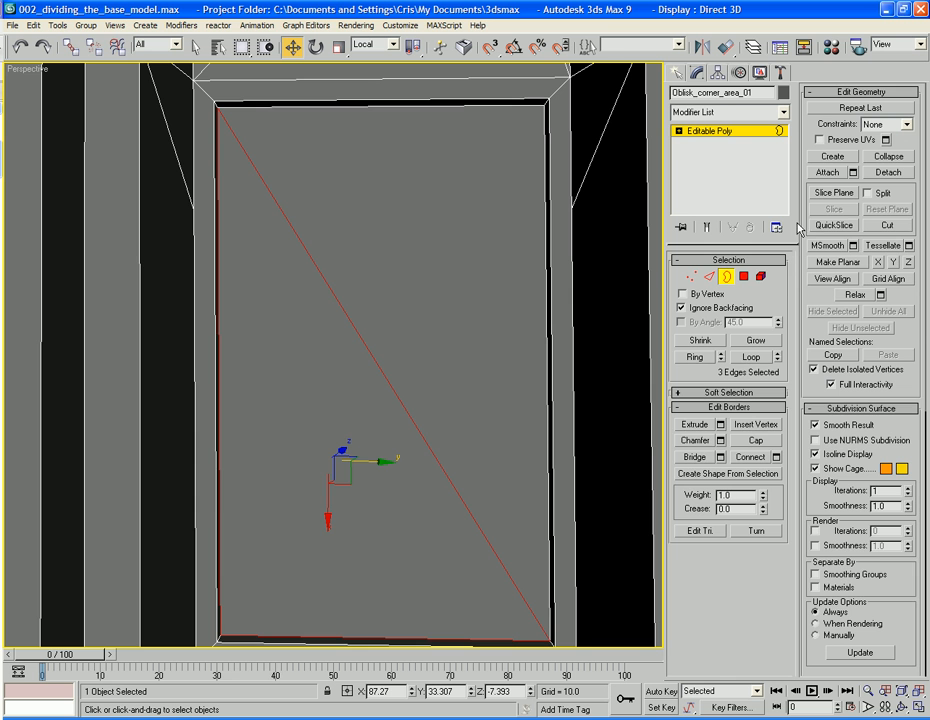
# Tessellate both triangular polygons of the recessed panel once
pyautogui.press('4')
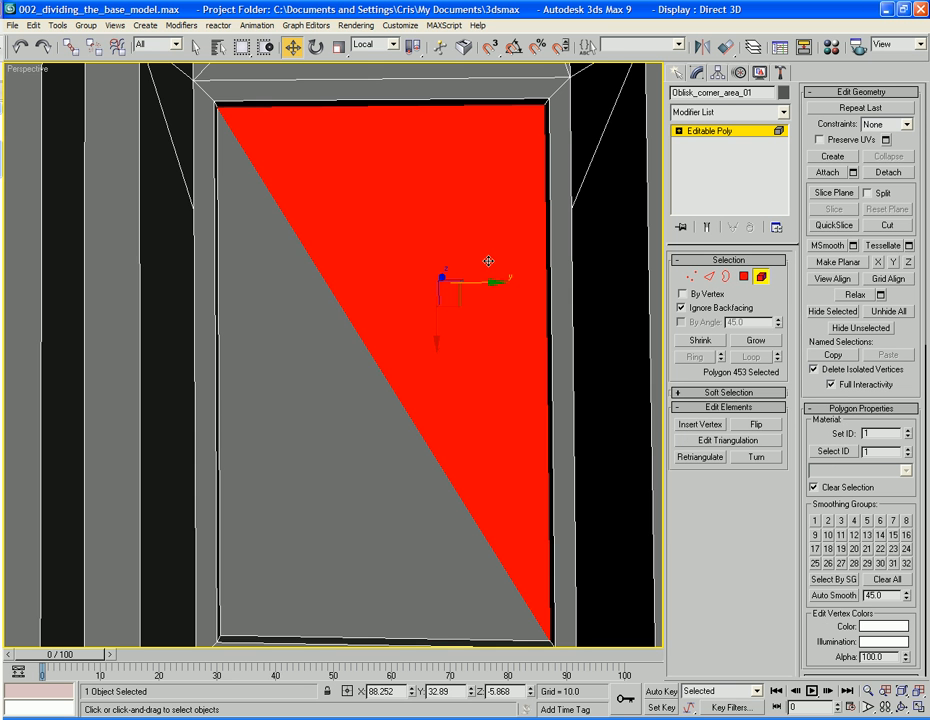
pyautogui.keyDown('ctrl'); pyautogui.click(380, 429); pyautogui.keyUp('ctrl')
pyautogui.click(744, 276)
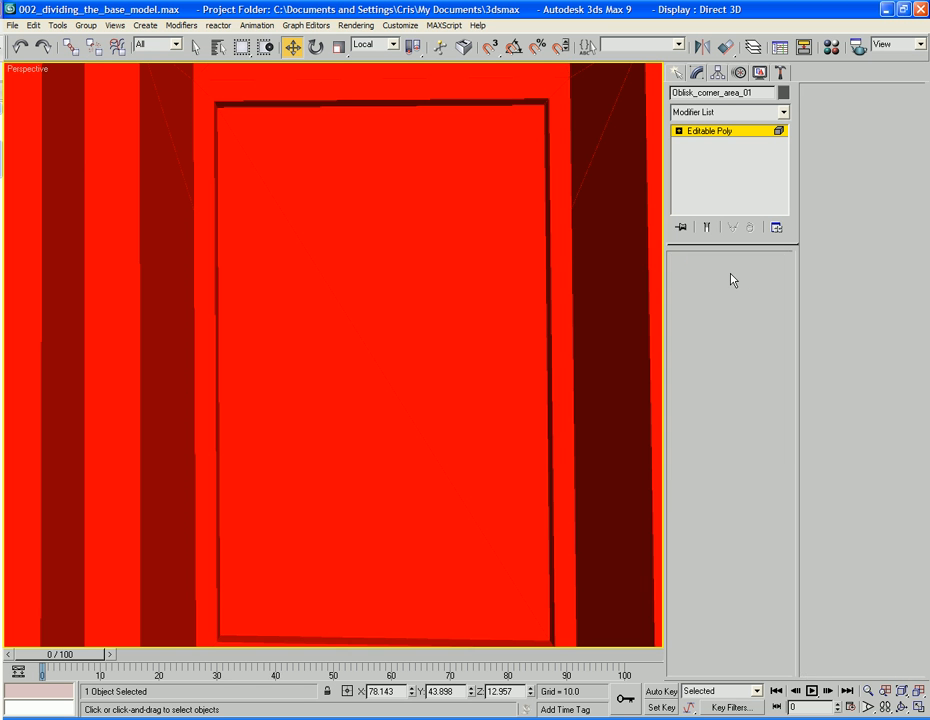
pyautogui.keyDown('ctrl'); pyautogui.click(306, 252); pyautogui.keyUp('ctrl')
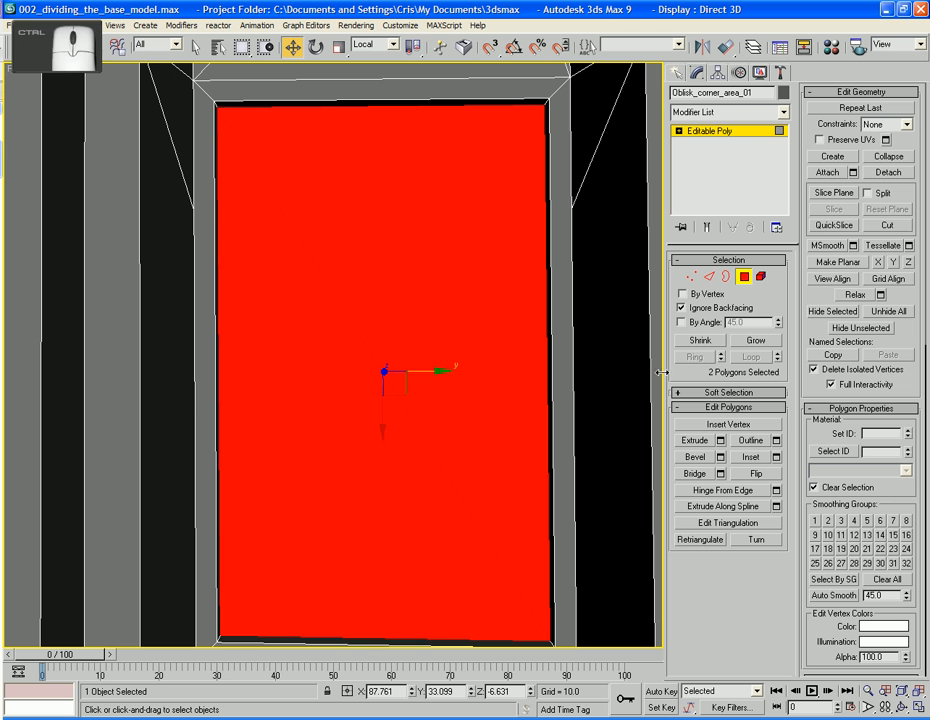
pyautogui.click(895, 248)
pyautogui.click(744, 278)
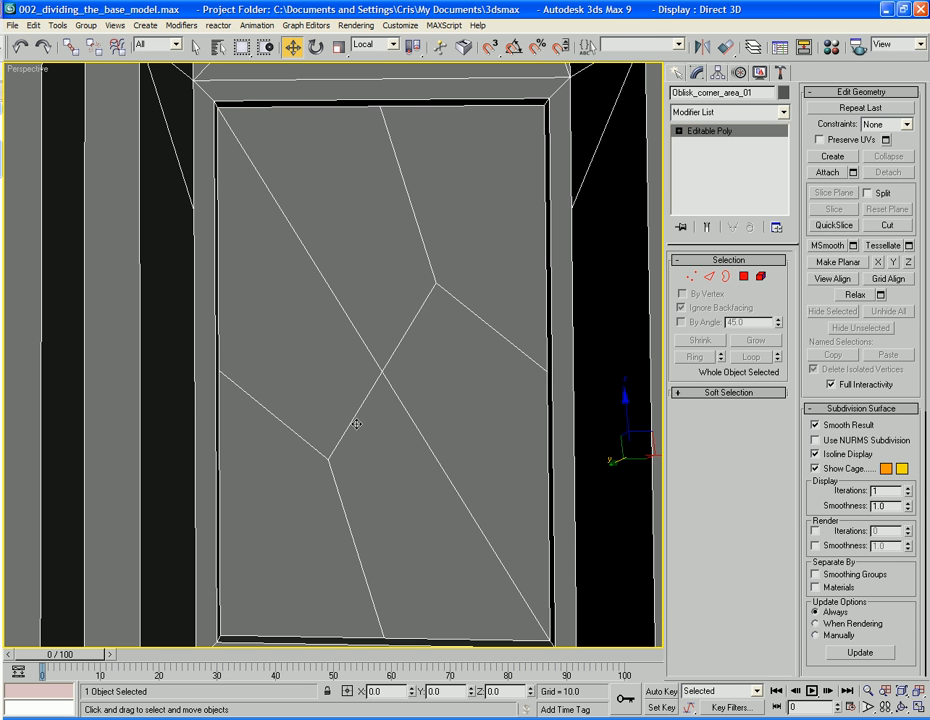
pyautogui.keyDown('alt'); pyautogui.moveTo(381, 406); pyautogui.dragTo(407, 386, button='middle'); pyautogui.keyUp('alt')
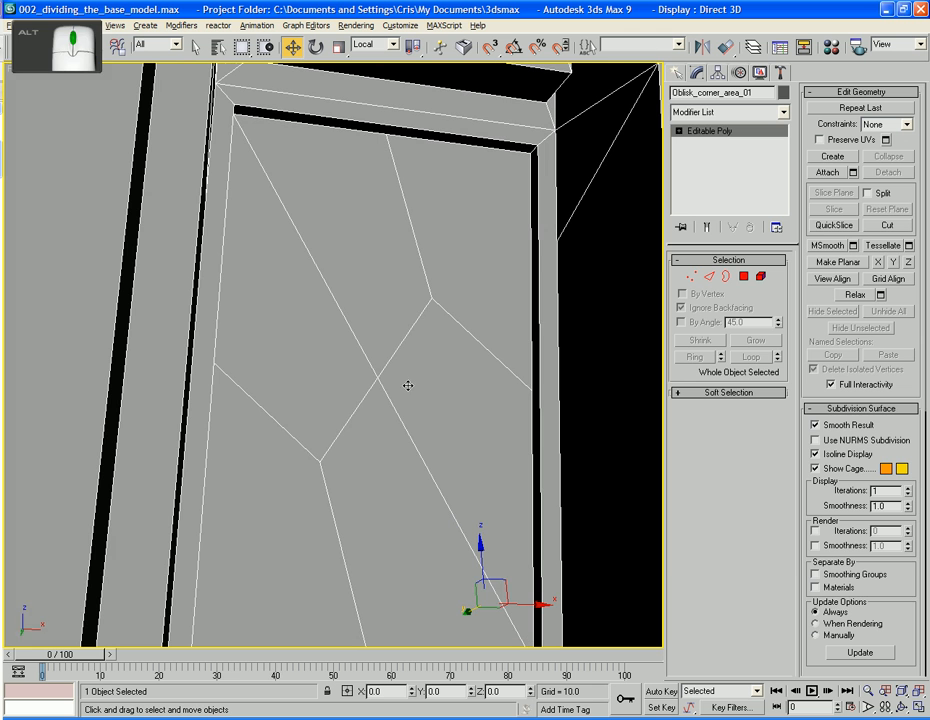
pyautogui.click(709, 276)
pyautogui.click(691, 276)
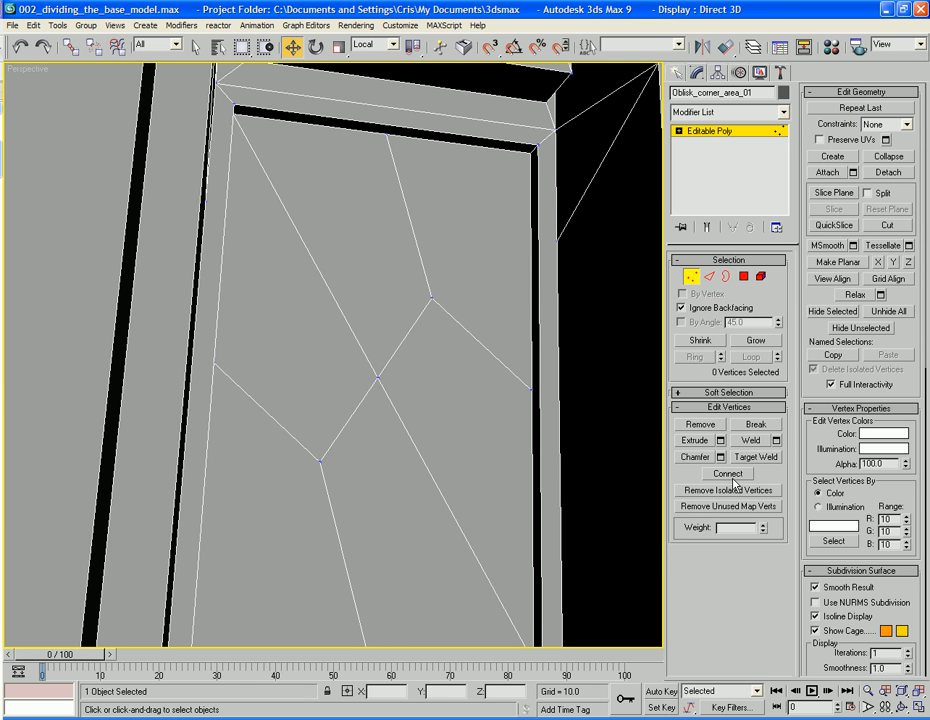
pyautogui.click(755, 457)
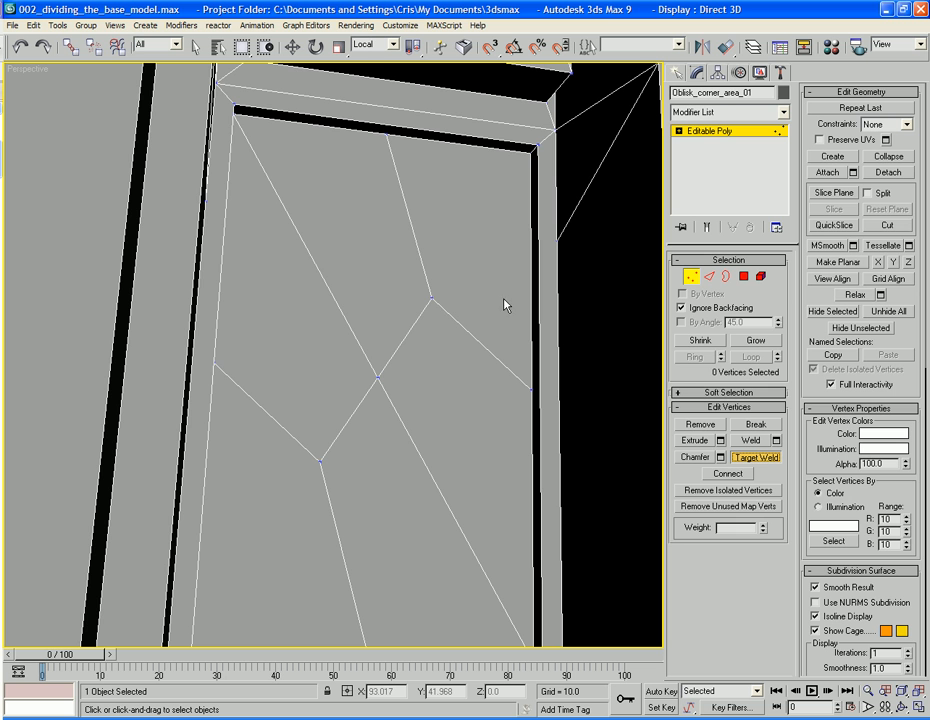
pyautogui.click(431, 298)
pyautogui.rightClick(469, 225)
pyautogui.rightClick(469, 225)
pyautogui.keyDown('alt'); pyautogui.moveTo(485, 247); pyautogui.dragTo(594, 298, button='middle'); pyautogui.keyUp('alt')
# Delete the upper-right and lower-left corner polygons of the tessellated panel
pyautogui.press('4')
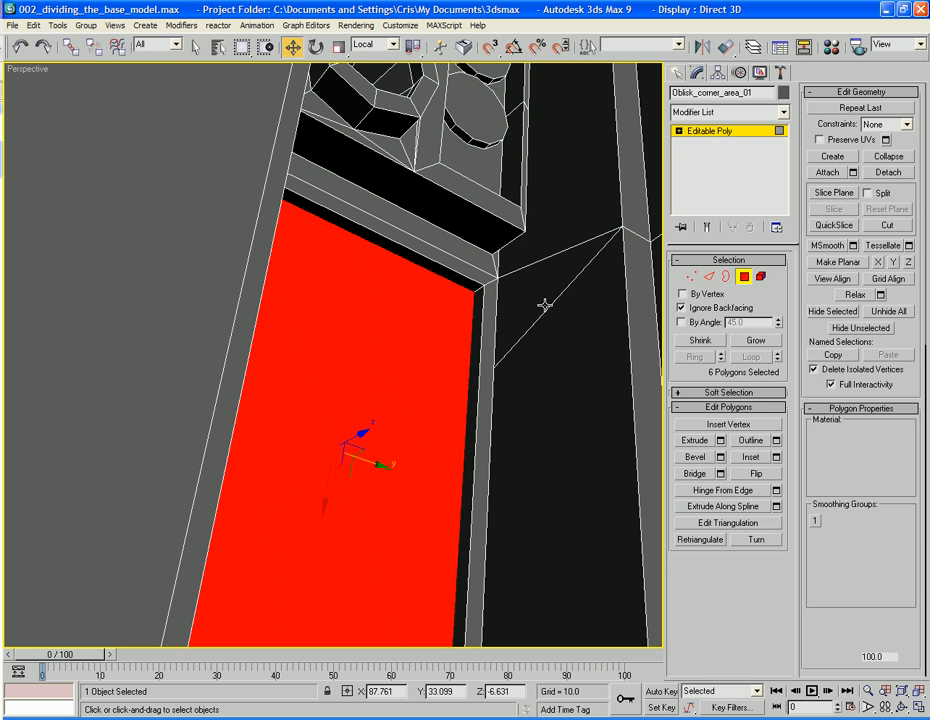
pyautogui.click(438, 322)
pyautogui.press('Delete')
pyautogui.keyDown('alt'); pyautogui.moveTo(438, 328); pyautogui.dragTo(337, 388, button='middle'); pyautogui.keyUp('alt')
pyautogui.click(327, 418)
pyautogui.press('Delete')
pyautogui.scroll(3, 332, 390)
pyautogui.keyDown('alt'); pyautogui.moveTo(337, 388); pyautogui.dragTo(367, 417, button='middle'); pyautogui.keyUp('alt')
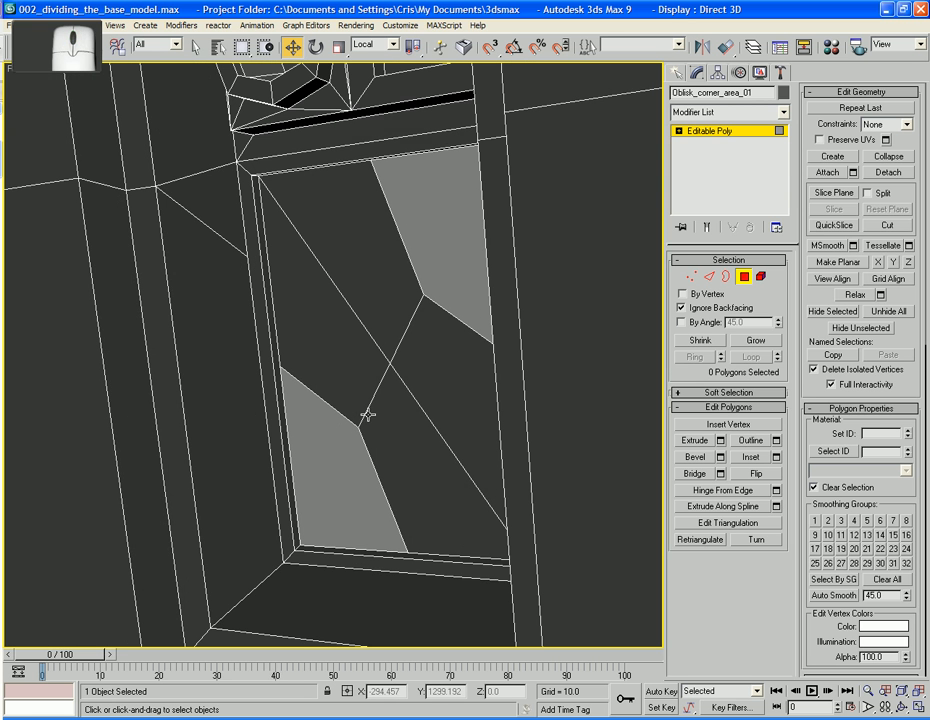
# Target-weld the left edge's middle vertex to the panel's upper-left corner and the lower inner vertex to the lower-left corner
pyautogui.click(688, 277)
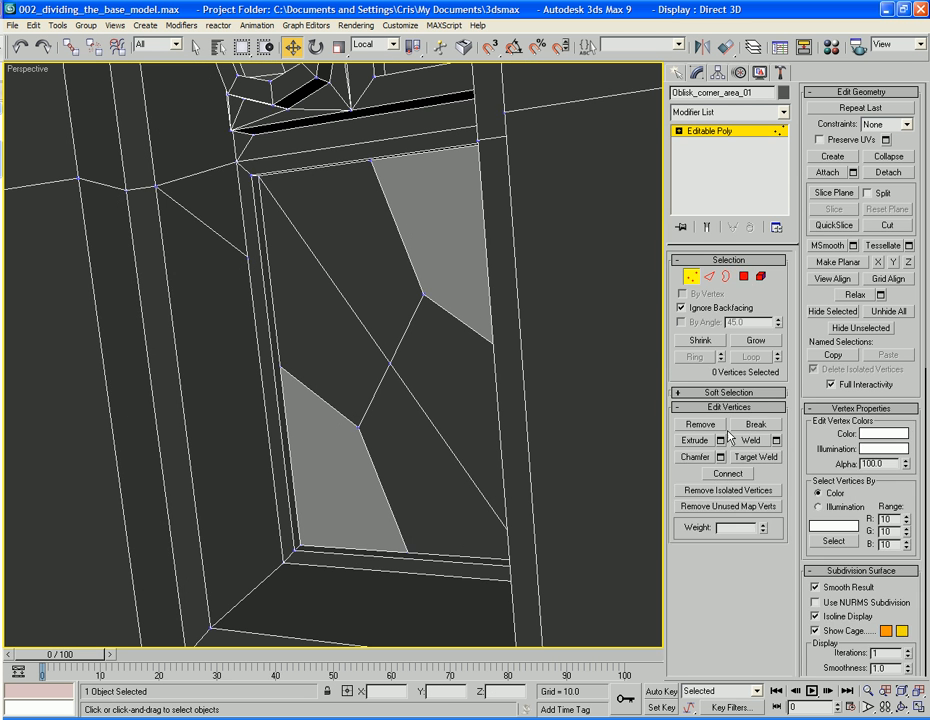
pyautogui.click(281, 366)
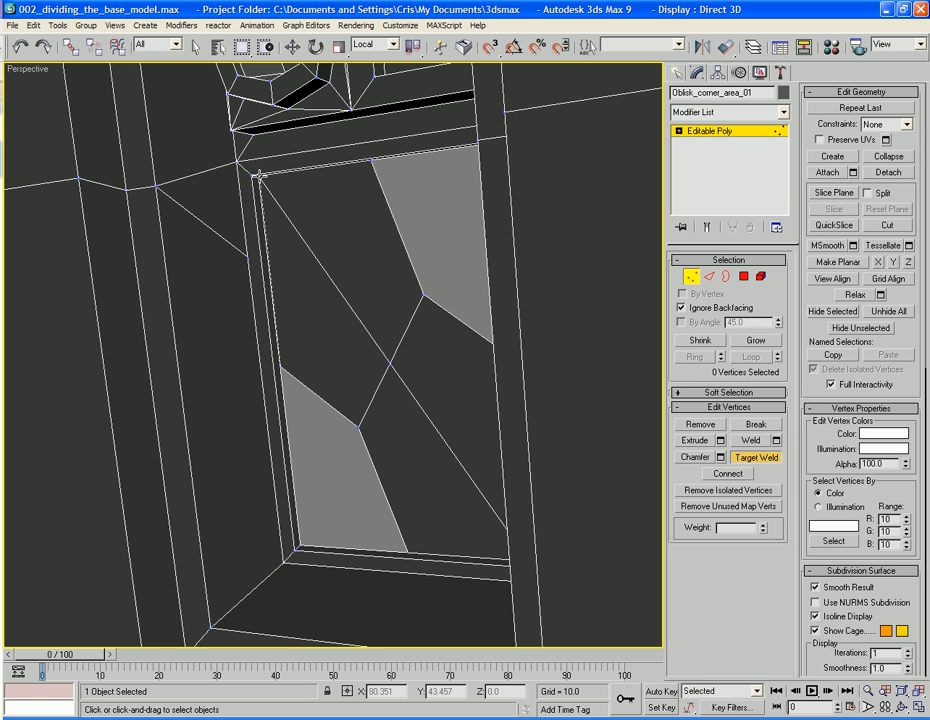
pyautogui.click(255, 176)
pyautogui.click(356, 425)
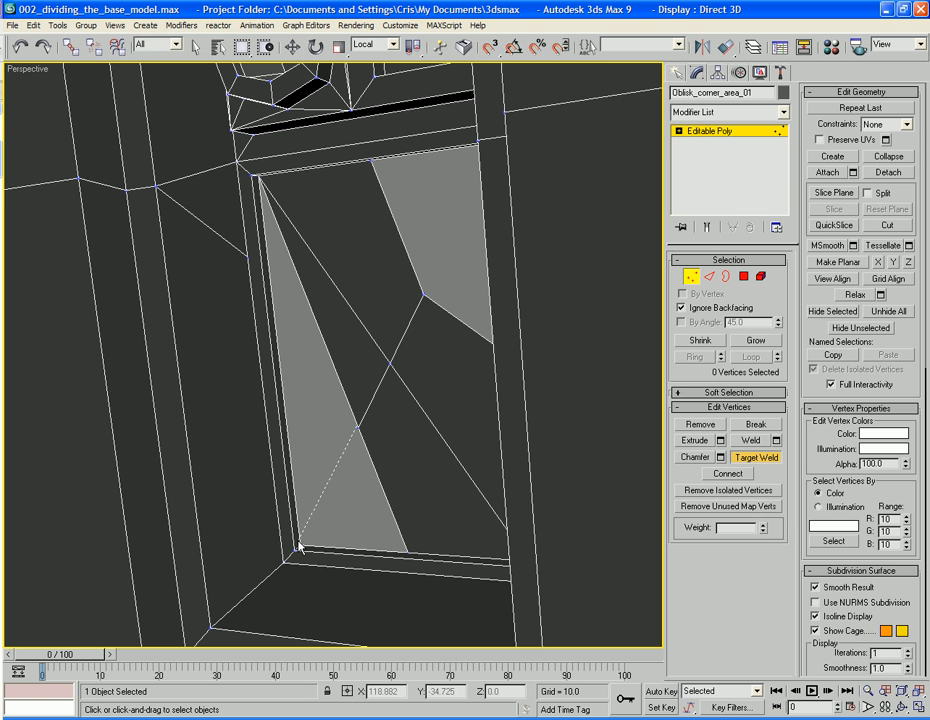
pyautogui.click(299, 545)
# Target-weld the right edge's middle vertex and the upper inner vertex to the panel's upper-right corner
pyautogui.keyDown('alt'); pyautogui.moveTo(304, 507); pyautogui.dragTo(410, 518, button='middle'); pyautogui.keyUp('alt')
pyautogui.click(491, 461)
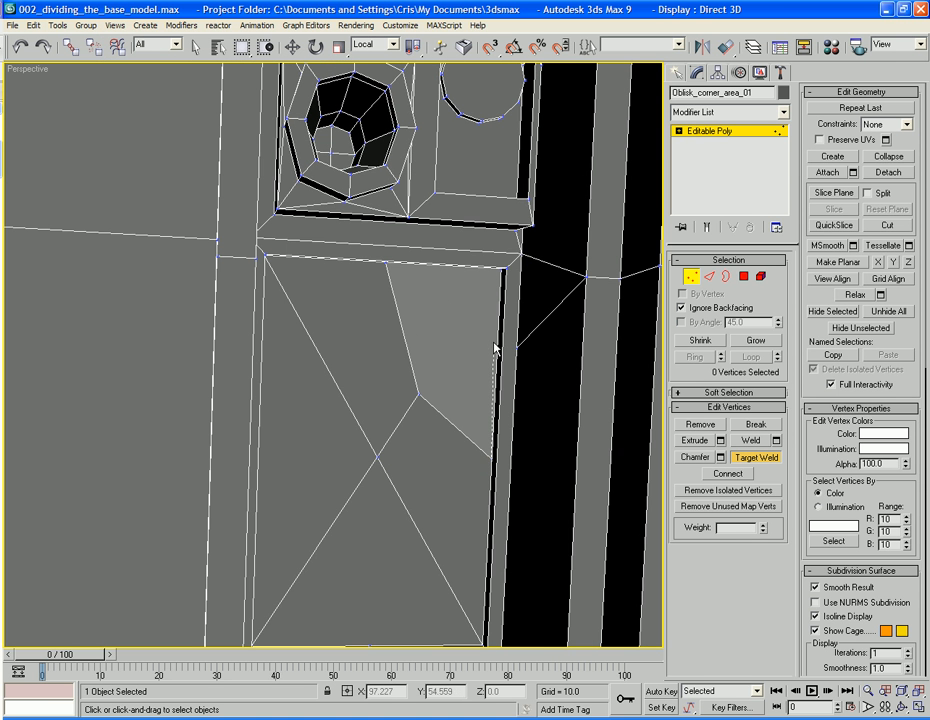
pyautogui.click(501, 268)
pyautogui.keyDown('alt'); pyautogui.moveTo(501, 268); pyautogui.dragTo(451, 345, button='middle'); pyautogui.keyUp('alt')
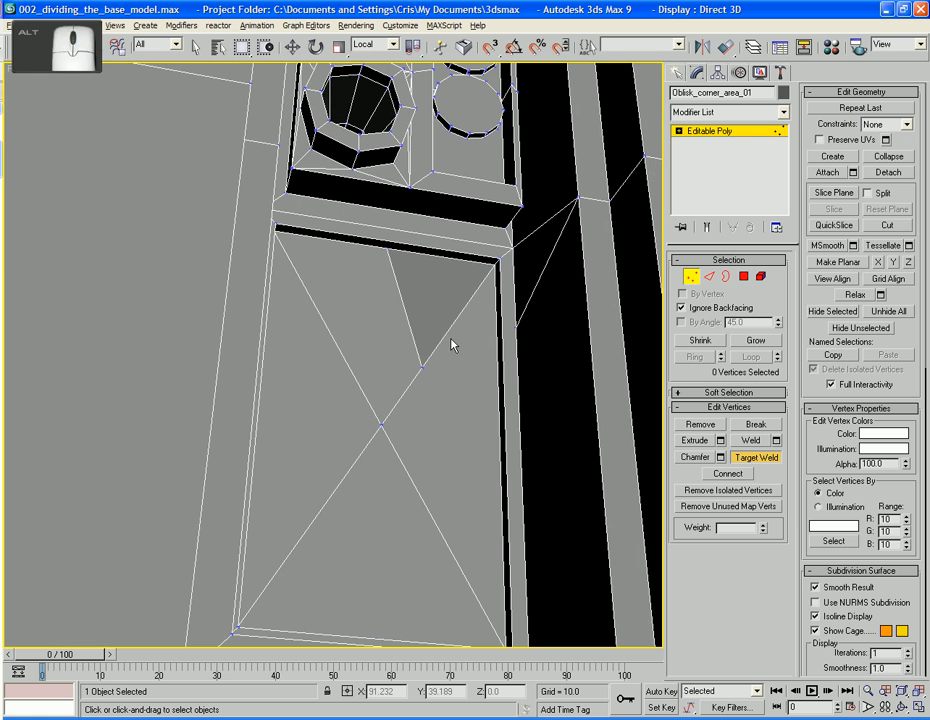
pyautogui.click(422, 367)
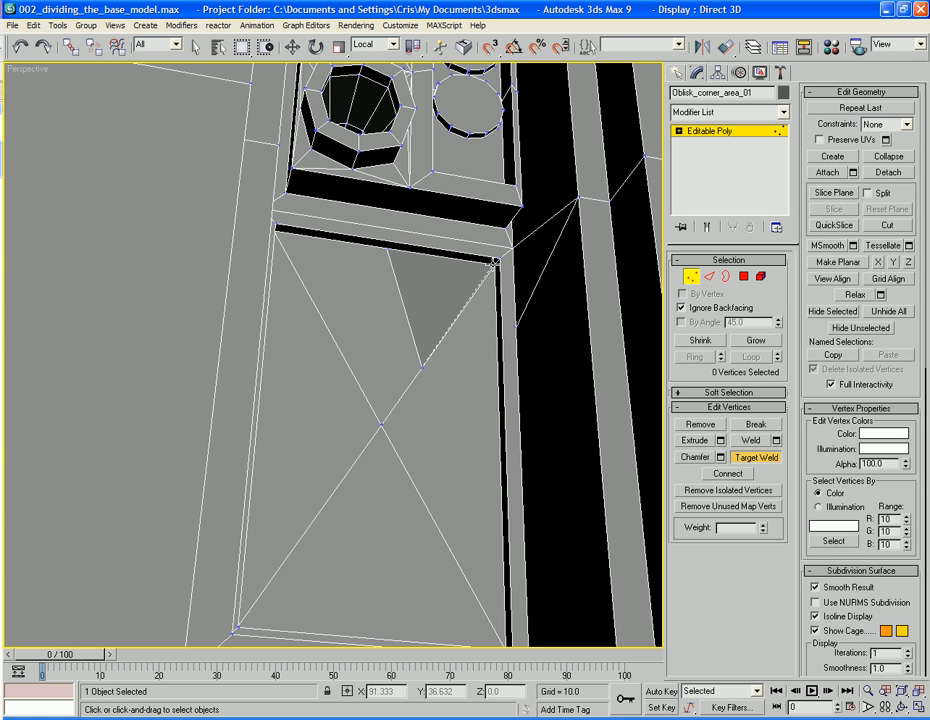
pyautogui.click(498, 262)
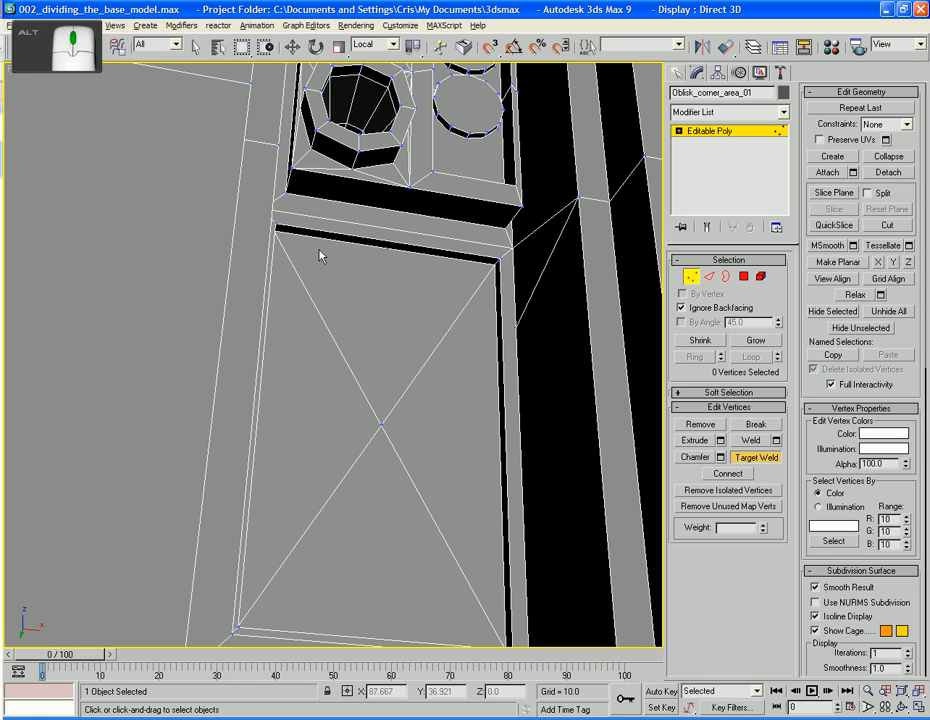
# Remove the leftover middle vertex from the recessed panel's lower edge
pyautogui.moveTo(322, 253)
pyautogui.keyDown('alt'); pyautogui.mouseDown(button='middle')
pyautogui.moveTo(353, 264)
pyautogui.moveTo(321, 262)
pyautogui.mouseUp(button='middle'); pyautogui.keyUp('alt')
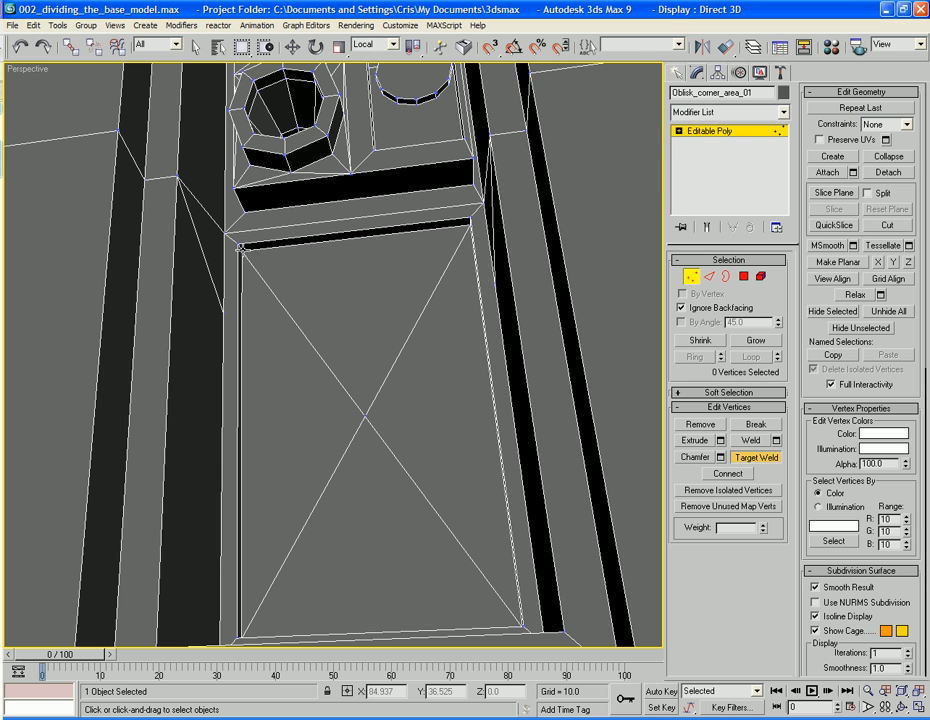
pyautogui.keyDown('alt'); pyautogui.moveTo(318, 316); pyautogui.dragTo(361, 388, button='middle'); pyautogui.keyUp('alt')
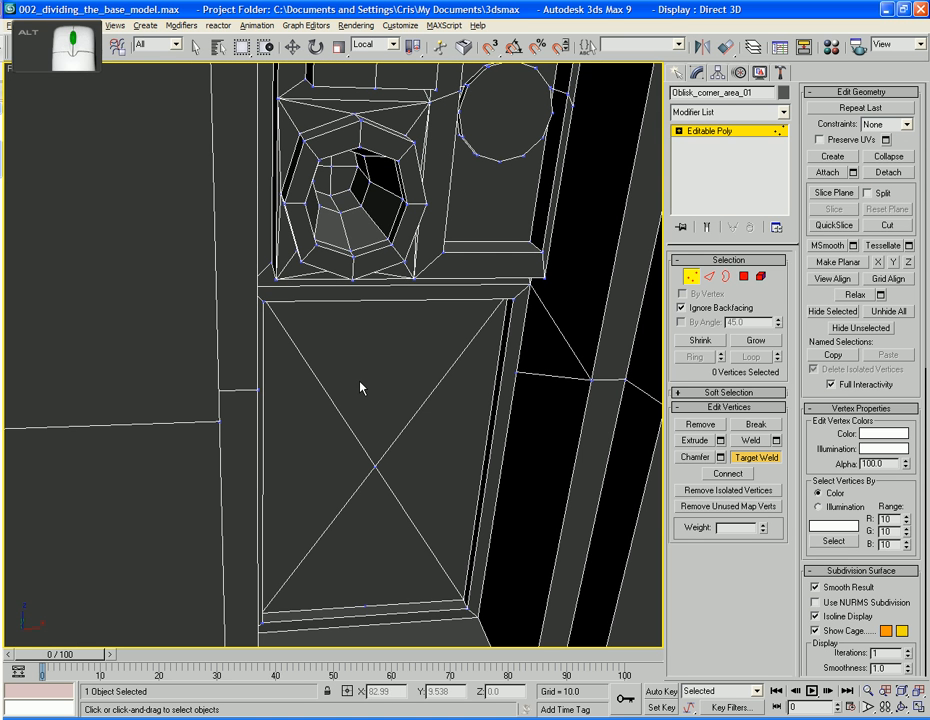
pyautogui.rightClick(395, 604)
pyautogui.click(364, 606)
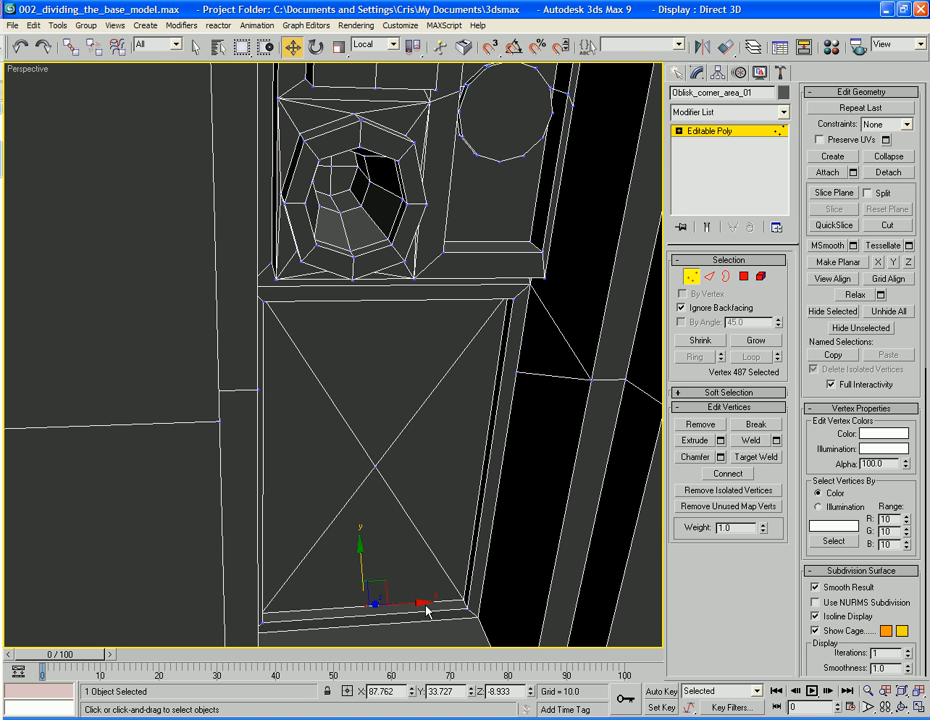
pyautogui.press('BackSpace')
pyautogui.scroll(-3, 363, 560)
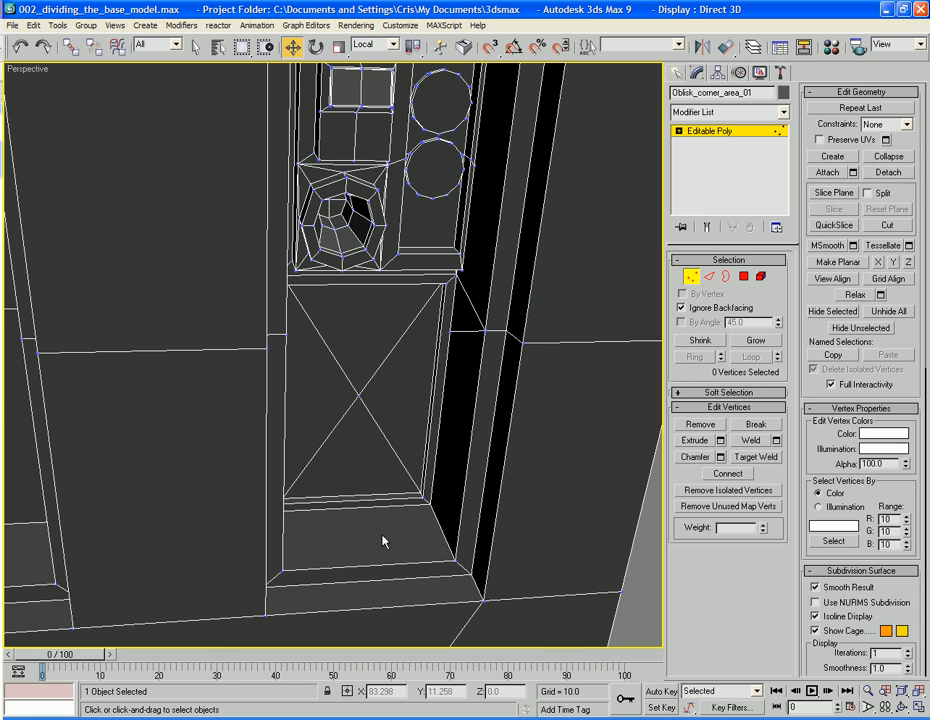
pyautogui.keyDown('alt'); pyautogui.moveTo(382, 541); pyautogui.dragTo(423, 473, button='middle'); pyautogui.keyUp('alt')
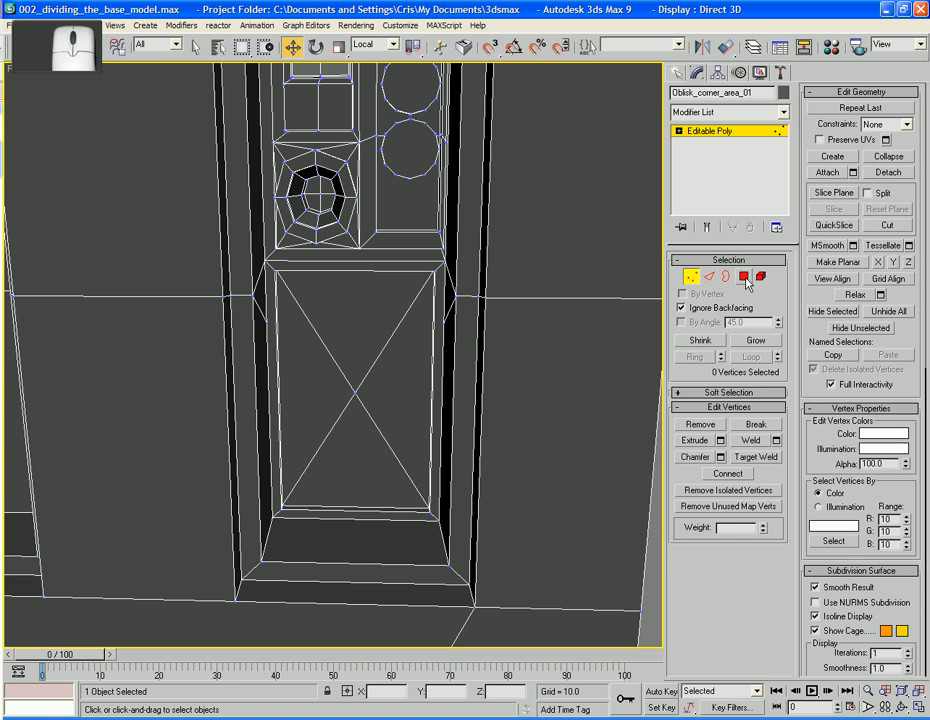
# Tessellate the recessed panel's four triangular polygons twice and deselect them to examine the resulting mesh
pyautogui.click(744, 276)
pyautogui.click(310, 400)
pyautogui.keyDown('ctrl'); pyautogui.click(355, 320); pyautogui.keyUp('ctrl')
pyautogui.keyDown('ctrl'); pyautogui.click(405, 400); pyautogui.keyUp('ctrl')
pyautogui.keyDown('ctrl'); pyautogui.click(372, 443); pyautogui.keyUp('ctrl')
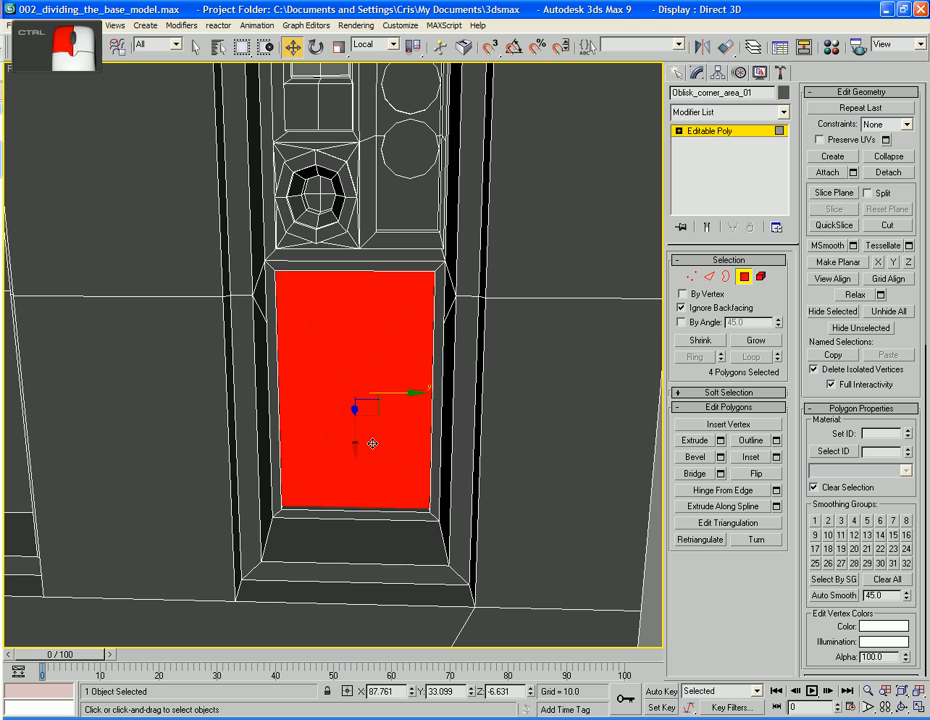
pyautogui.click(880, 245)
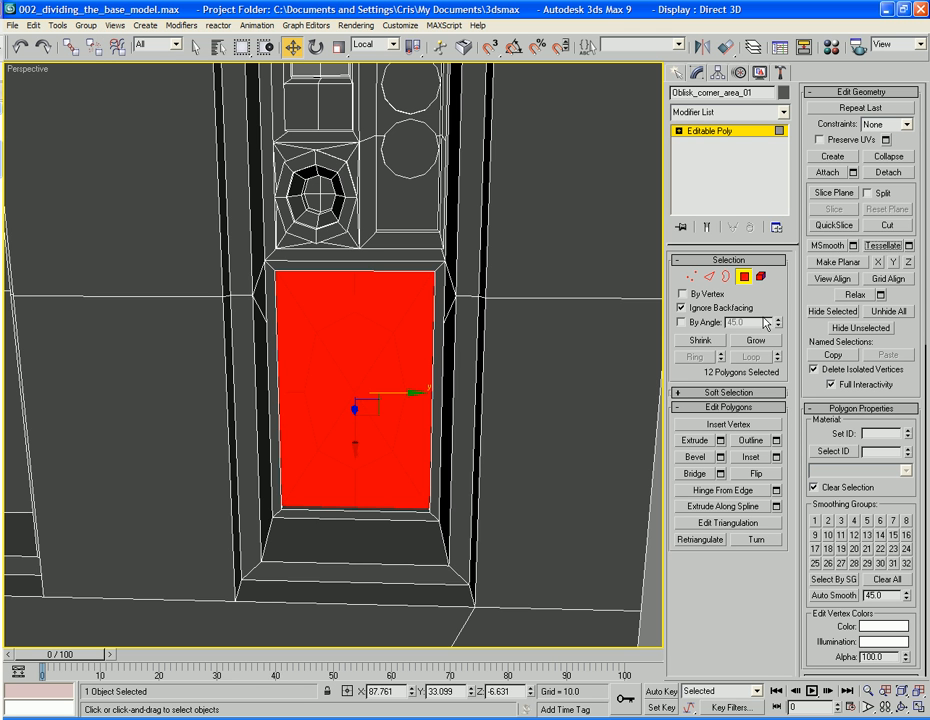
pyautogui.click(882, 246)
pyautogui.click(554, 431)
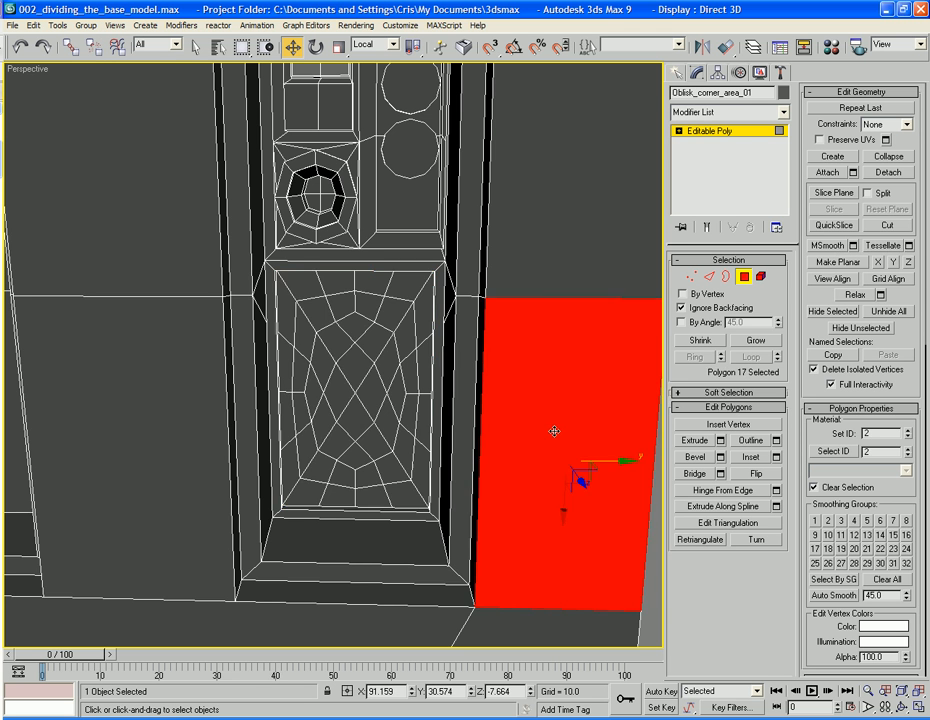
pyautogui.moveTo(554, 431)
pyautogui.keyDown('alt'); pyautogui.mouseDown(button='middle')
pyautogui.moveTo(550, 442)
pyautogui.moveTo(558, 434)
pyautogui.moveTo(538, 434)
pyautogui.mouseUp(button='middle'); pyautogui.keyUp('alt')
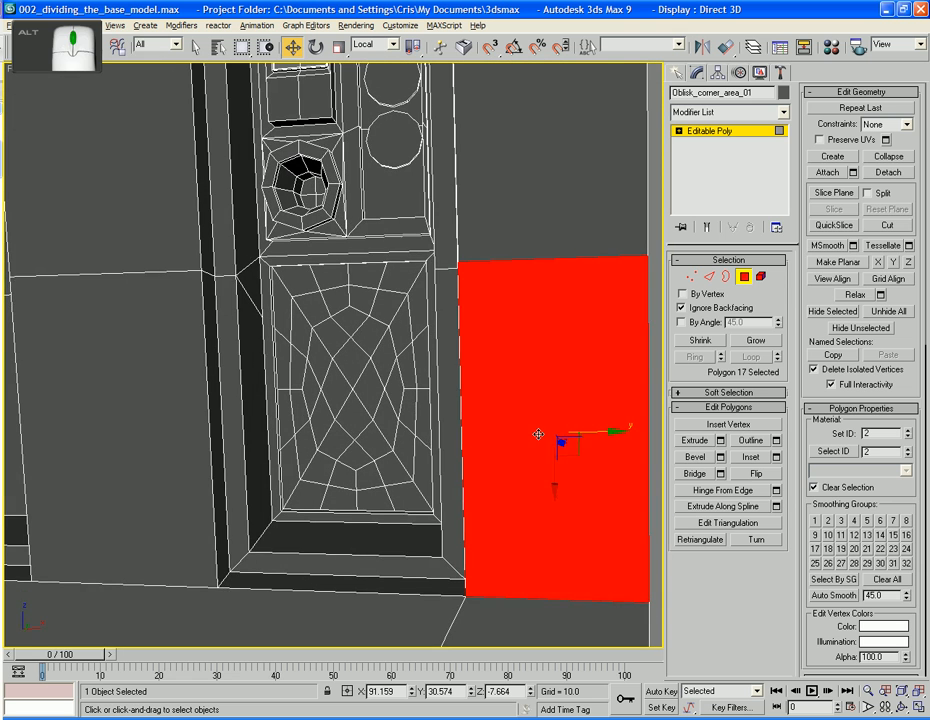
# Undo the panel's tessellations, vertex welds and polygon deletions back to its two original triangular polygons
pyautogui.hotkey('ctrl', 'x')
pyautogui.hotkey('ctrl', 'z')
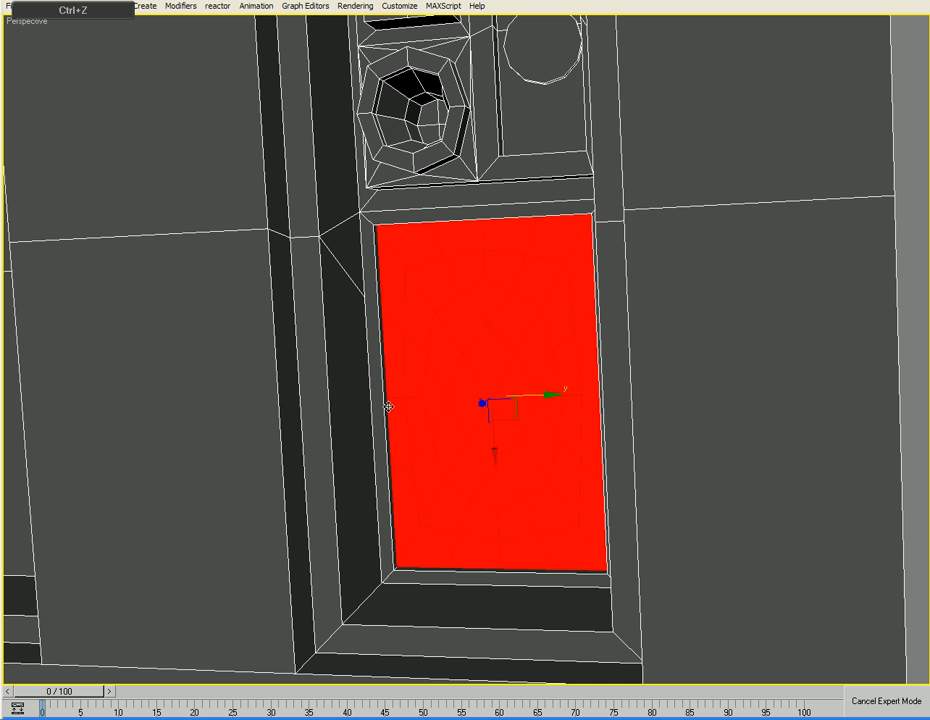
pyautogui.hotkey('ctrl', 'x')
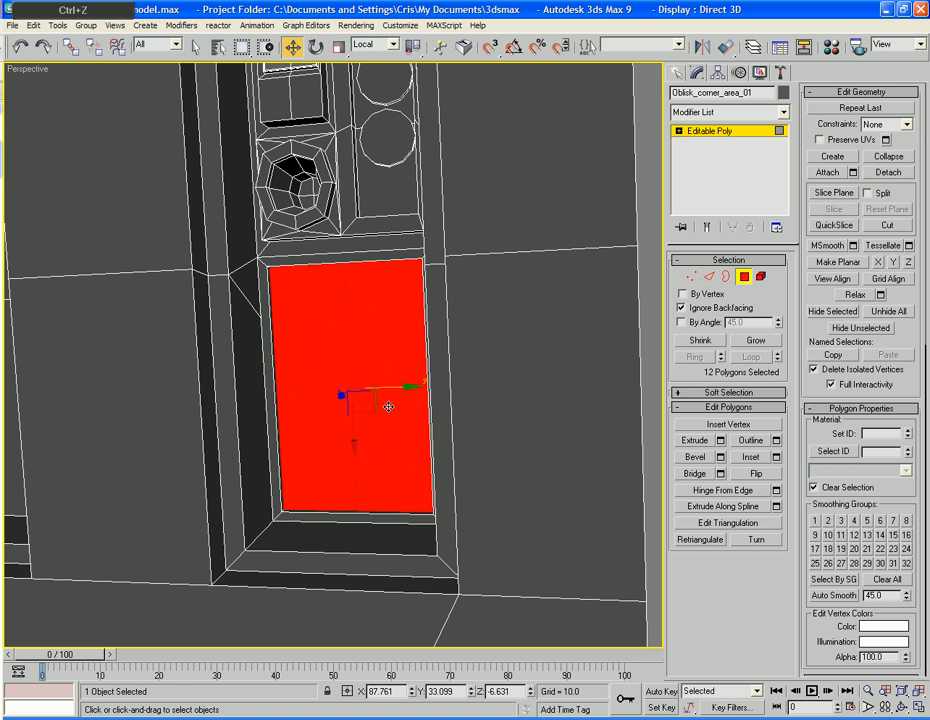
pyautogui.hotkey('ctrl', 'z')
pyautogui.hotkey('ctrl', 'z')
pyautogui.hotkey('ctrl', 'z')
pyautogui.hotkey('ctrl', 'z')
pyautogui.hotkey('ctrl', 'z')
pyautogui.hotkey('ctrl', 'z')
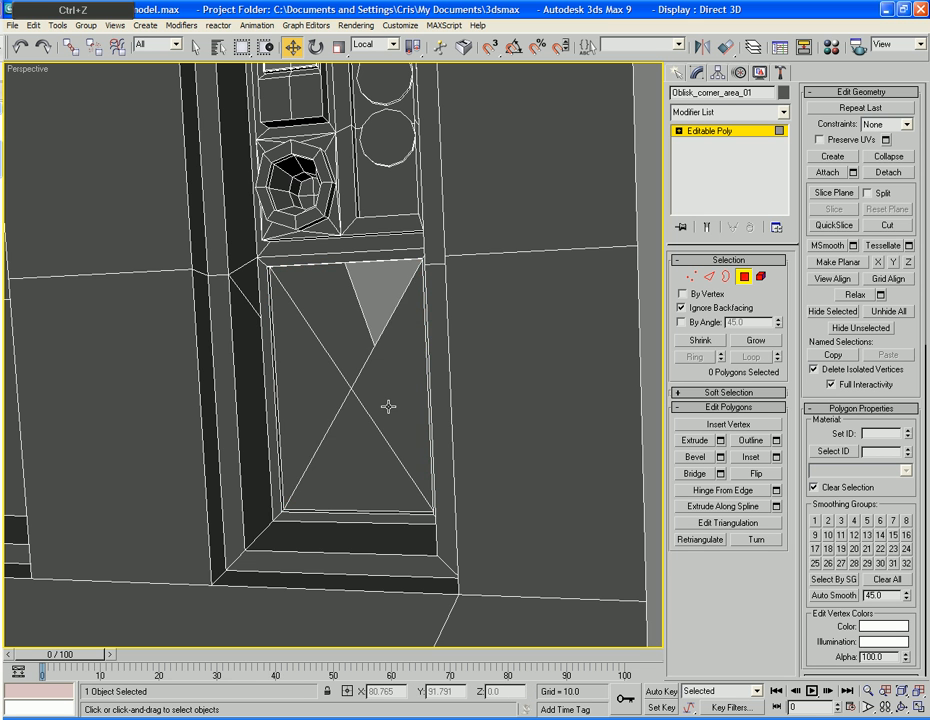
pyautogui.hotkey('ctrl', 'z')
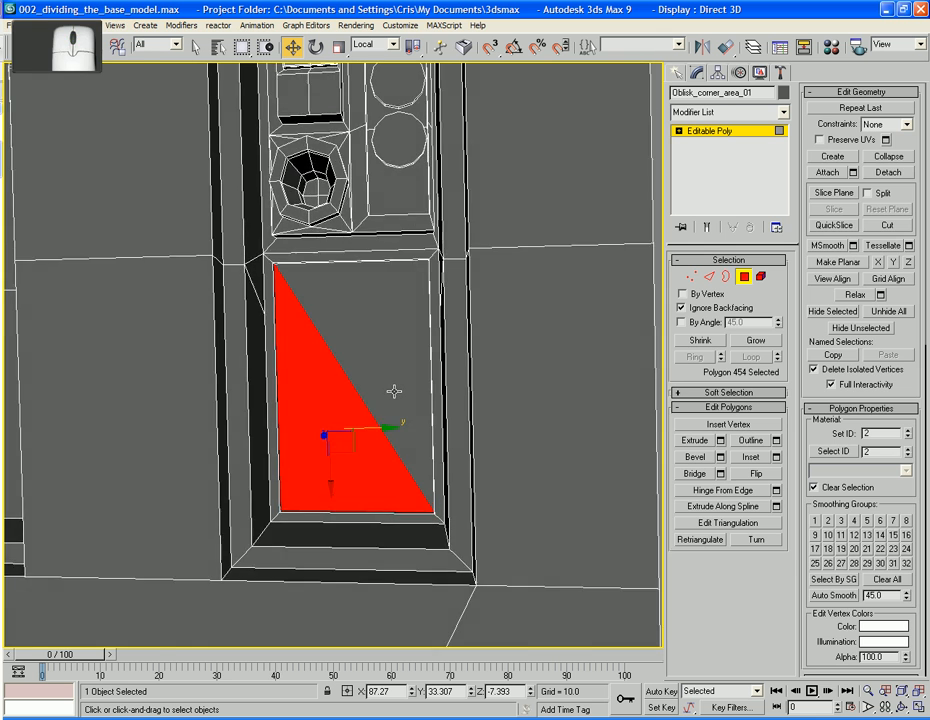
# Remove the diagonal edge that splits the recessed panel into two triangles
pyautogui.scroll(3, 392, 394)
pyautogui.click(708, 277)
pyautogui.click(363, 402)
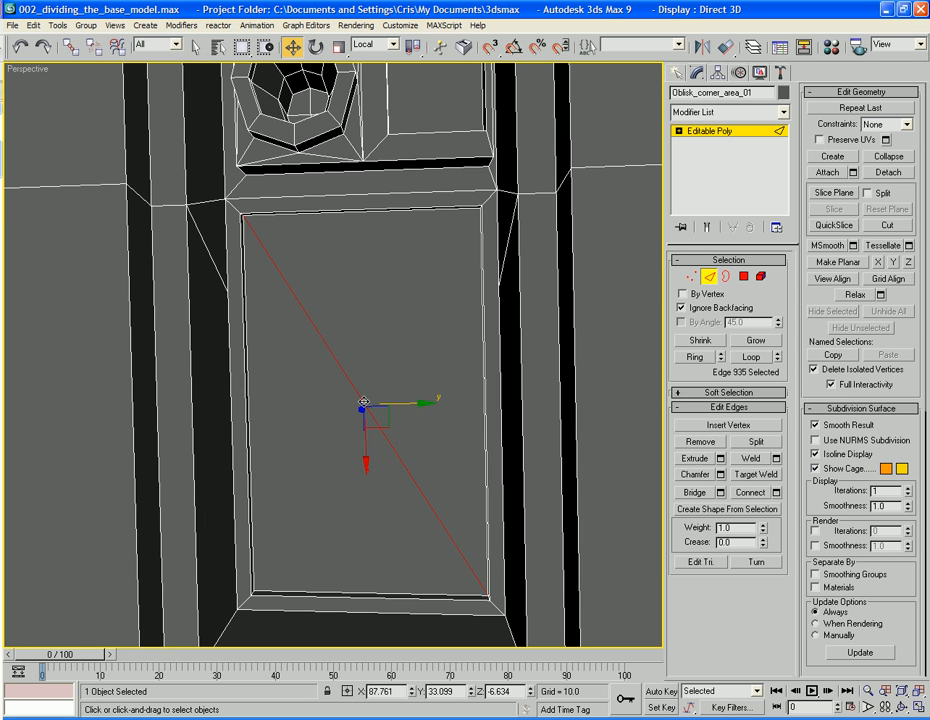
pyautogui.press('BackSpace')
pyautogui.keyDown('alt'); pyautogui.moveTo(363, 403); pyautogui.dragTo(366, 404, button='middle'); pyautogui.keyUp('alt')
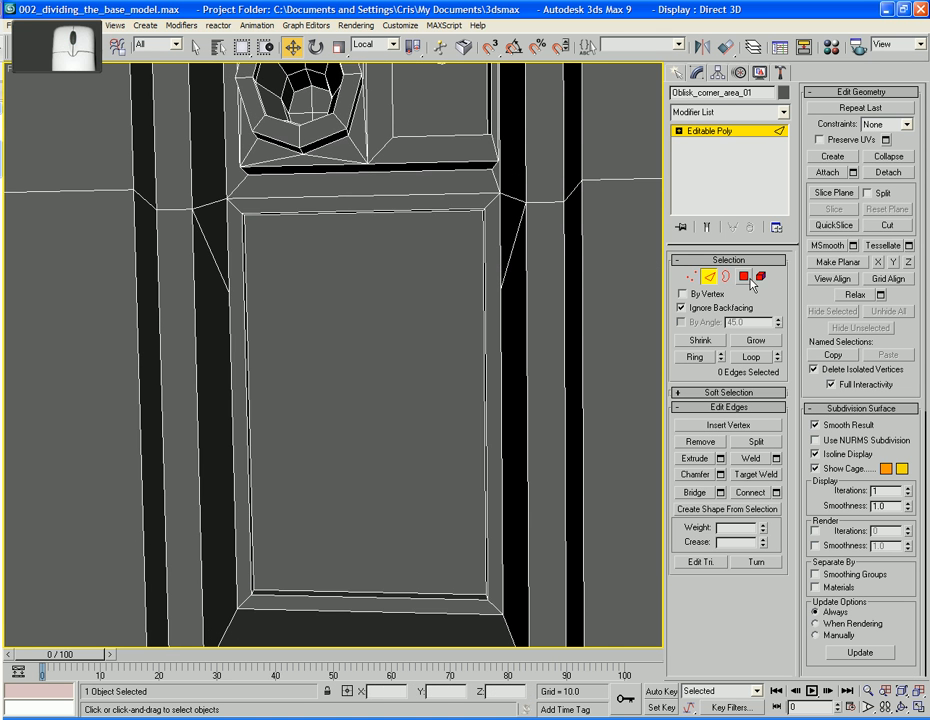
# Tessellate the recessed panel's single polygon three times into a regular grid
pyautogui.click(748, 278)
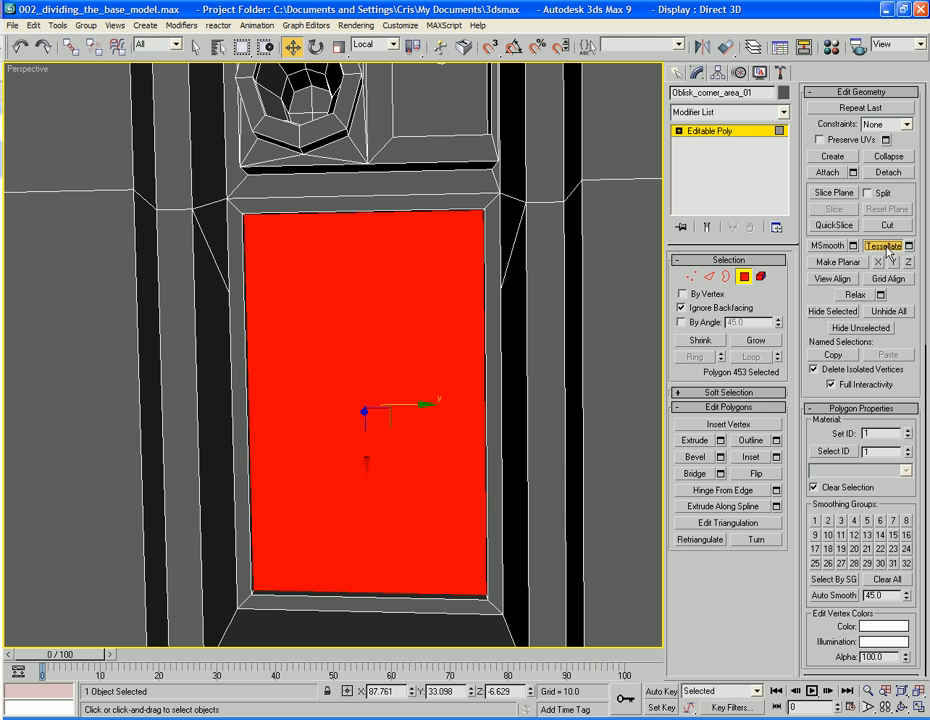
pyautogui.click(885, 246)
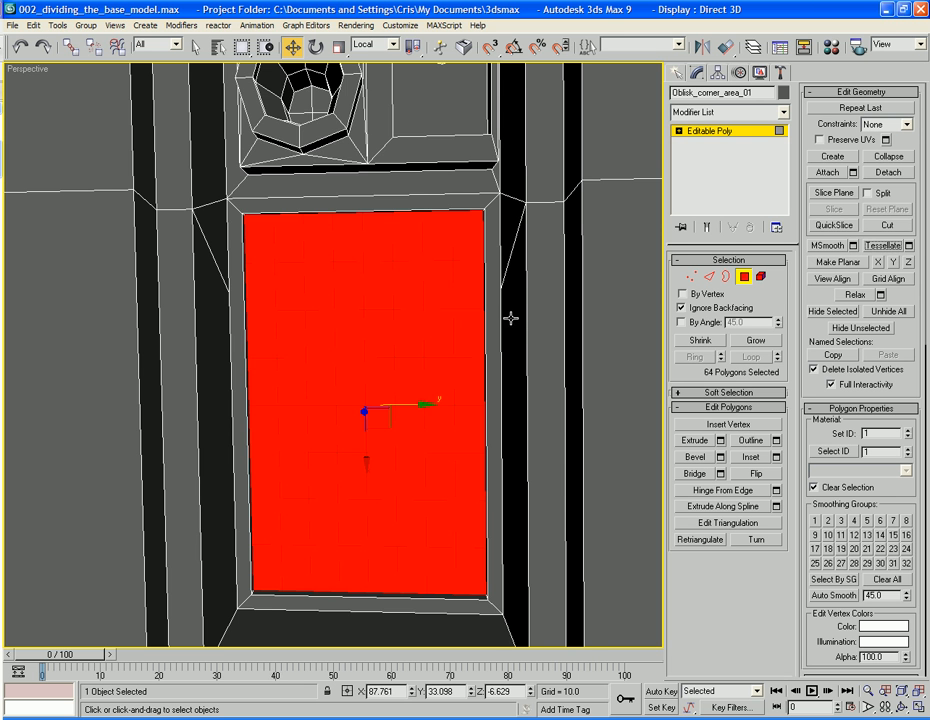
pyautogui.keyDown('alt'); pyautogui.moveTo(511, 307); pyautogui.dragTo(498, 303, button='middle'); pyautogui.keyUp('alt')
# Try converting the tessellated panel's polygon selection to edges and removing those edges
pyautogui.keyDown('ctrl'); pyautogui.click(708, 276); pyautogui.keyUp('ctrl')
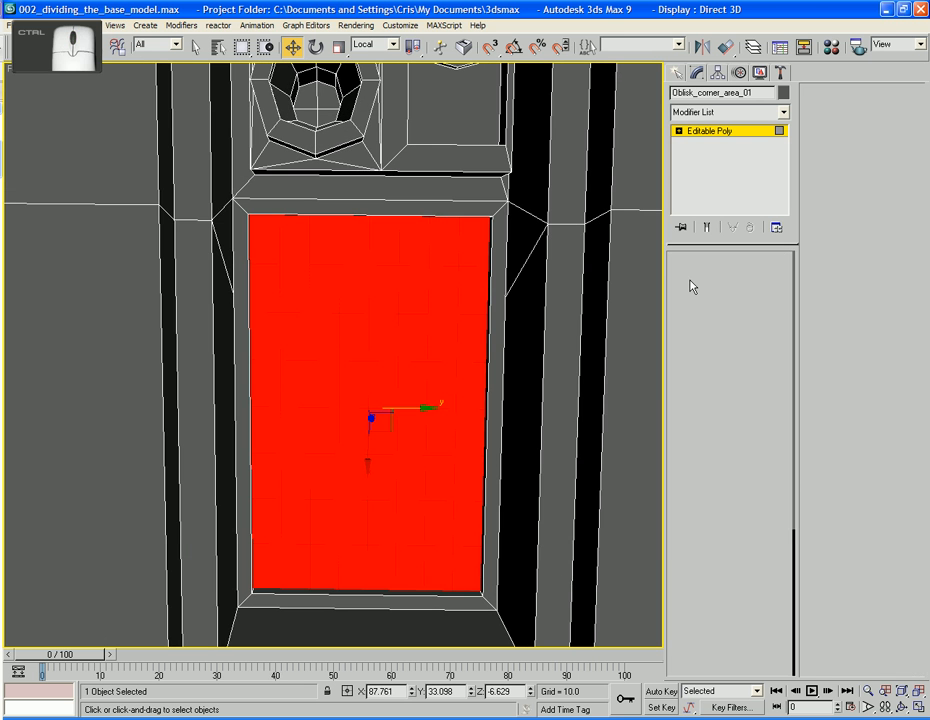
pyautogui.keyDown('alt'); pyautogui.moveTo(410, 380); pyautogui.dragTo(444, 338, button='middle'); pyautogui.keyUp('alt')
pyautogui.scroll(3, 457, 401)
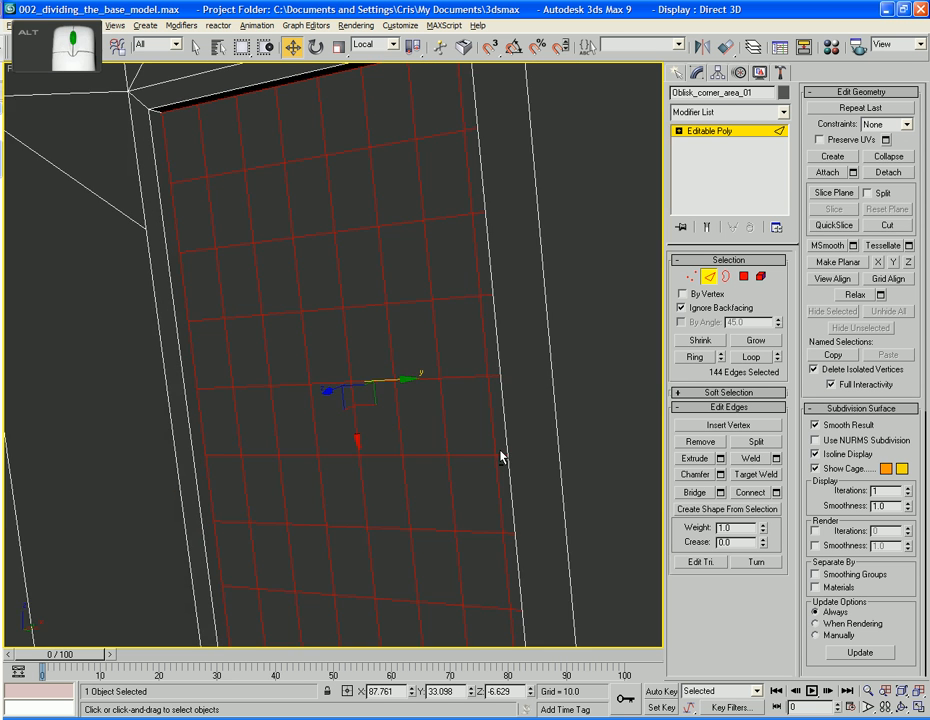
pyautogui.keyDown('alt'); pyautogui.moveTo(553, 295); pyautogui.dragTo(510, 456, button='middle'); pyautogui.keyUp('alt')
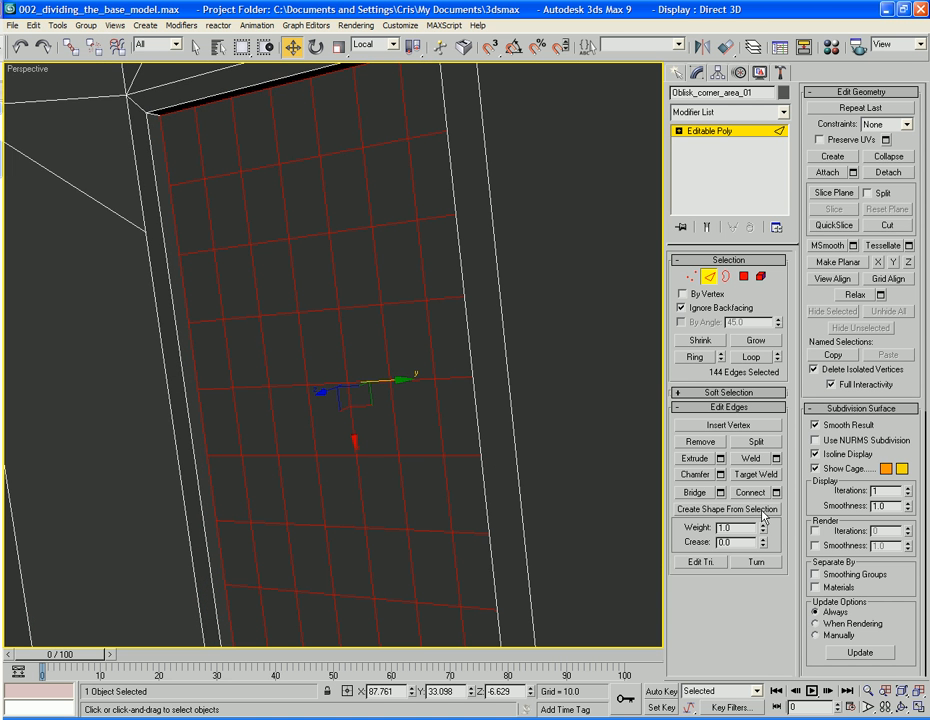
pyautogui.moveTo(455, 292); pyautogui.dragTo(504, 375, button='middle')
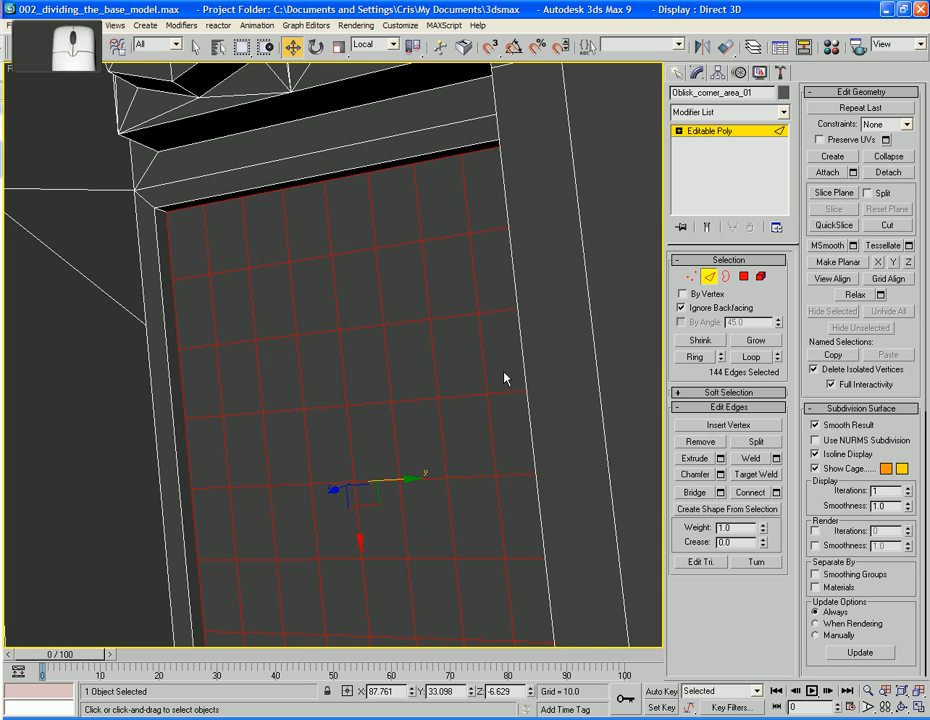
pyautogui.hotkey('ctrl', 'BackSpace')
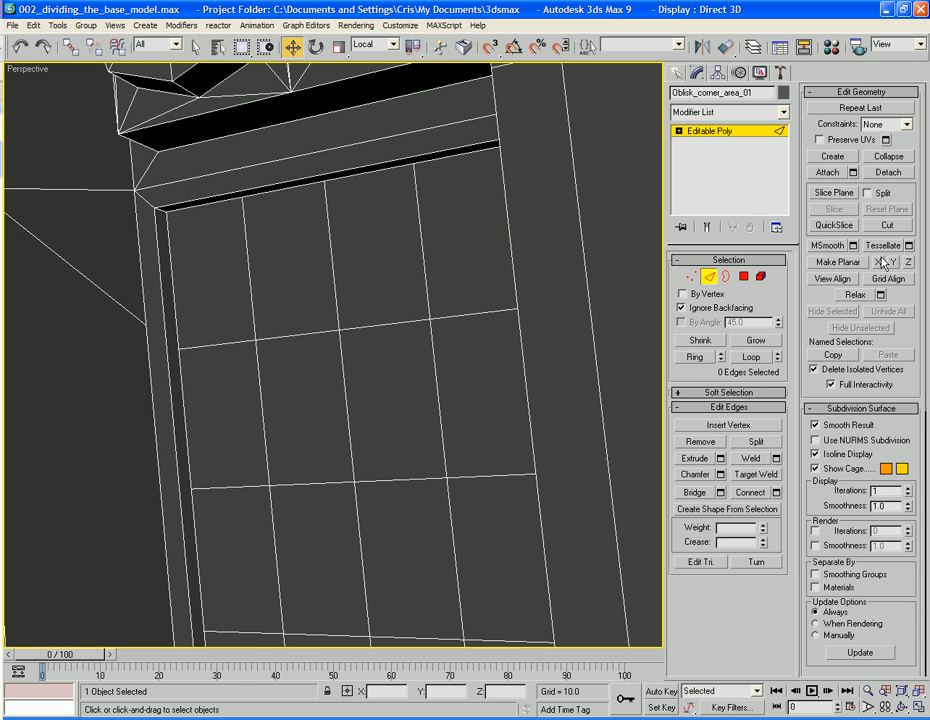
pyautogui.click(21, 46)
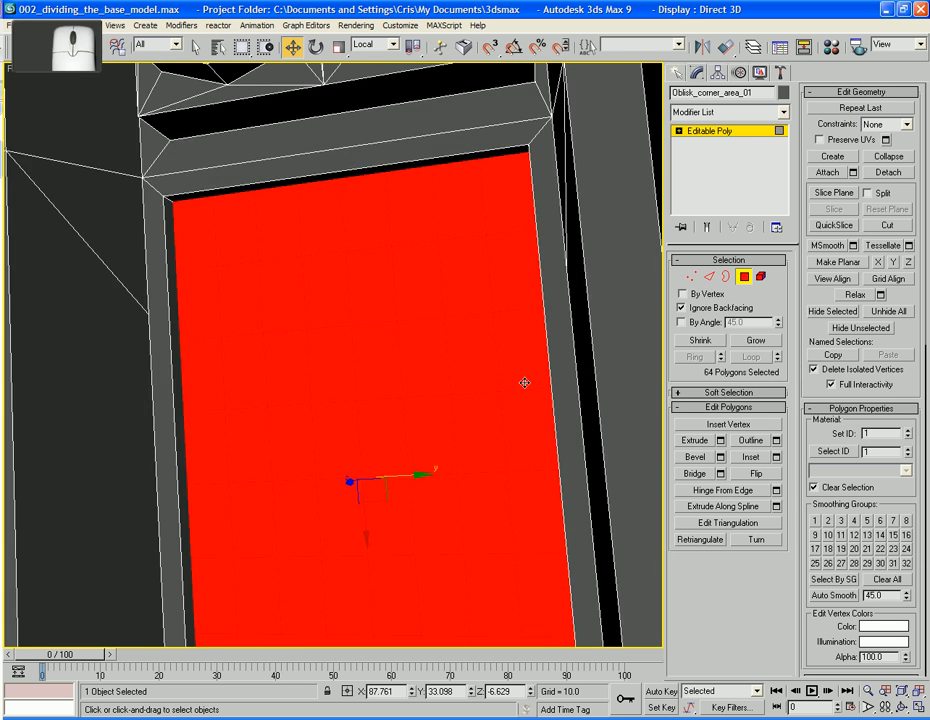
pyautogui.keyDown('alt'); pyautogui.moveTo(525, 380); pyautogui.dragTo(512, 320, button='middle'); pyautogui.keyUp('alt')
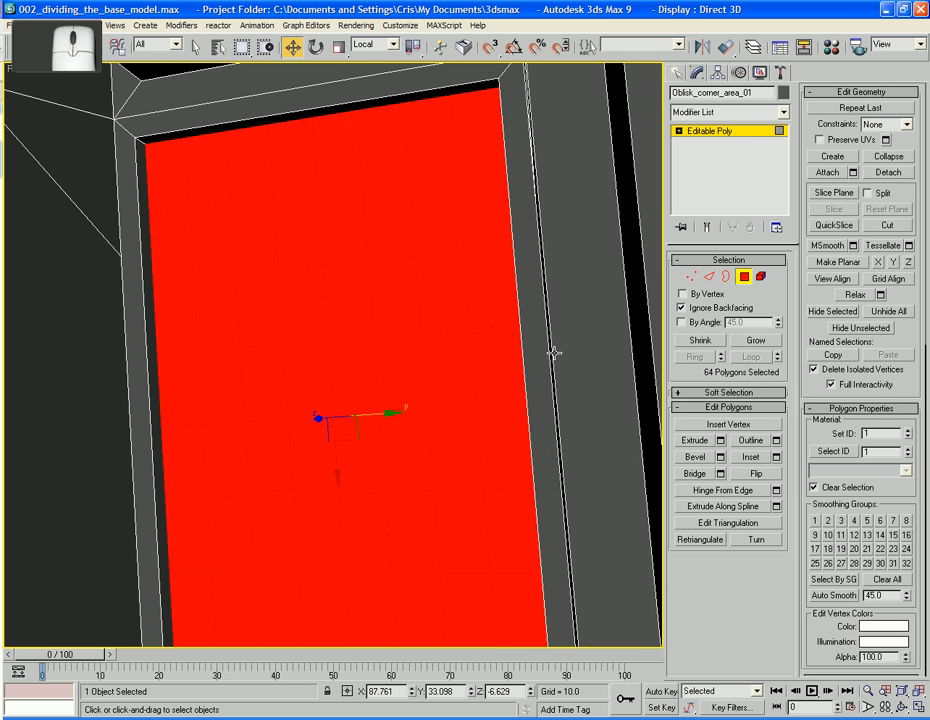
pyautogui.click(776, 458)
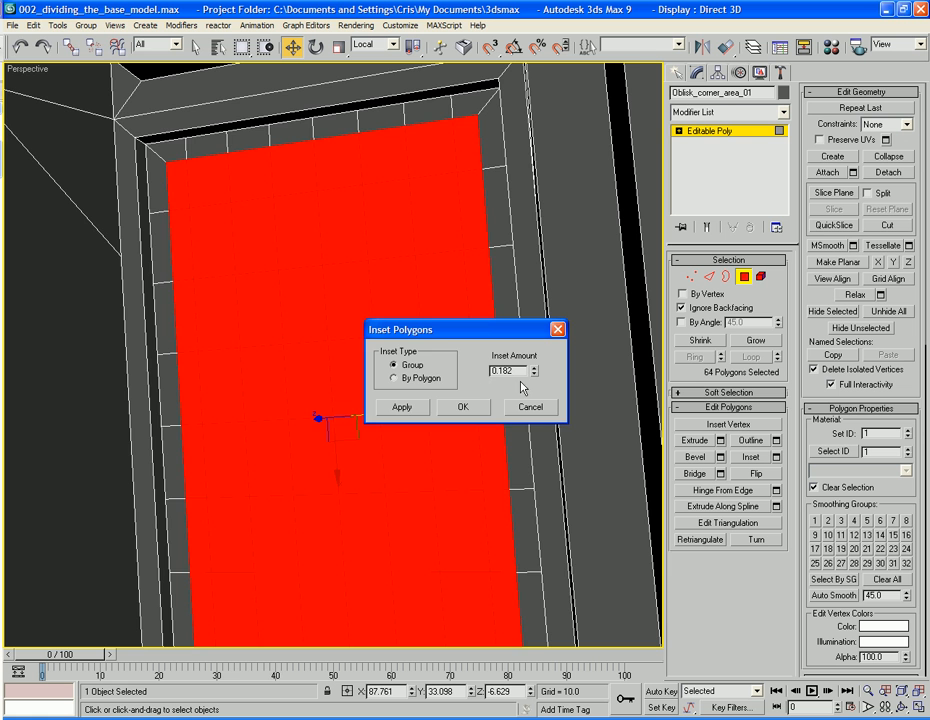
pyautogui.click(531, 407)
pyautogui.keyDown('alt'); pyautogui.moveTo(533, 400); pyautogui.dragTo(650, 425, button='middle'); pyautogui.keyUp('alt')
pyautogui.keyDown('alt'); pyautogui.moveTo(768, 481); pyautogui.dragTo(772, 470, button='middle'); pyautogui.keyUp('alt')
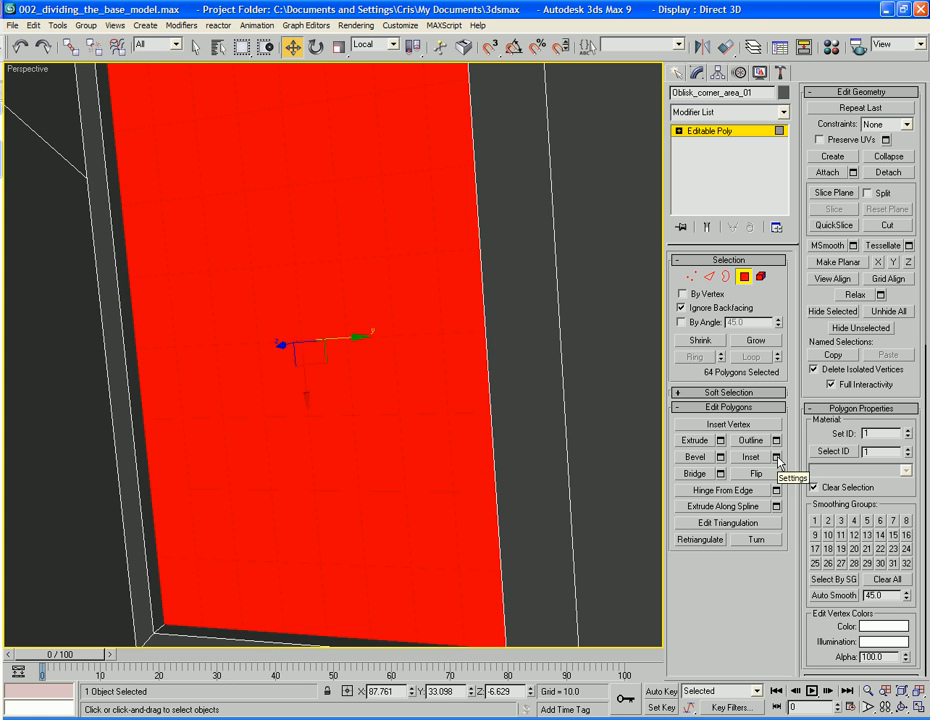
# Preview insetting the panel's grid polygons with the By Polygon and Group types at an amount of 0.182
pyautogui.click(776, 457)
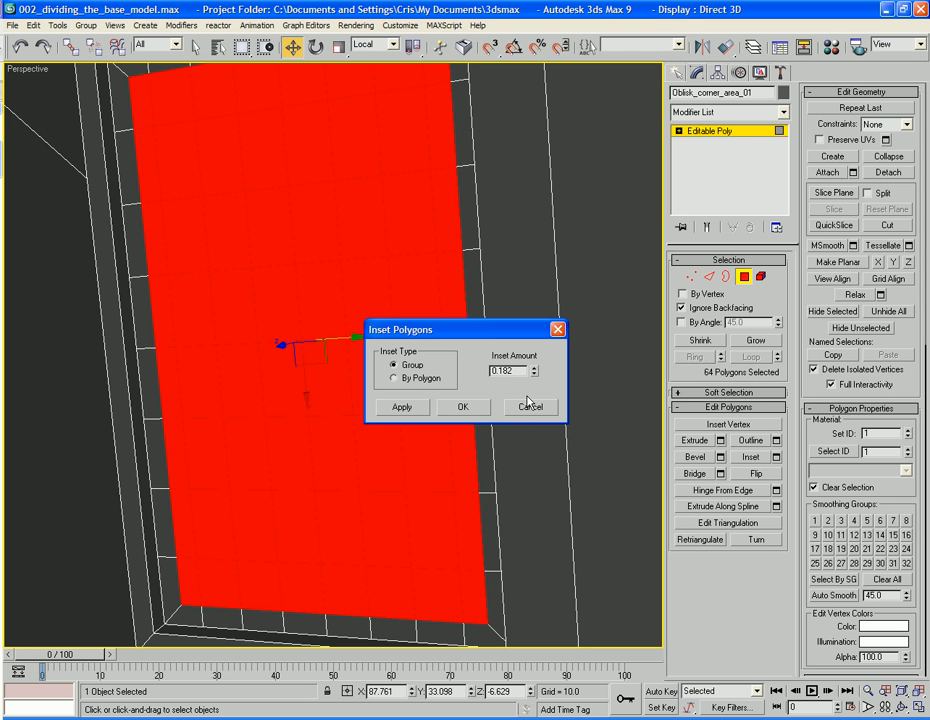
pyautogui.click(405, 382)
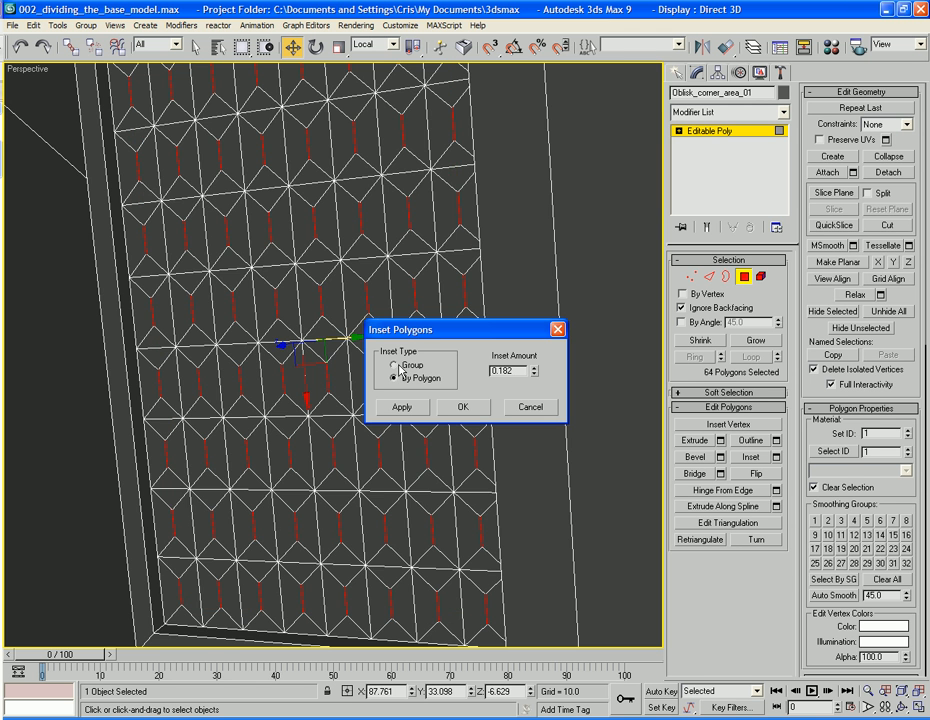
pyautogui.click(400, 367)
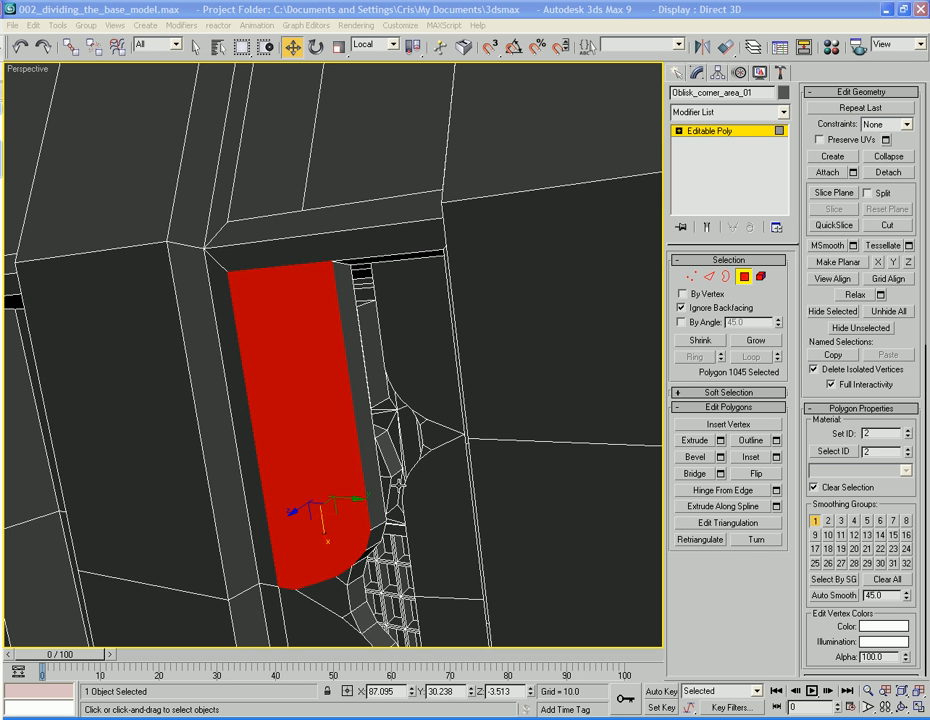
# Add the remaining front polygons of the wider panel beside the wavy groove to the selection
pyautogui.keyDown('alt'); pyautogui.moveTo(303, 461); pyautogui.dragTo(320, 456, button='middle'); pyautogui.keyUp('alt')
pyautogui.keyDown('ctrl'); pyautogui.click(345, 470); pyautogui.keyUp('ctrl')
pyautogui.keyDown('ctrl'); pyautogui.click(345, 540); pyautogui.keyUp('ctrl')
pyautogui.moveTo(339, 512); pyautogui.dragTo(401, 322, button='middle')
pyautogui.scroll(-3, 386, 351)
# Add the narrower panel's front polygons across the wavy groove, including the small triangular pieces between them, to the selection
pyautogui.keyDown('ctrl'); pyautogui.click(402, 256); pyautogui.keyUp('ctrl')
pyautogui.keyDown('ctrl'); pyautogui.click(392, 299); pyautogui.keyUp('ctrl')
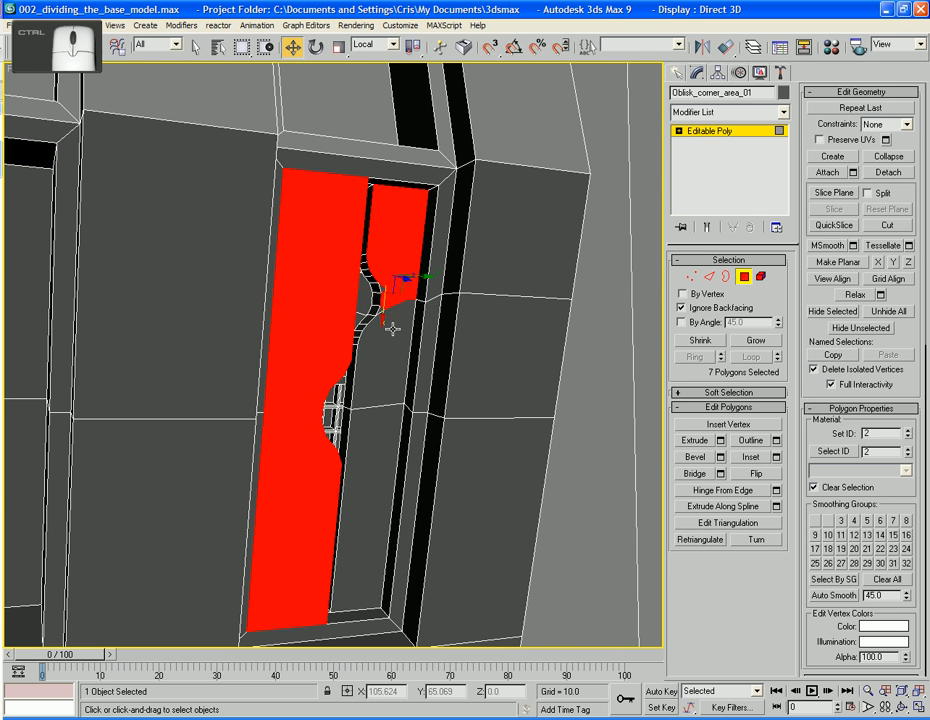
pyautogui.keyDown('ctrl'); pyautogui.click(392, 329); pyautogui.keyUp('ctrl')
pyautogui.keyDown('ctrl'); pyautogui.click(382, 451); pyautogui.keyUp('ctrl')
pyautogui.keyDown('alt'); pyautogui.moveTo(384, 416); pyautogui.dragTo(382, 455, button='middle'); pyautogui.keyUp('alt')
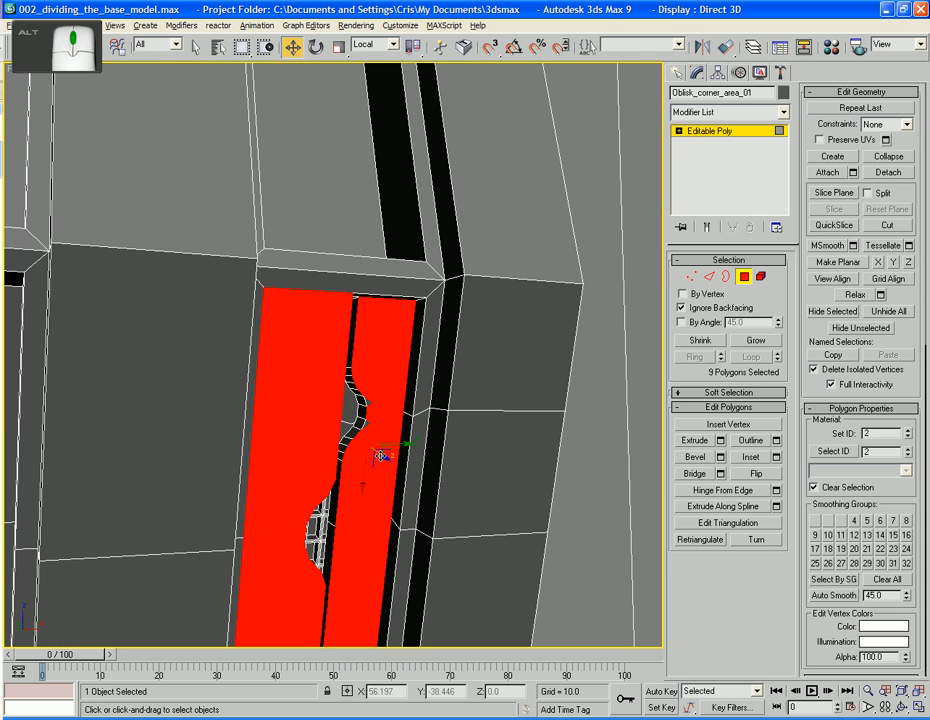
pyautogui.scroll(4, 382, 455)
pyautogui.keyDown('ctrl'); pyautogui.click(426, 474); pyautogui.keyUp('ctrl')
pyautogui.keyDown('ctrl'); pyautogui.click(422, 530); pyautogui.keyUp('ctrl')
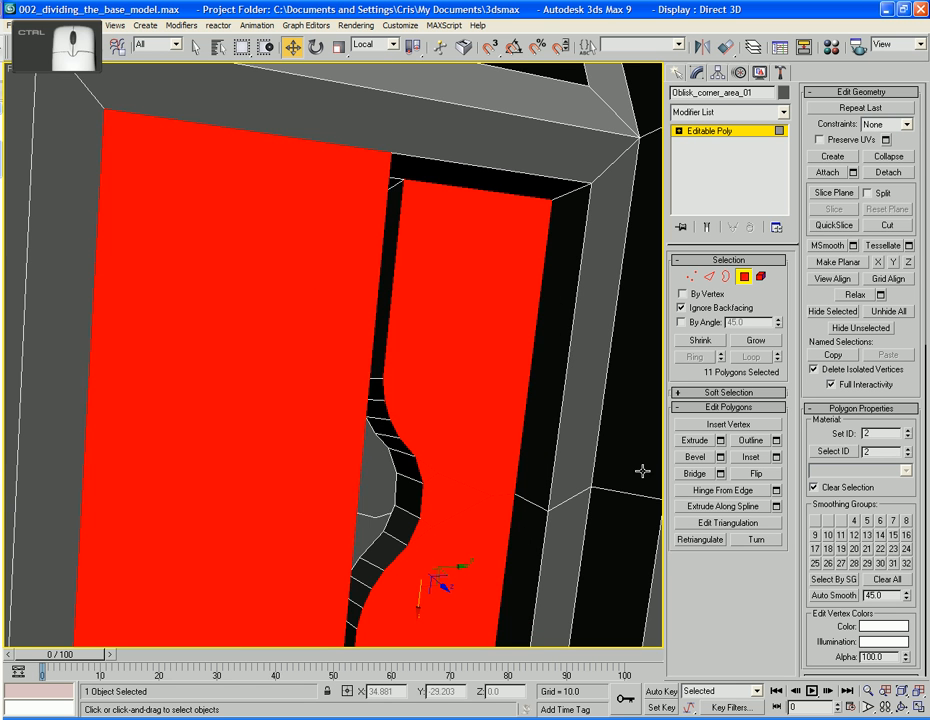
# Inset the selected front polygons on both sides of the wavy groove By Polygon by 0.022
pyautogui.click(775, 456)
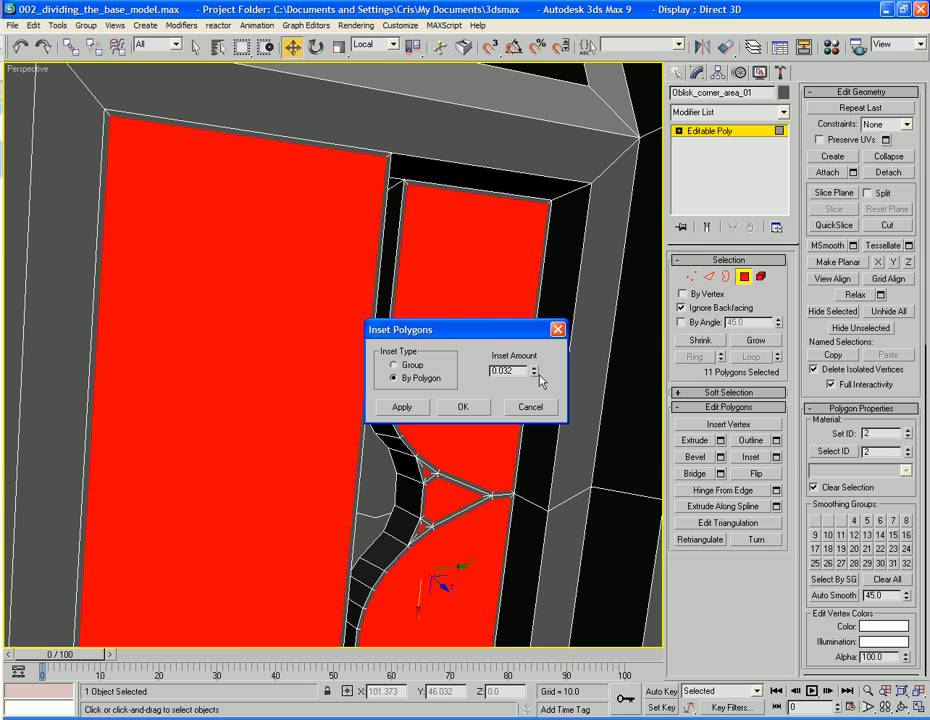
pyautogui.moveTo(535, 373); pyautogui.dragTo(534, 373)
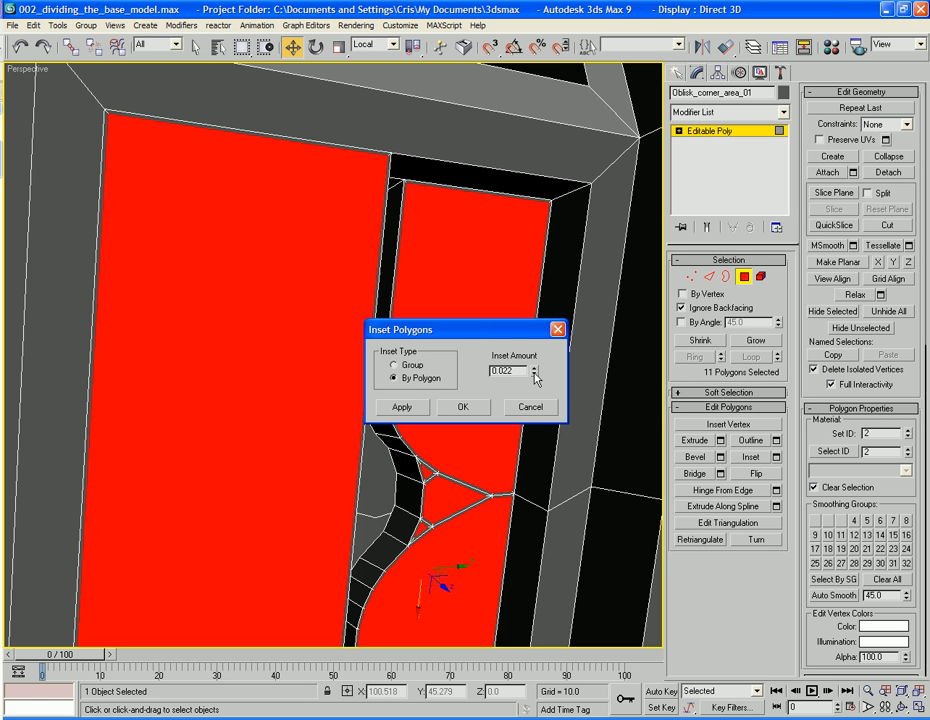
pyautogui.click(475, 407)
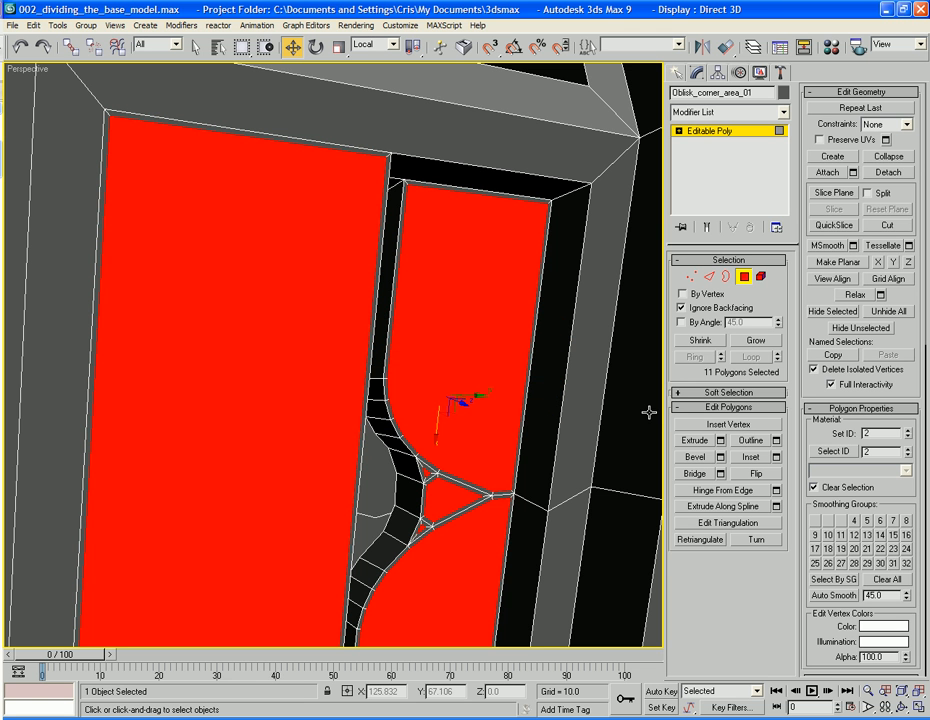
# Undo the By Polygon inset and inset the selected front polygons beside the wavy groove as a Group by 0.032
pyautogui.hotkey('ctrl', 'z')
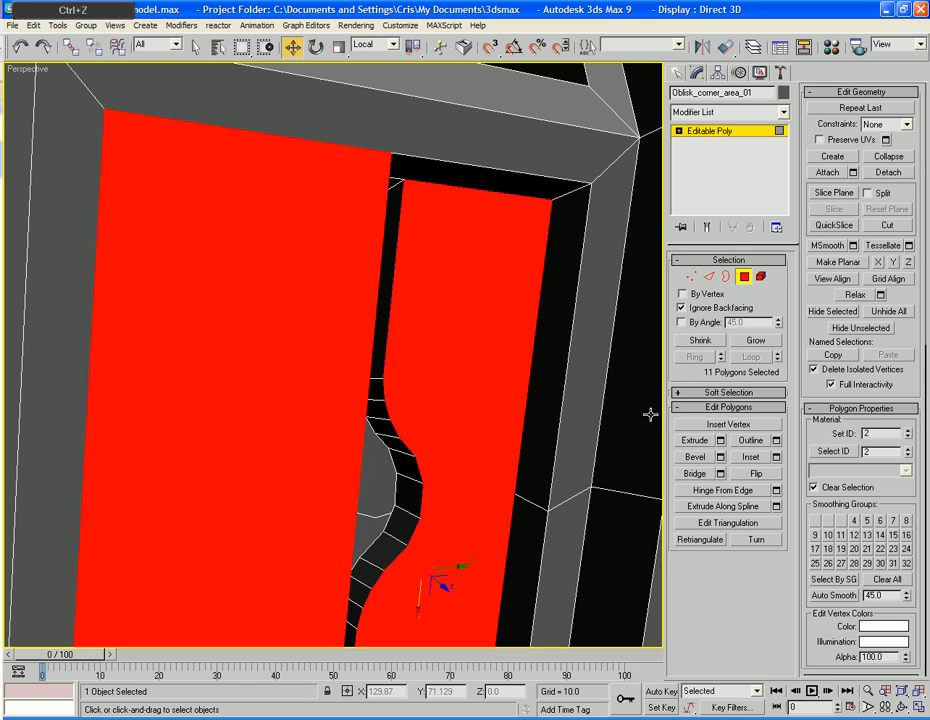
pyautogui.click(776, 457)
pyautogui.click(394, 366)
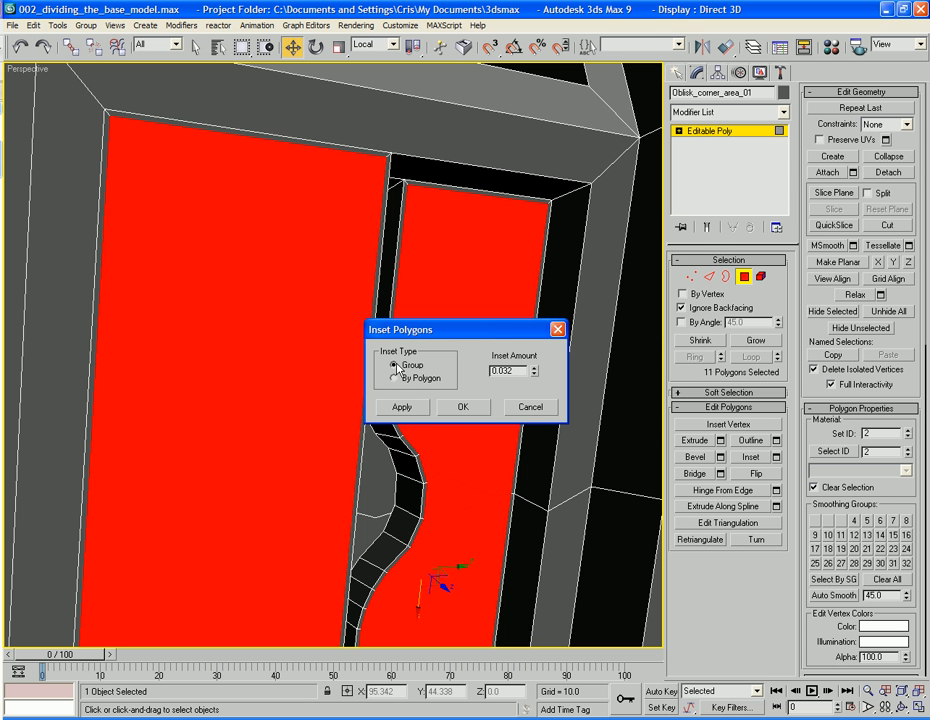
pyautogui.click(462, 407)
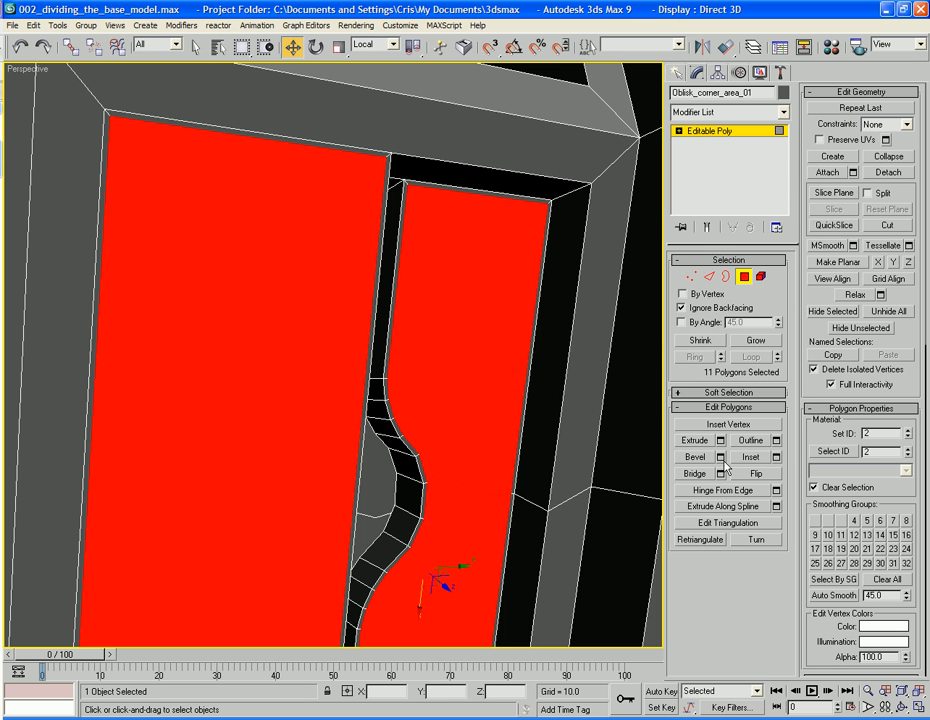
# Extrude the selected panel polygons along Local Normal by -0.042 and inset the recessed faces once more
pyautogui.click(720, 440)
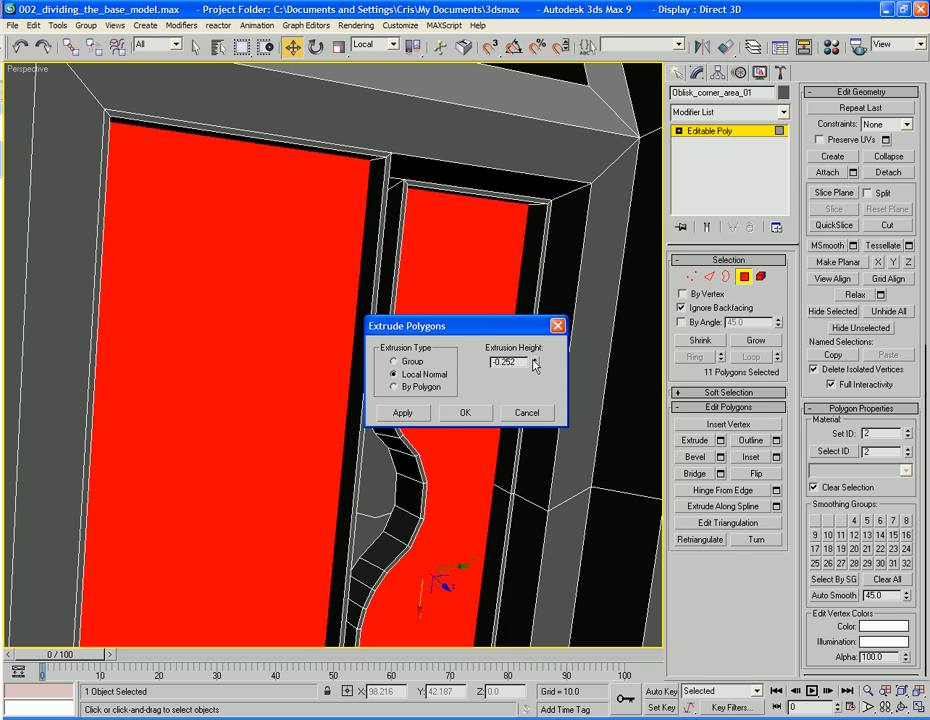
pyautogui.moveTo(536, 370); pyautogui.dragTo(536, 347)
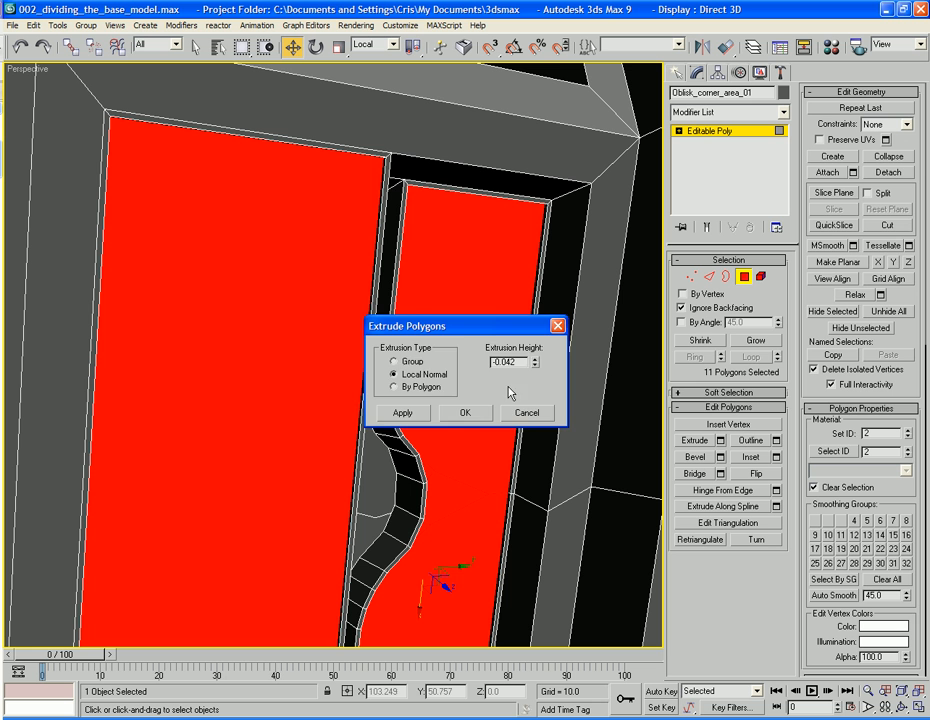
pyautogui.click(464, 412)
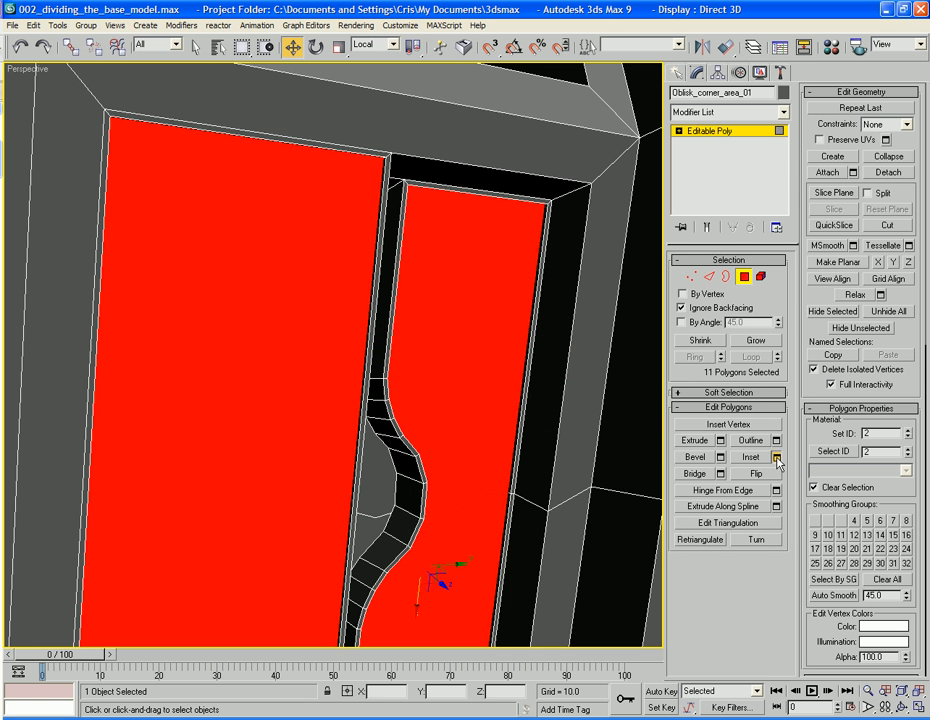
pyautogui.click(777, 457)
pyautogui.click(462, 406)
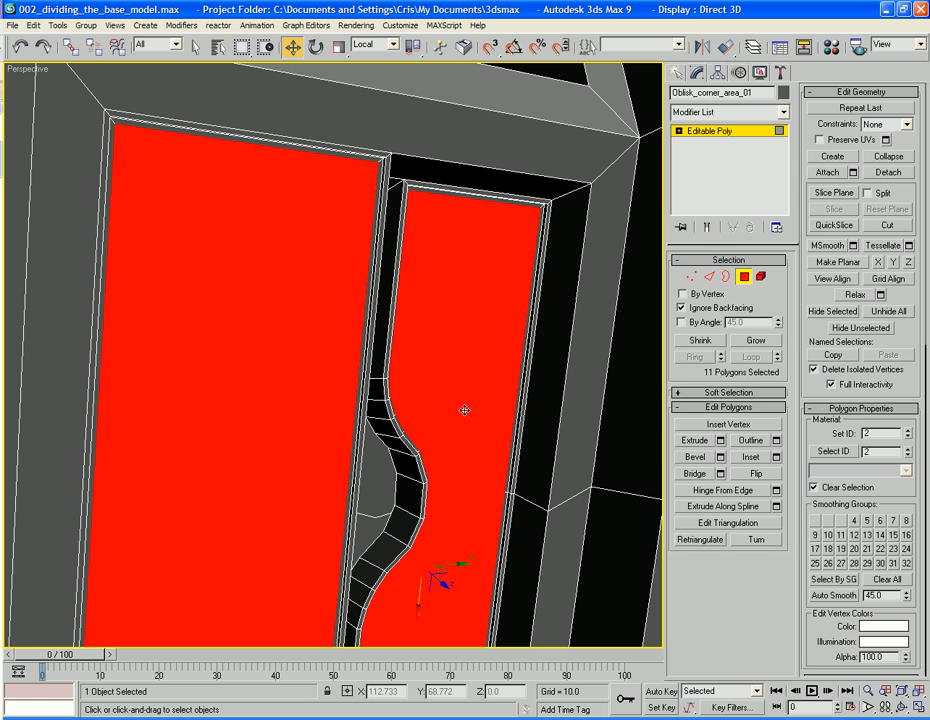
# Bevel the selected panel polygons as a Group with a height of 0.02 and an outline amount of -0.02
pyautogui.click(721, 457)
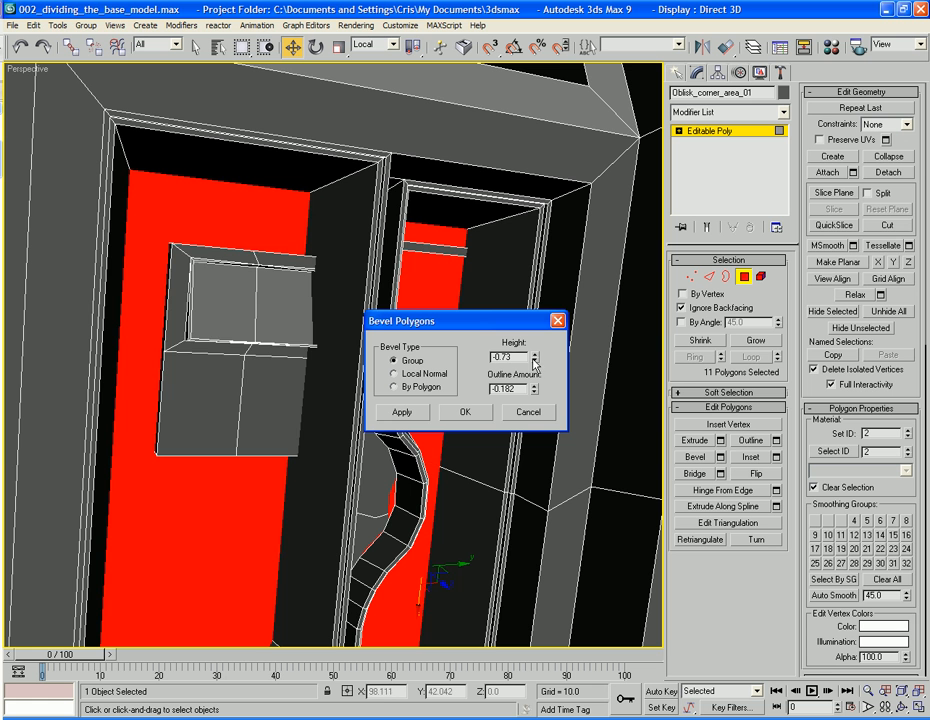
pyautogui.write('0.02')
pyautogui.press('Tab')
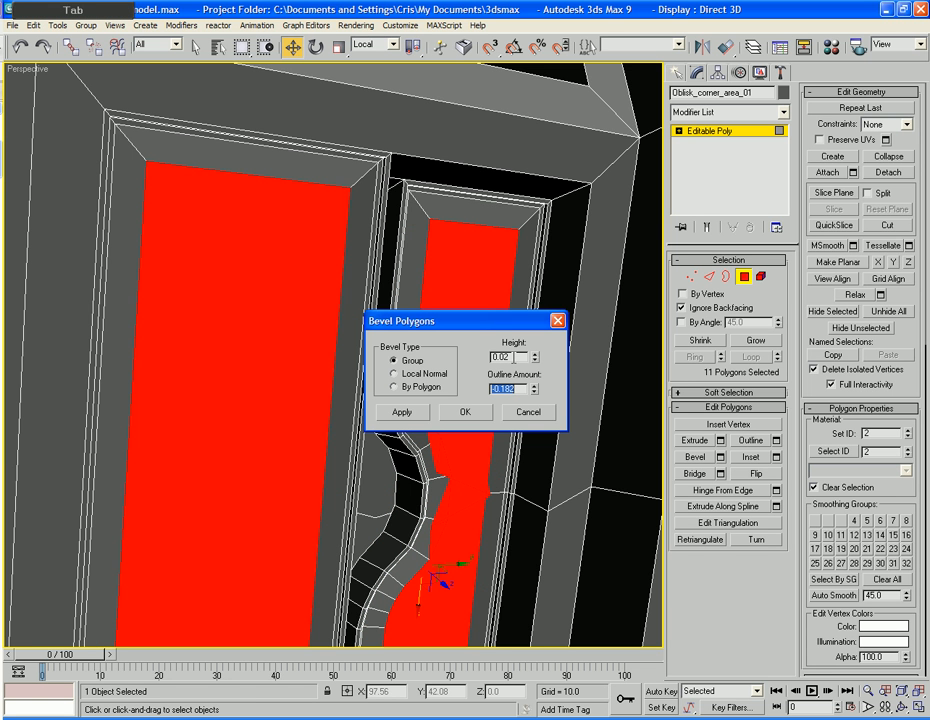
pyautogui.write('0.02')
pyautogui.press('Tab')
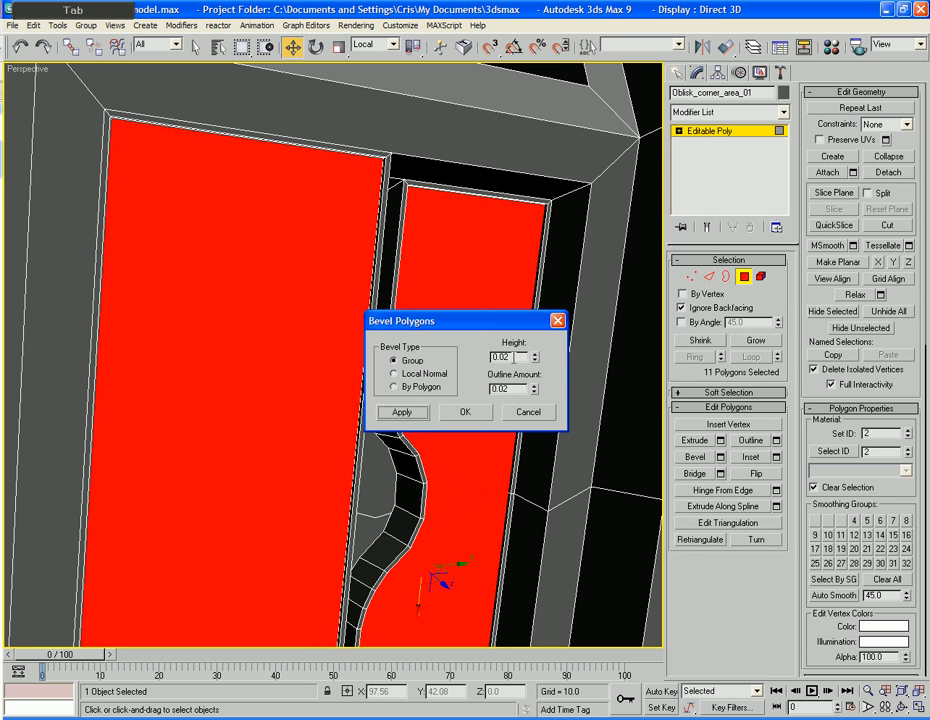
pyautogui.click(534, 392)
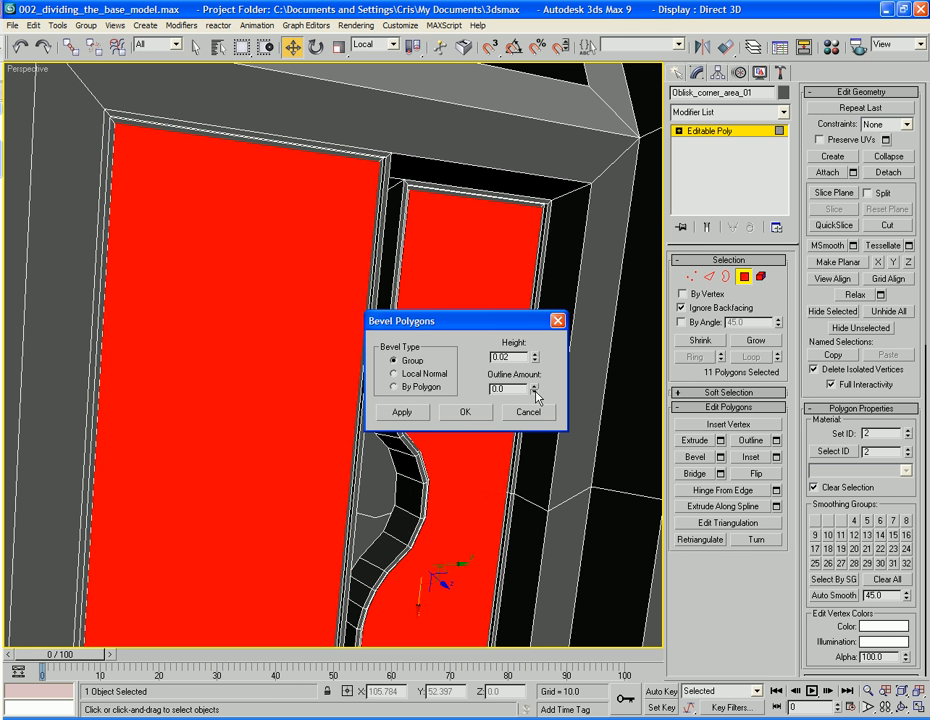
pyautogui.click(534, 392)
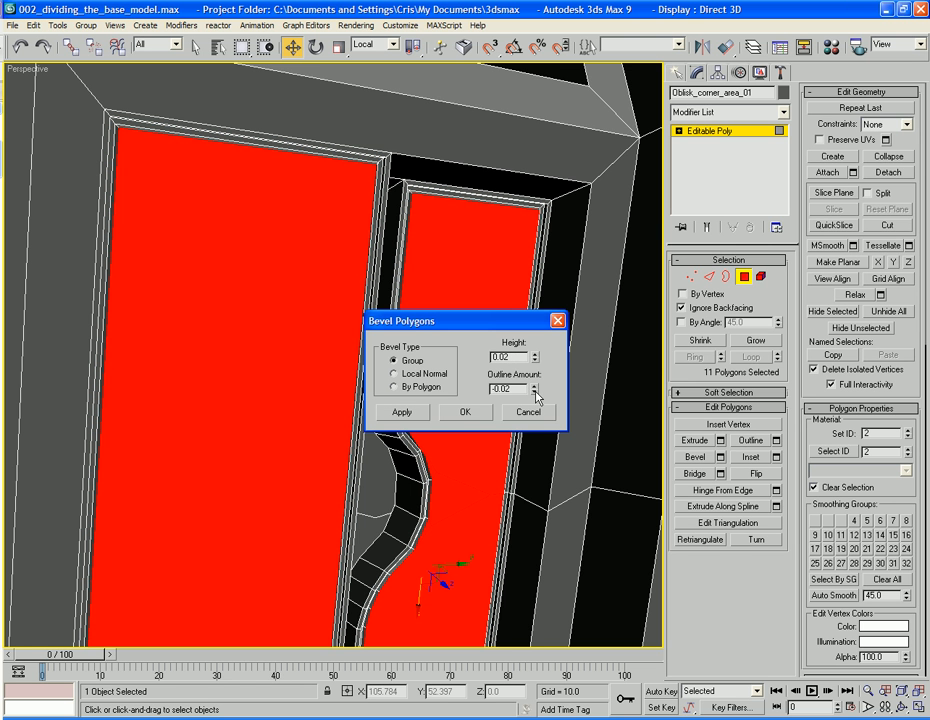
pyautogui.click(472, 414)
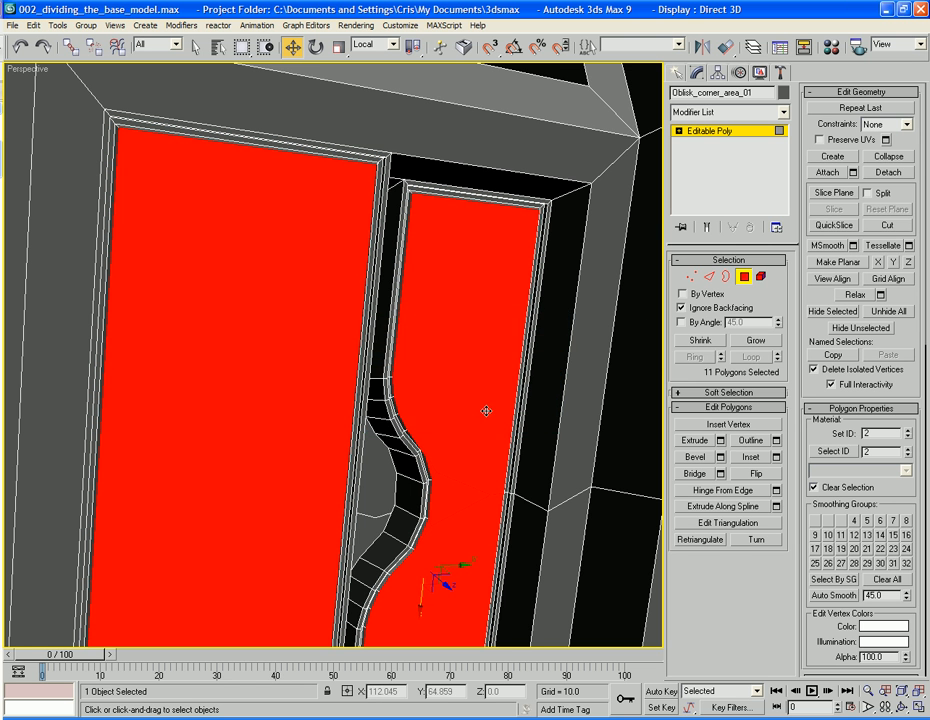
# Leave polygon editing and examine the detailed groove panel from several angles and distances, with and without edged faces
pyautogui.click(746, 279)
pyautogui.moveTo(453, 272)
pyautogui.keyDown('alt'); pyautogui.mouseDown(button='middle')
pyautogui.moveTo(401, 276)
pyautogui.moveTo(369, 294)
pyautogui.moveTo(361, 326)
pyautogui.moveTo(359, 295)
pyautogui.moveTo(409, 286)
pyautogui.moveTo(353, 257)
pyautogui.moveTo(343, 291)
pyautogui.moveTo(282, 311)
pyautogui.moveTo(357, 315)
pyautogui.moveTo(430, 295)
pyautogui.moveTo(400, 305)
pyautogui.moveTo(336, 274)
pyautogui.moveTo(344, 286)
pyautogui.moveTo(401, 303)
pyautogui.moveTo(349, 297)
pyautogui.moveTo(397, 301)
pyautogui.moveTo(397, 353)
pyautogui.moveTo(367, 313)
pyautogui.moveTo(372, 293)
pyautogui.moveTo(426, 291)
pyautogui.moveTo(372, 297)
pyautogui.moveTo(367, 311)
pyautogui.moveTo(338, 272)
pyautogui.moveTo(370, 270)
pyautogui.moveTo(368, 278)
pyautogui.moveTo(417, 257)
pyautogui.moveTo(421, 265)
pyautogui.moveTo(304, 290)
pyautogui.moveTo(353, 305)
pyautogui.moveTo(318, 307)
pyautogui.moveTo(322, 319)
pyautogui.mouseUp(button='middle'); pyautogui.keyUp('alt')
pyautogui.scroll(5, 335, 299)
pyautogui.press('F4')
pyautogui.scroll(-3, 407, 320)
pyautogui.scroll(6, 355, 220)
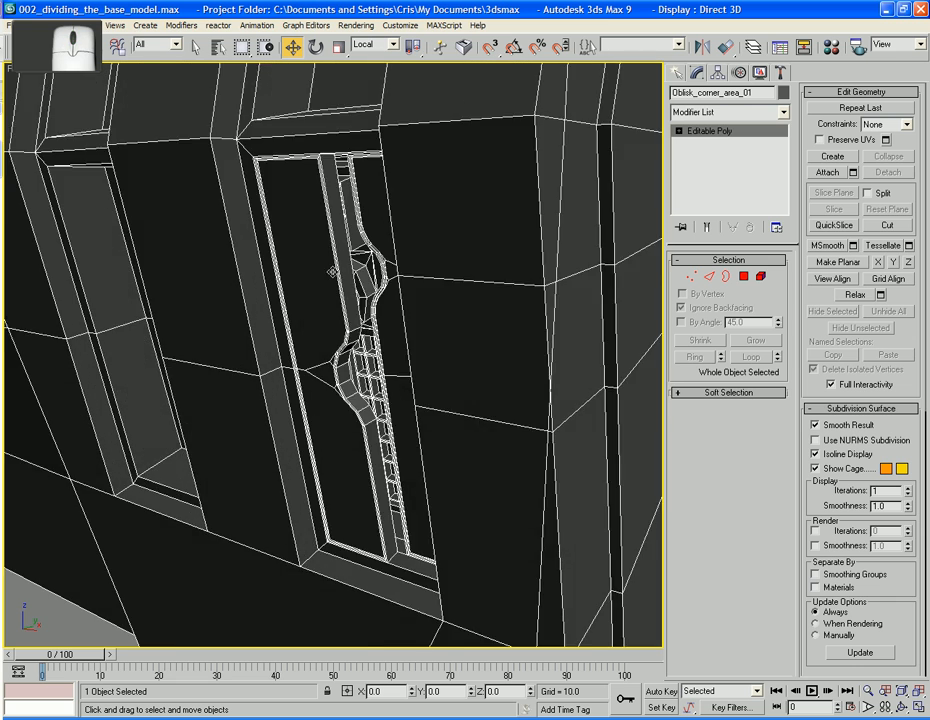
pyautogui.keyDown('alt'); pyautogui.moveTo(492, 152); pyautogui.dragTo(682, 310, button='middle'); pyautogui.keyUp('alt')
pyautogui.scroll(-4, 682, 310)
pyautogui.keyDown('alt'); pyautogui.moveTo(399, 316); pyautogui.dragTo(423, 278, button='middle'); pyautogui.keyUp('alt')
pyautogui.scroll(5, 309, 348)
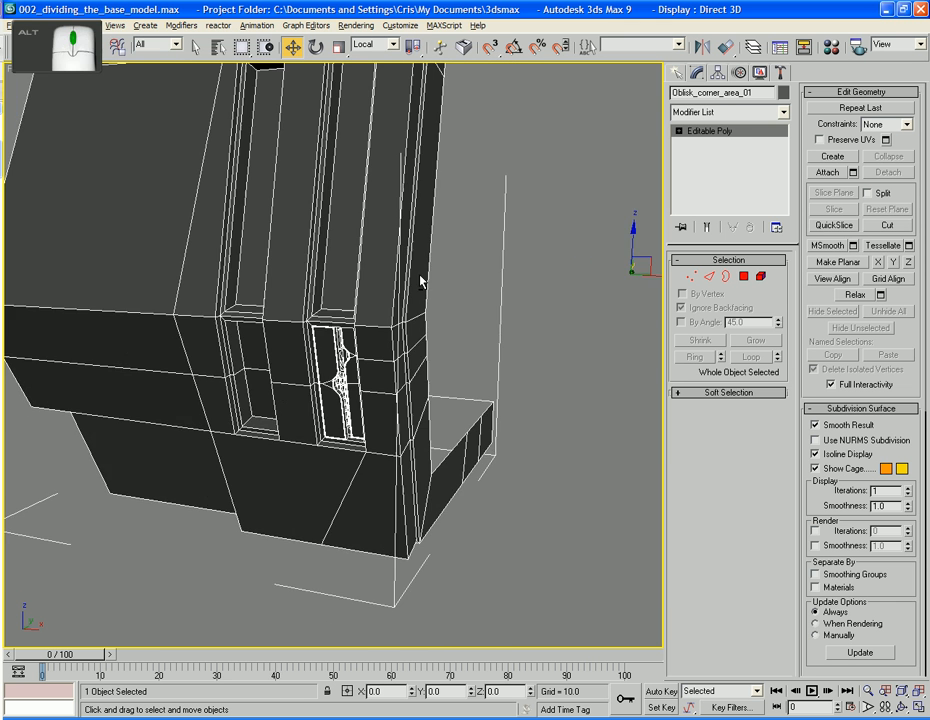
pyautogui.scroll(3, 421, 272)
pyautogui.press('F4')
pyautogui.scroll(-4, 374, 303)
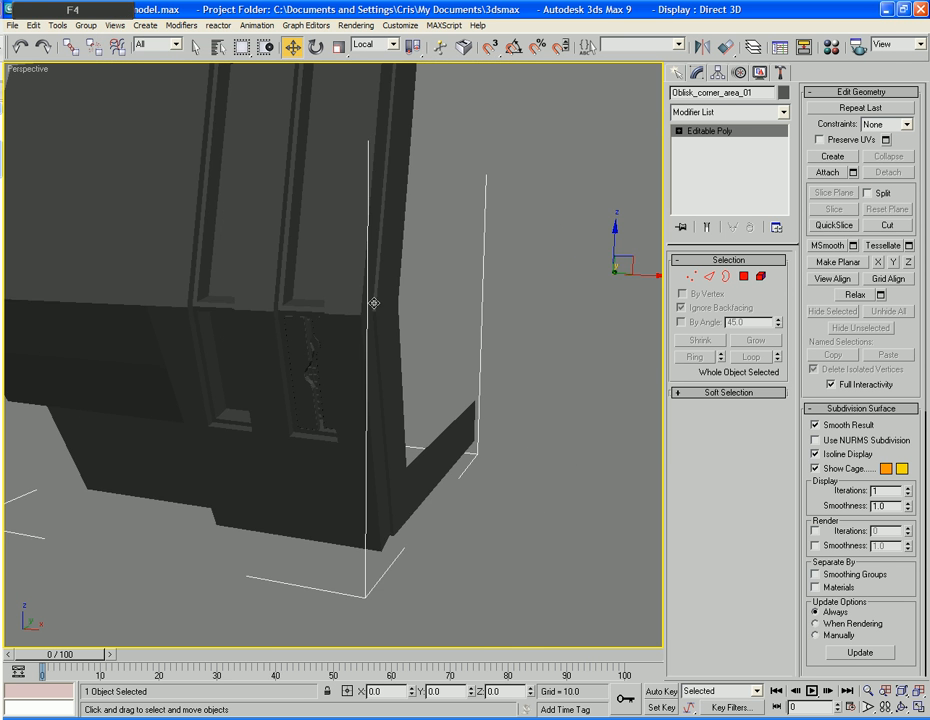
pyautogui.scroll(-3, 376, 313)
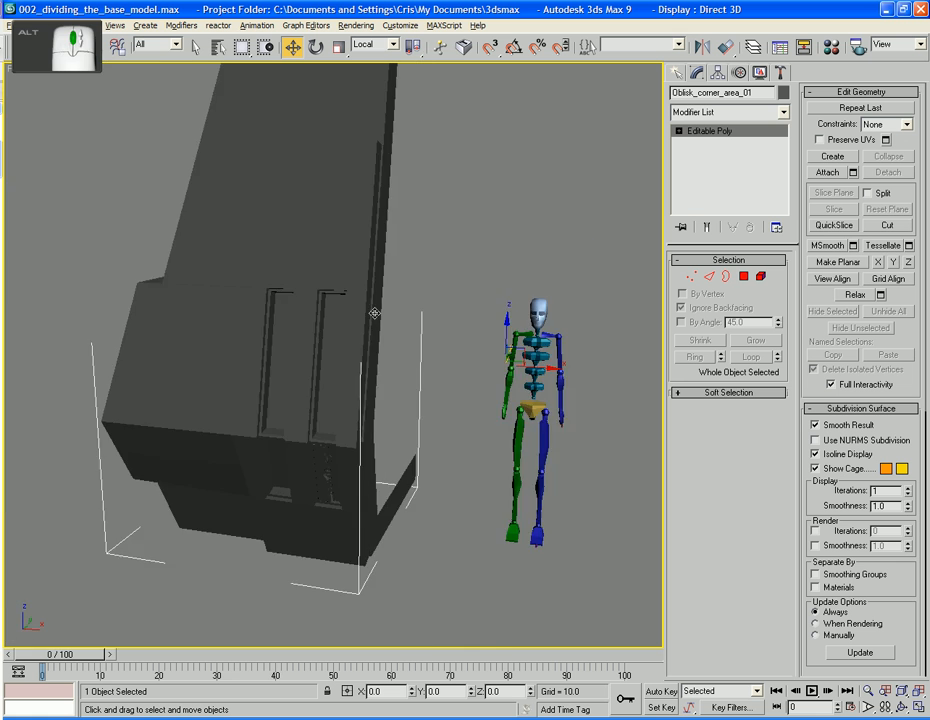
pyautogui.scroll(5, 365, 313)
pyautogui.scroll(-3, 365, 313)
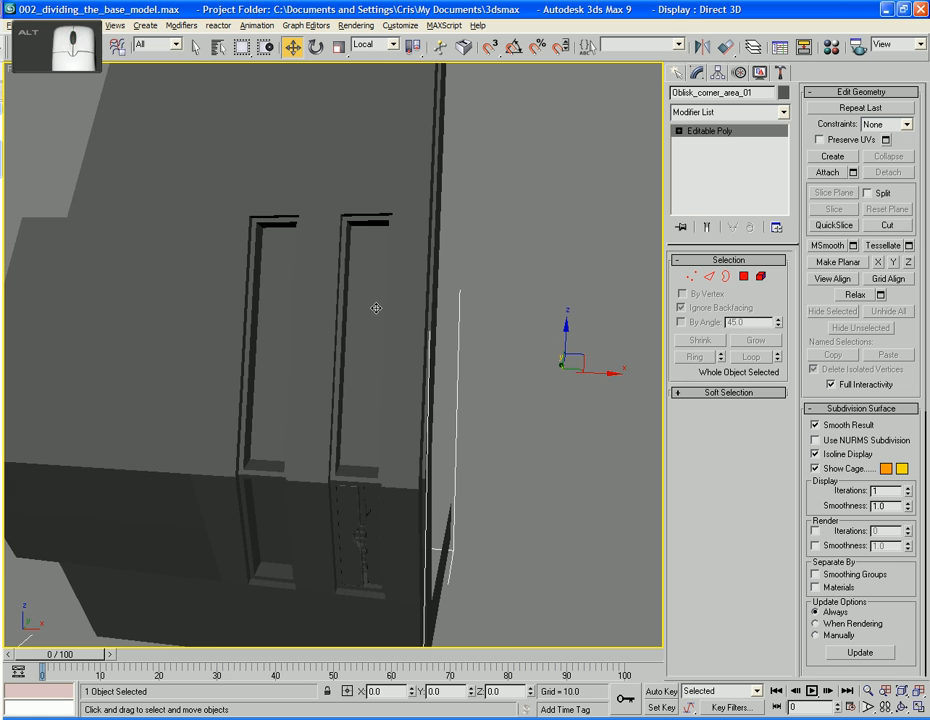